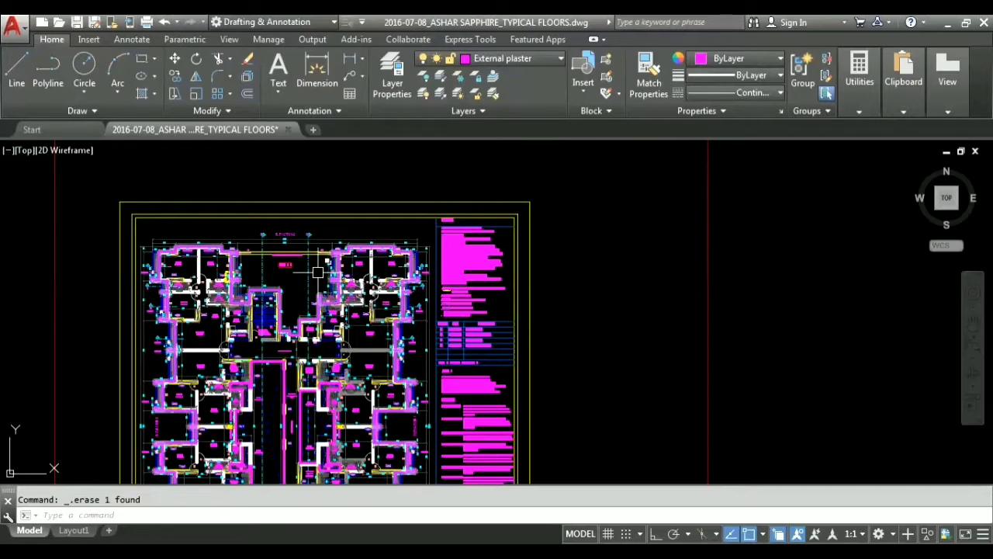
Step: Pan and zoom across Wing A's floor plan to the lower lobby and lifts
scroll(258, 369, "up", 3)
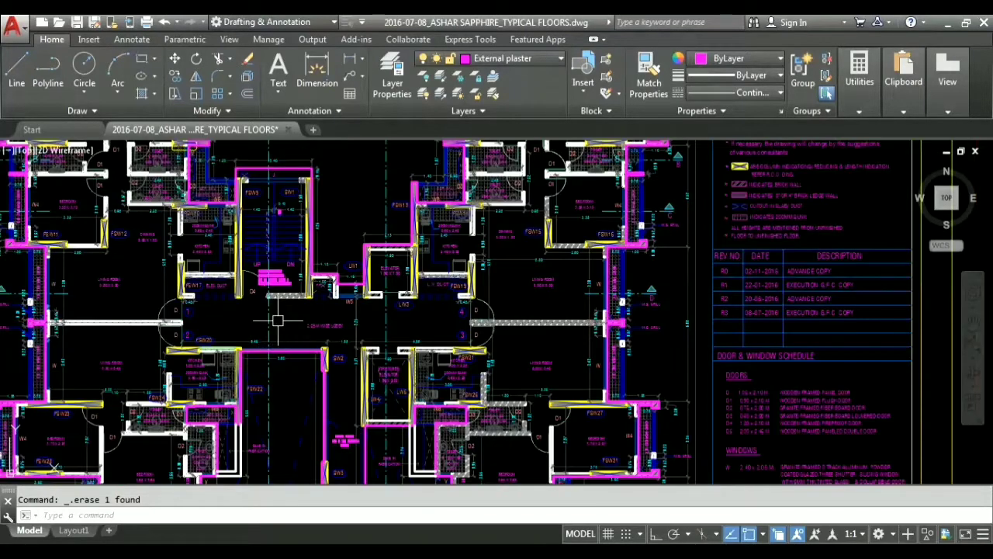
middle_click_drag(355, 219, 451, 364)
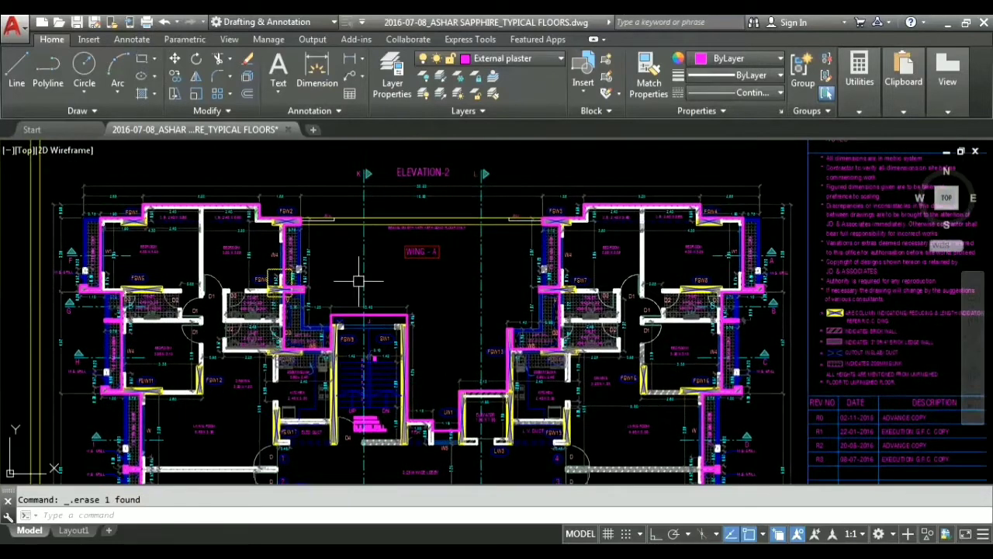
scroll(360, 323, "up", 4)
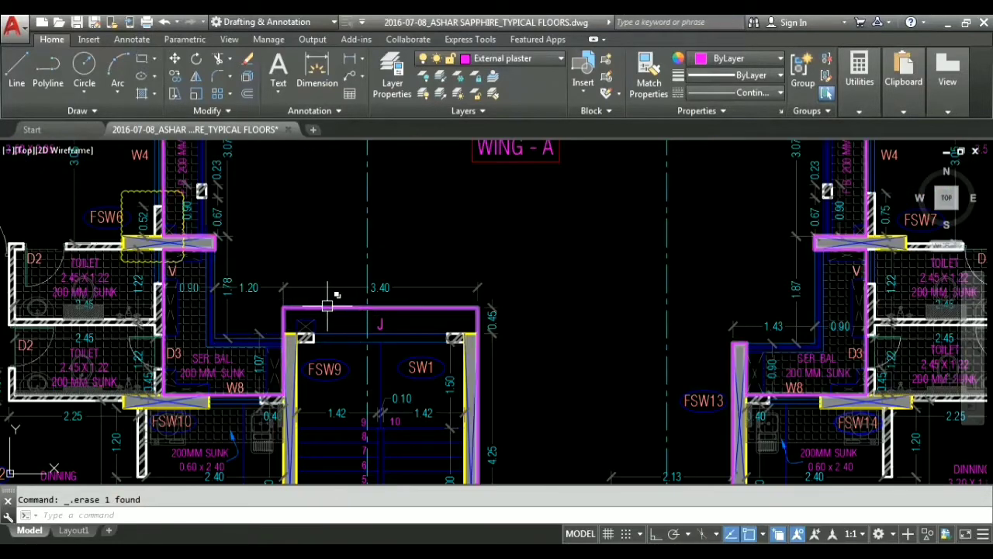
scroll(328, 307, "down", 2)
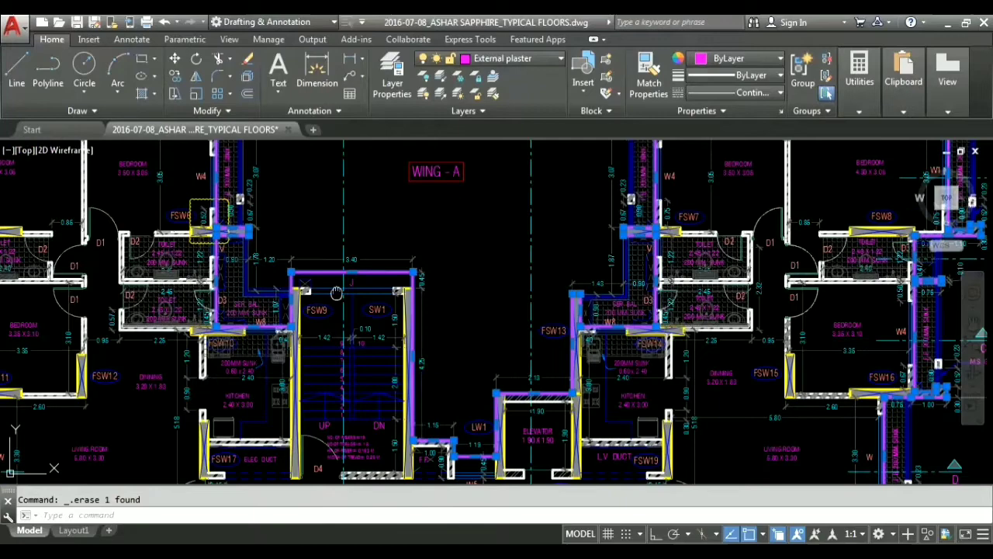
middle_click_drag(303, 193, 361, 313)
middle_click_drag(156, 247, 389, 198)
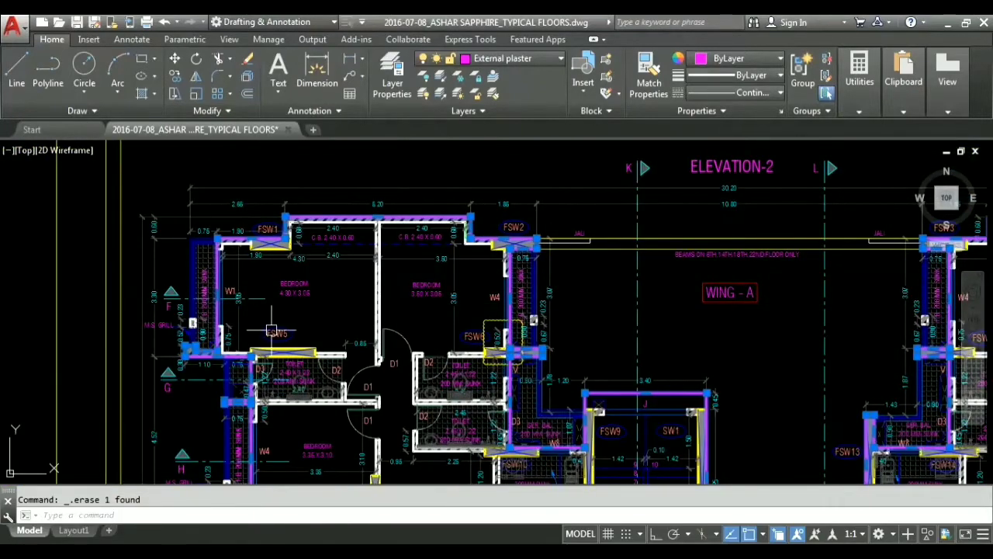
middle_click_drag(302, 326, 321, 265)
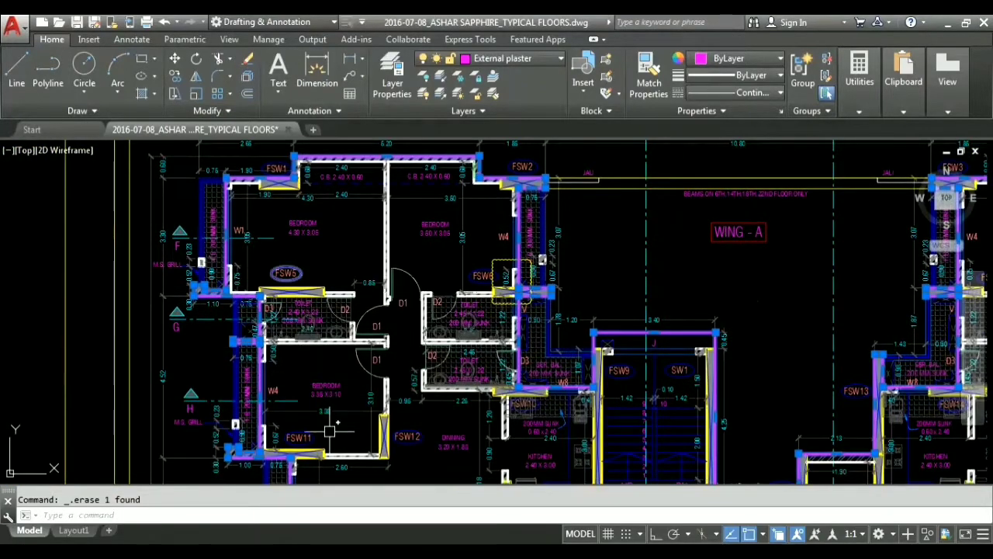
mouse_move(342, 469)
middle_mouse_down()
mouse_move(389, 454)
mouse_move(326, 354)
middle_mouse_up()
middle_click_drag(376, 446, 320, 329)
middle_click_drag(625, 444, 557, 318)
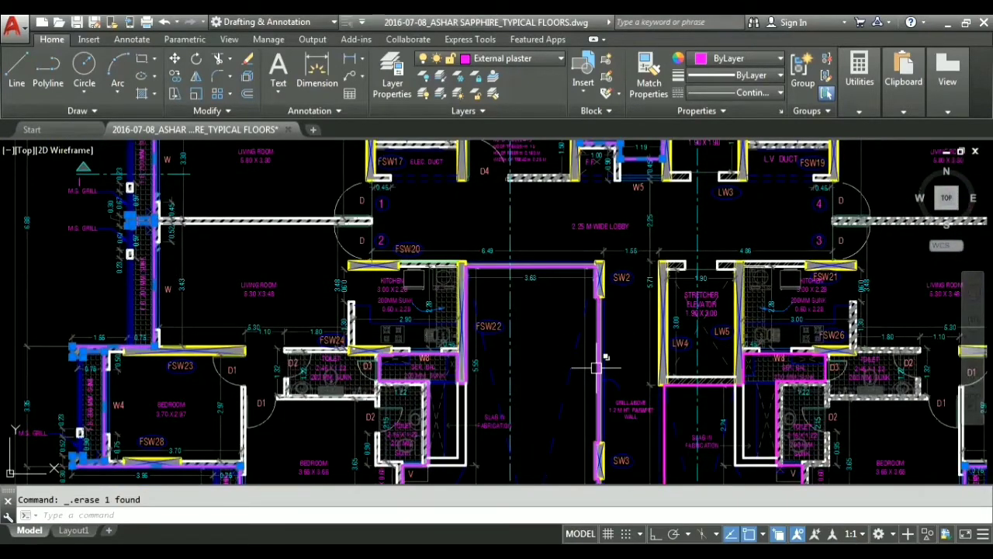
Step: Erase the stray vertical line overlapping the lobby wall beside the lift shaft
middle_click_drag(665, 467, 625, 340)
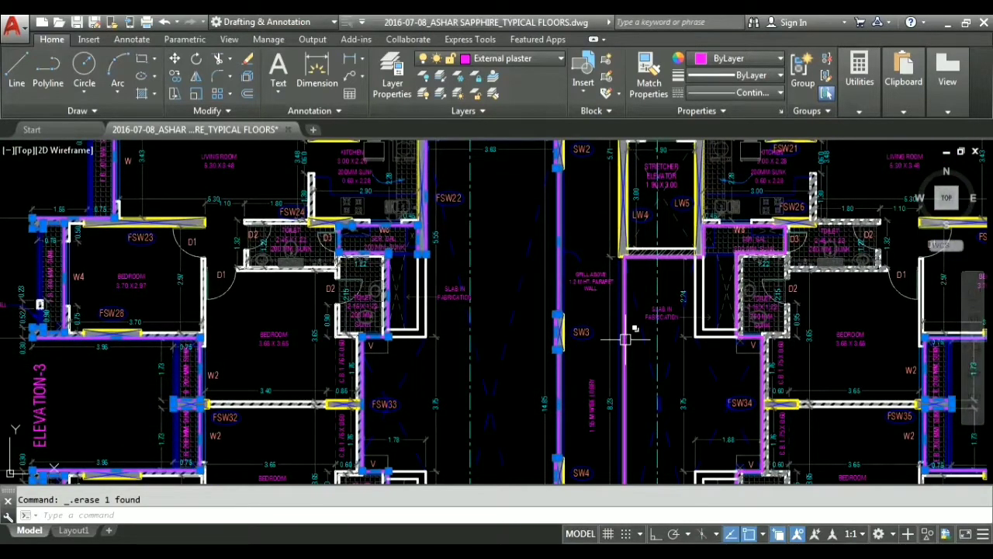
left_click(625, 339)
left_click(660, 394)
key("Delete")
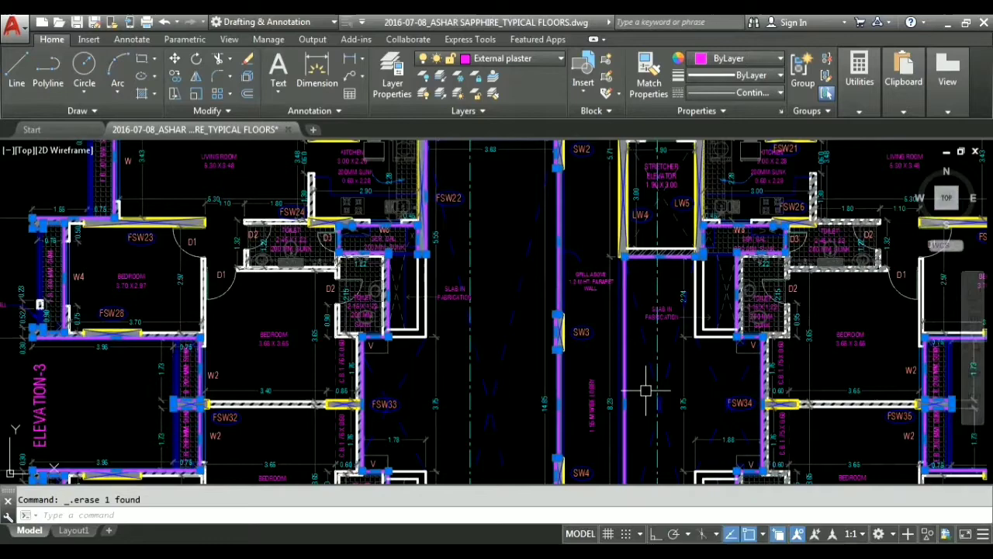
Step: Cancel the active command and zoom back out over the lobby near ELEVATION-1
middle_click_drag(493, 235, 327, 307)
scroll(427, 301, "down", 5)
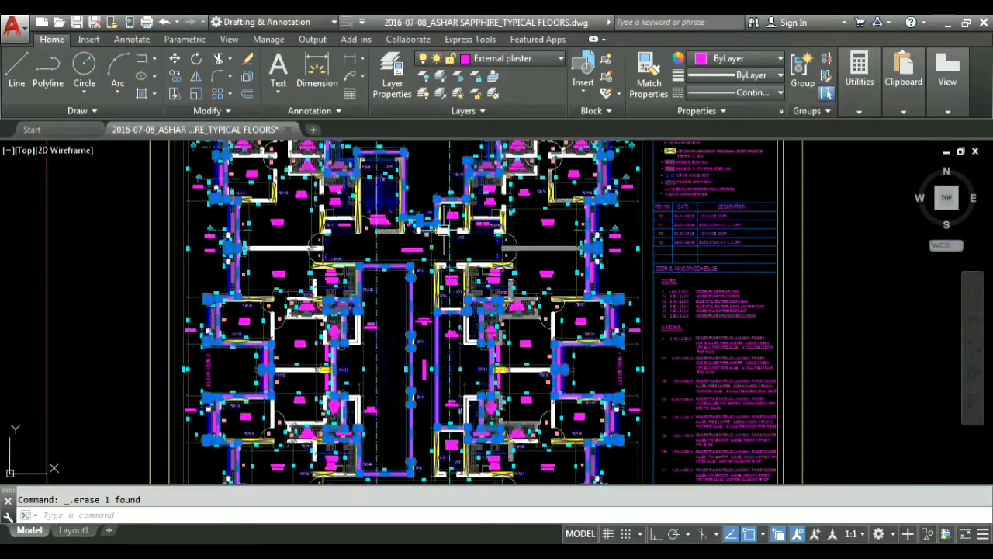
scroll(243, 313, "up", 1)
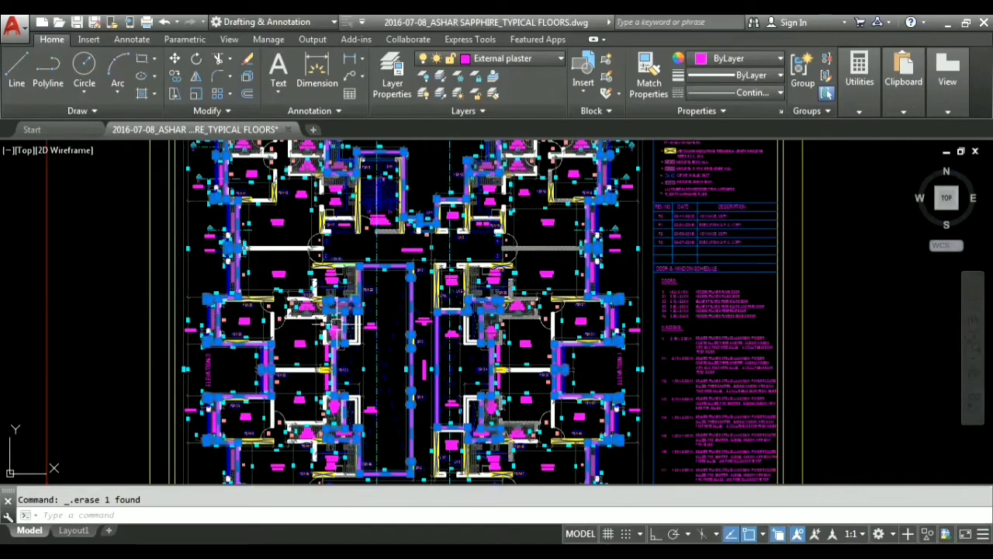
scroll(390, 312, "up", 2)
scroll(389, 312, "up", 4)
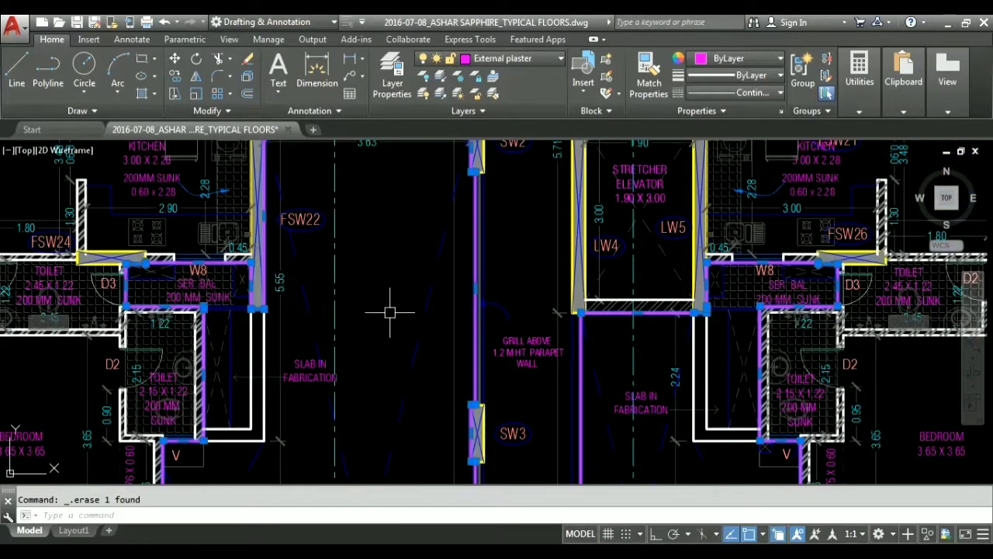
key("Escape")
scroll(389, 312, "down", 8)
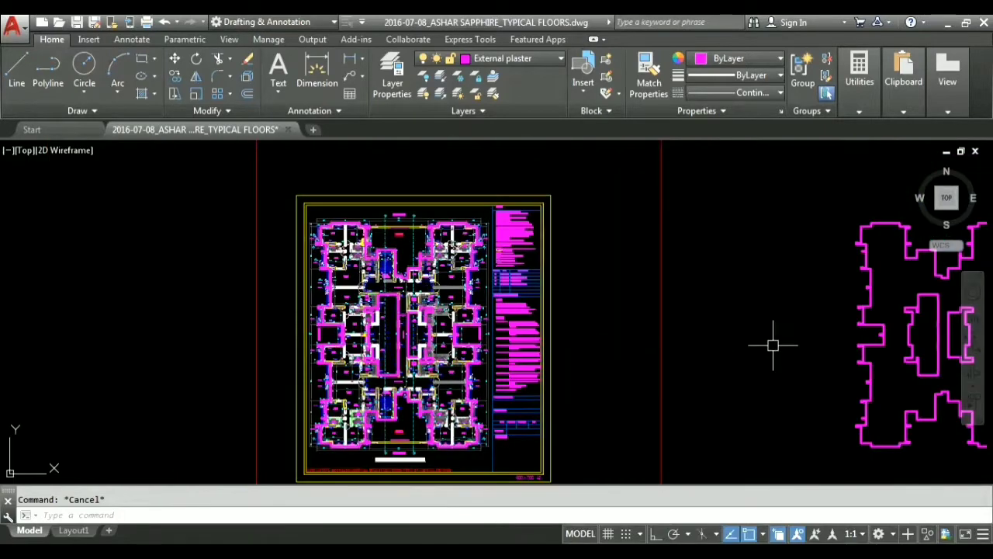
Step: Pan to the magenta external plaster outline and zoom in on its upper part
middle_click_drag(773, 346, 468, 340)
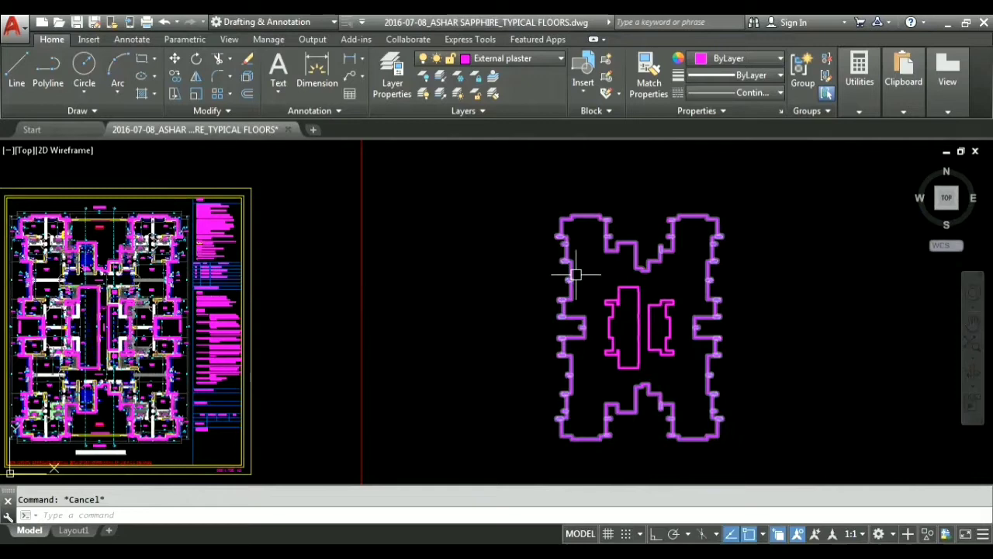
scroll(643, 330, "up", 5)
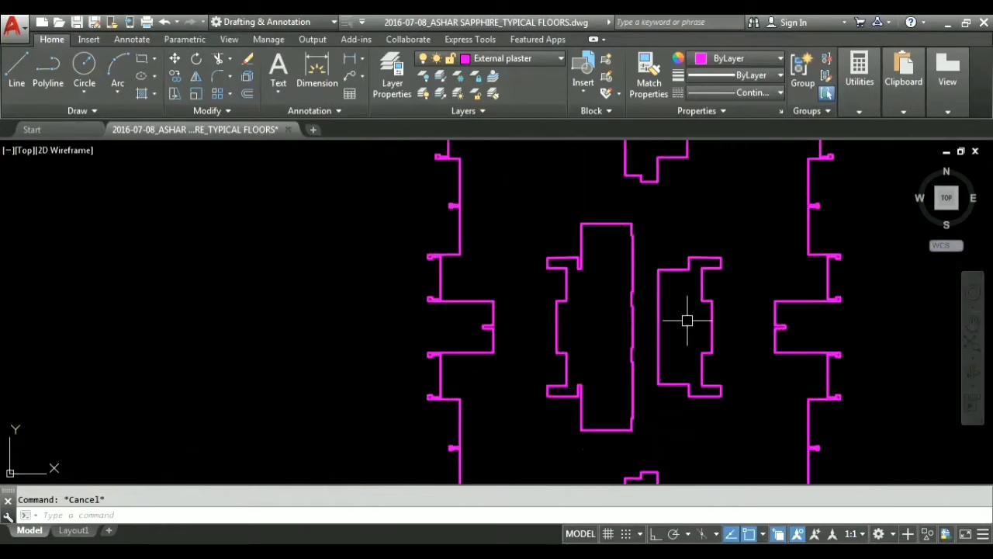
scroll(683, 333, "down", 4)
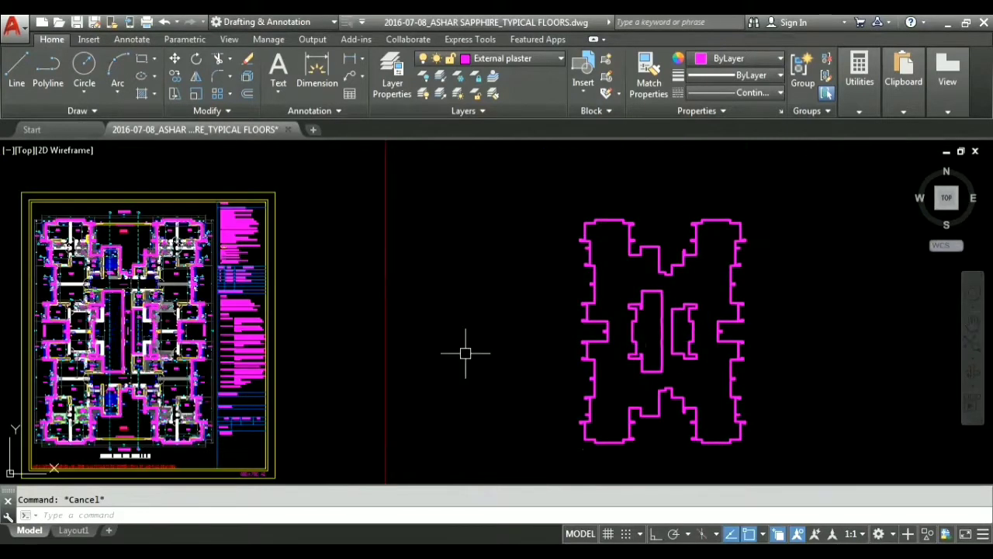
scroll(614, 318, "up", 4)
scroll(610, 315, "down", 4)
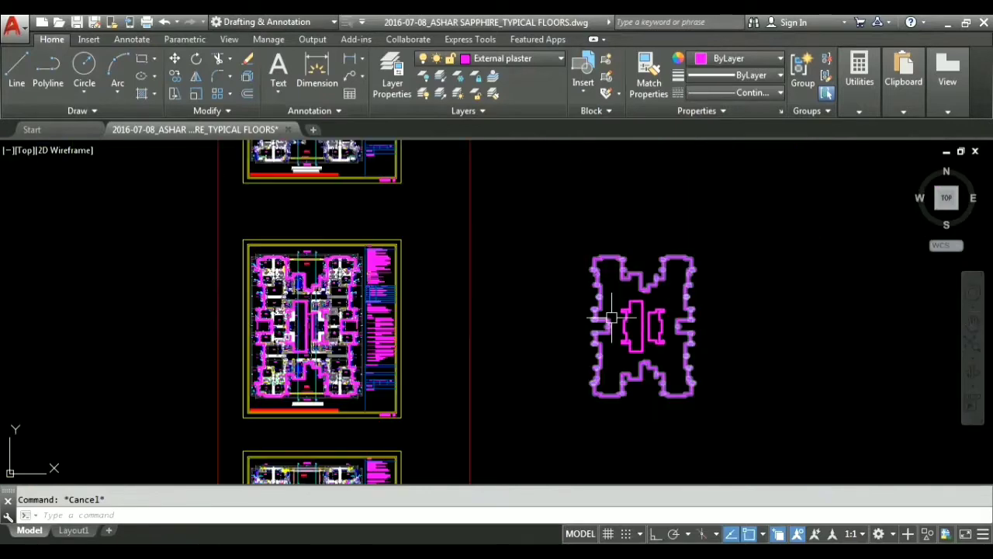
scroll(609, 321, "up", 4)
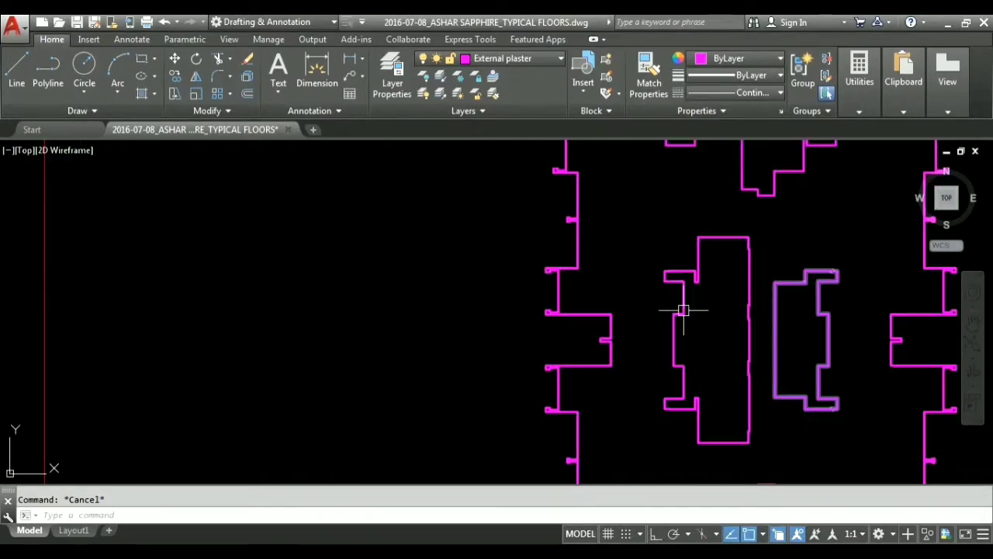
scroll(665, 322, "down", 4)
middle_click_drag(635, 317, 571, 334)
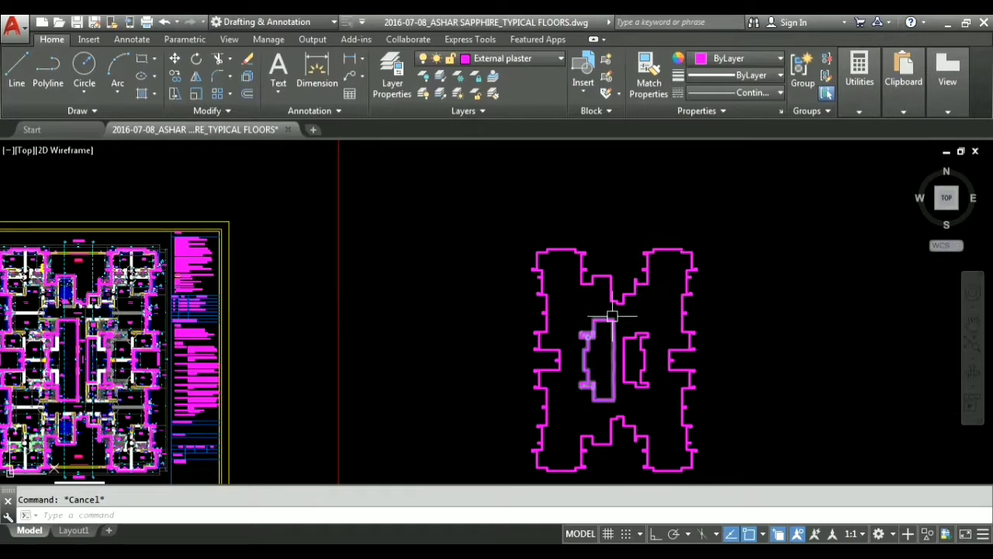
scroll(622, 248, "up", 4)
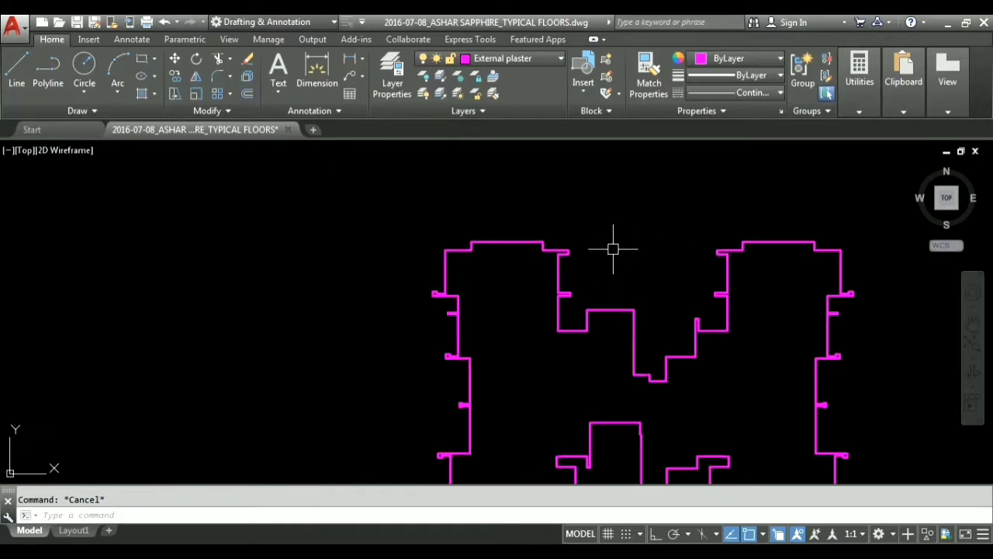
Step: LIST the outer plaster polyline and mark its area 900.3711 and perimeter 280.3430
left_click(477, 241)
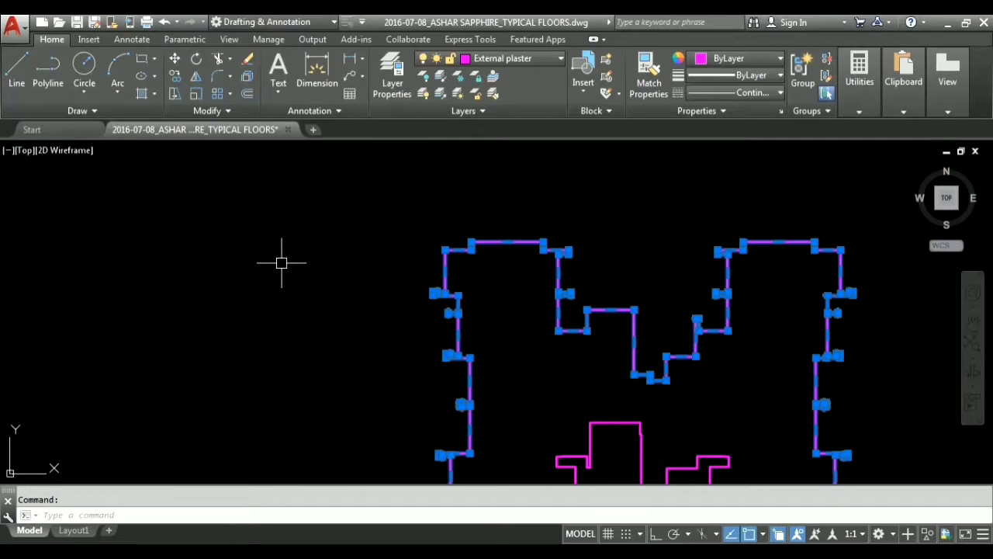
type("LI")
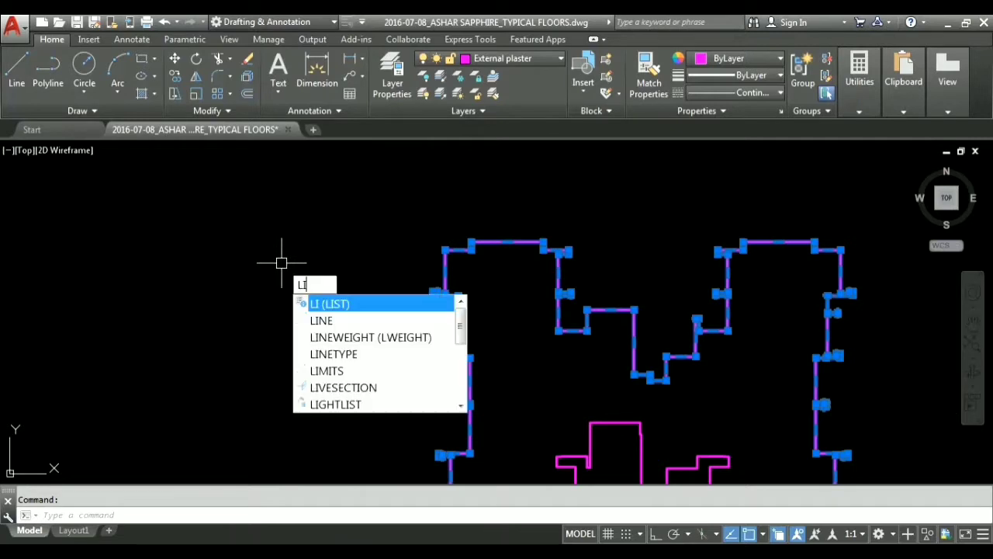
key("Return")
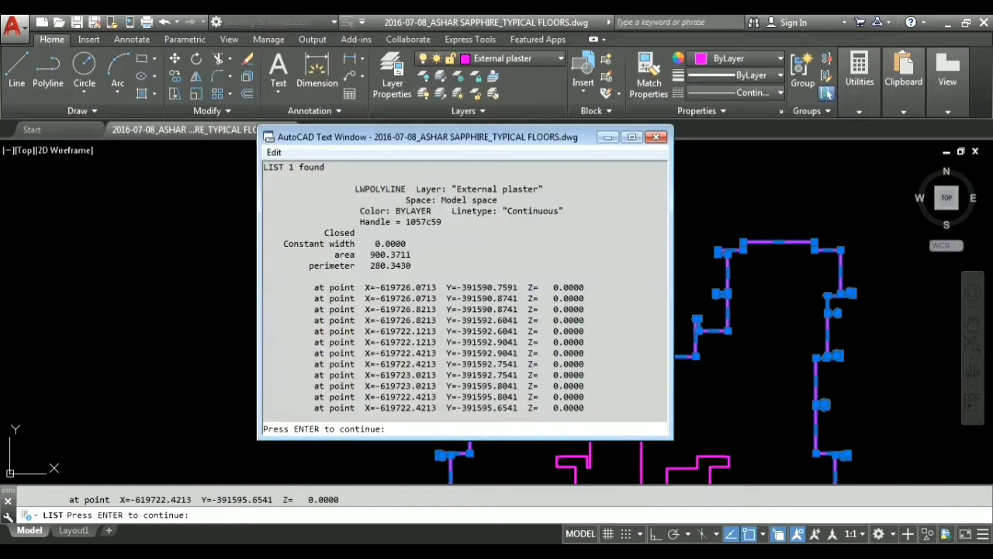
left_click_drag(329, 254, 412, 254)
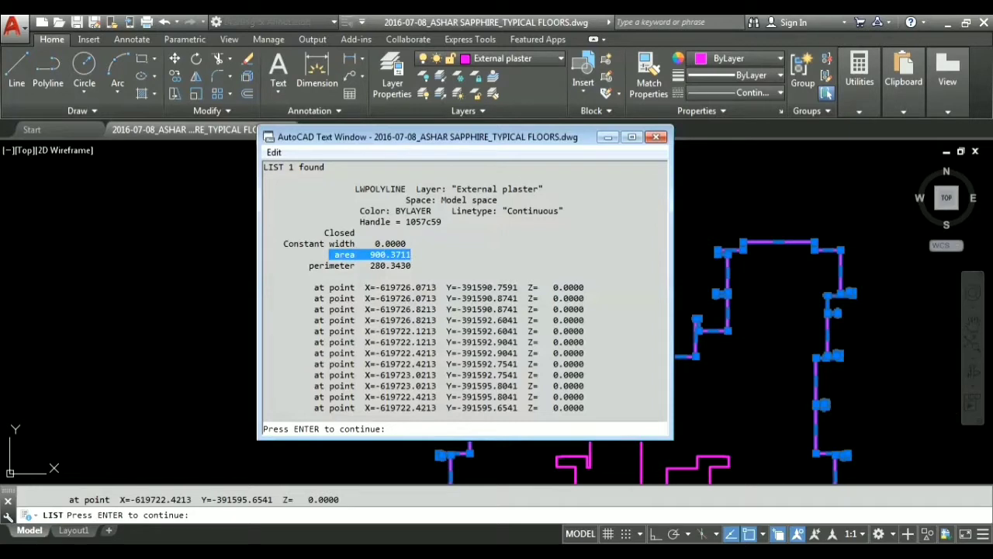
left_click_drag(304, 266, 411, 266)
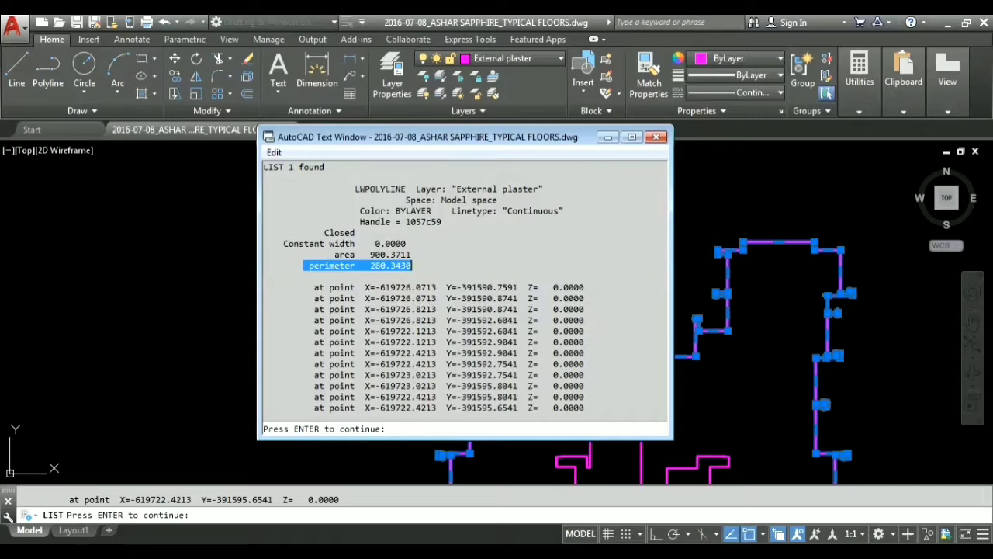
Step: Close the listing and add a single-line text label reading '280.343 mts' at height 250
left_click(656, 137)
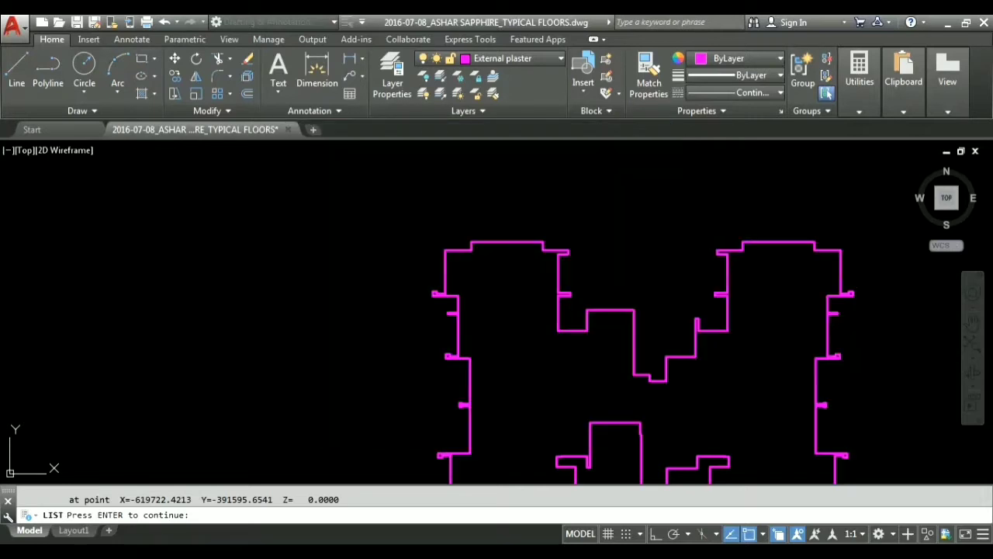
key("Return")
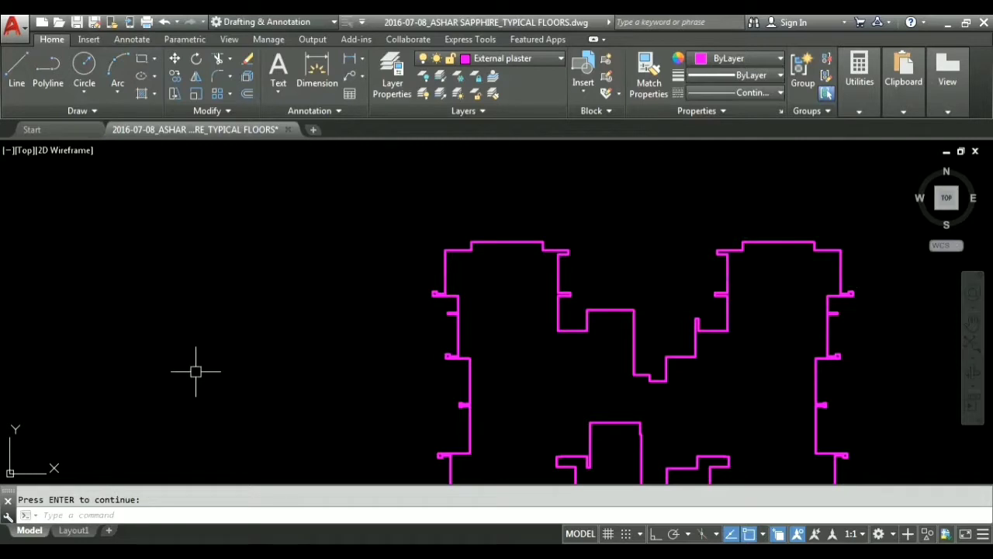
type("text")
key("Return")
left_click(254, 268)
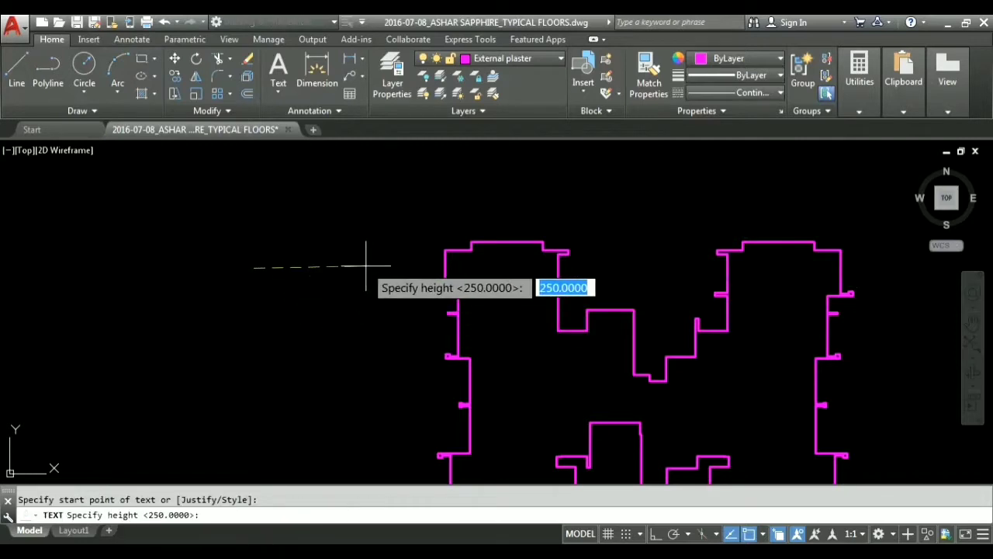
key("Return")
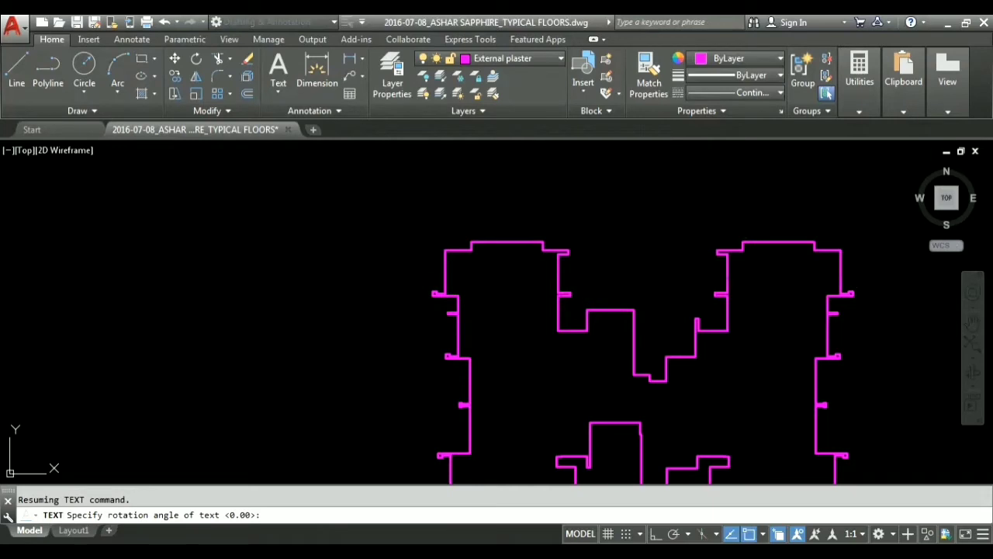
key("Return")
type("380")
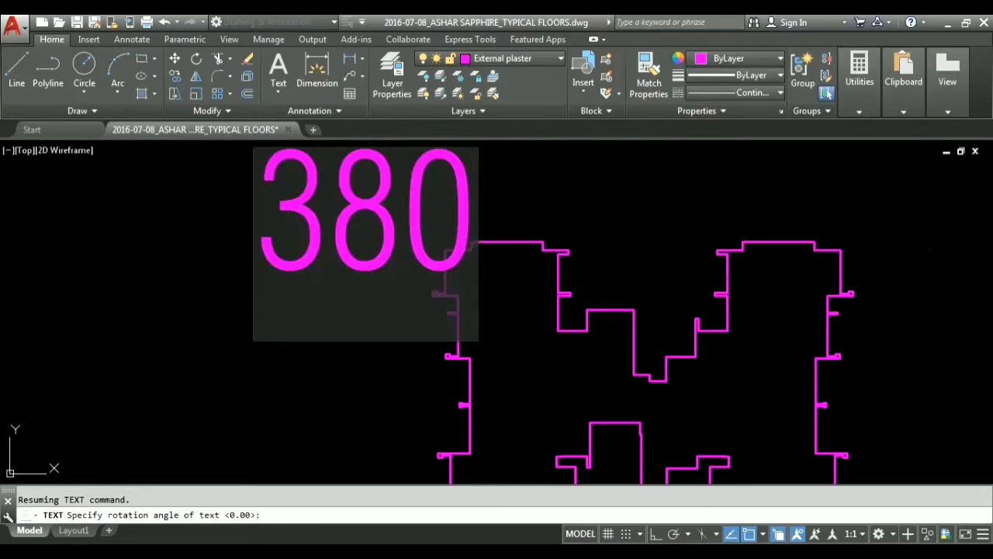
key("BackSpace")
key("BackSpace")
key("BackSpace")
type("280.3")
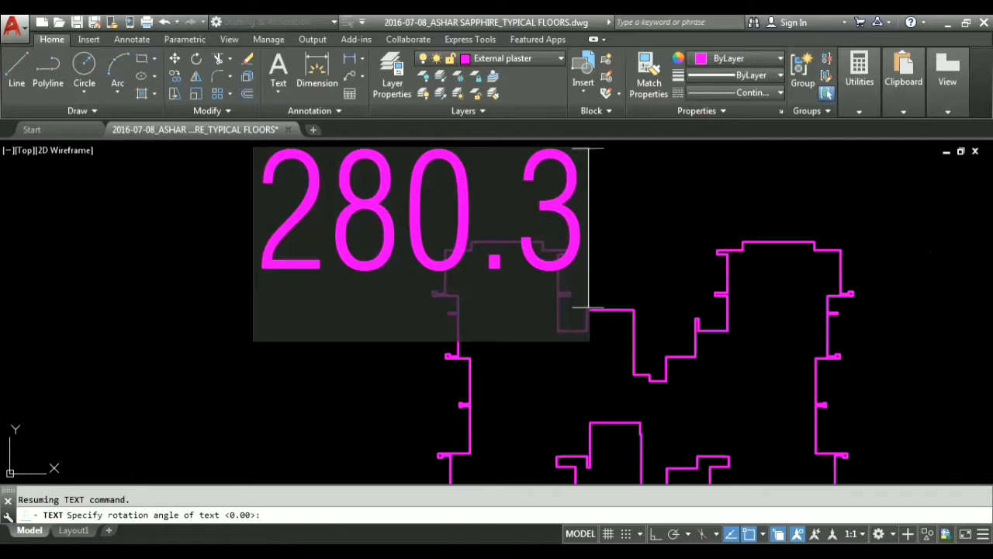
type("43 mts")
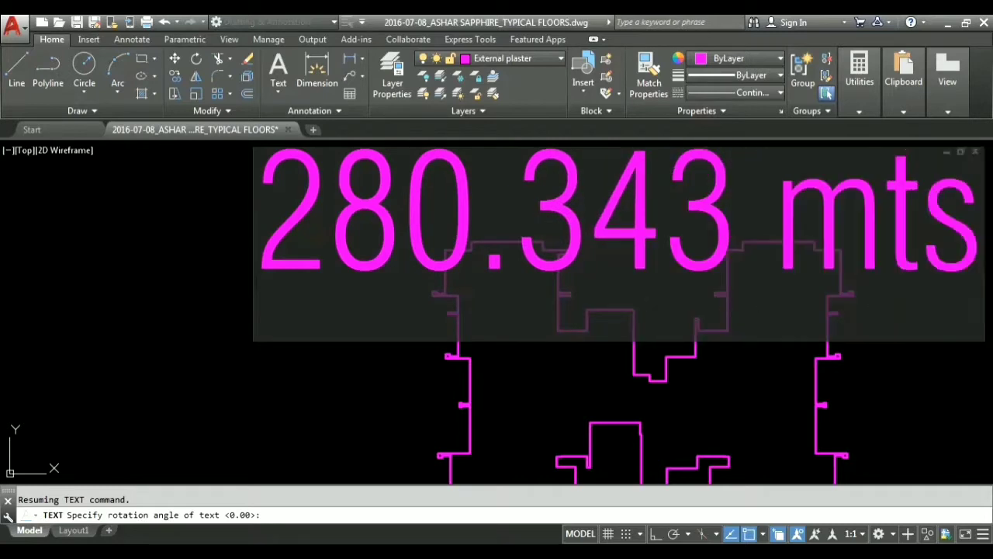
key("Return")
key("Return")
key("Return")
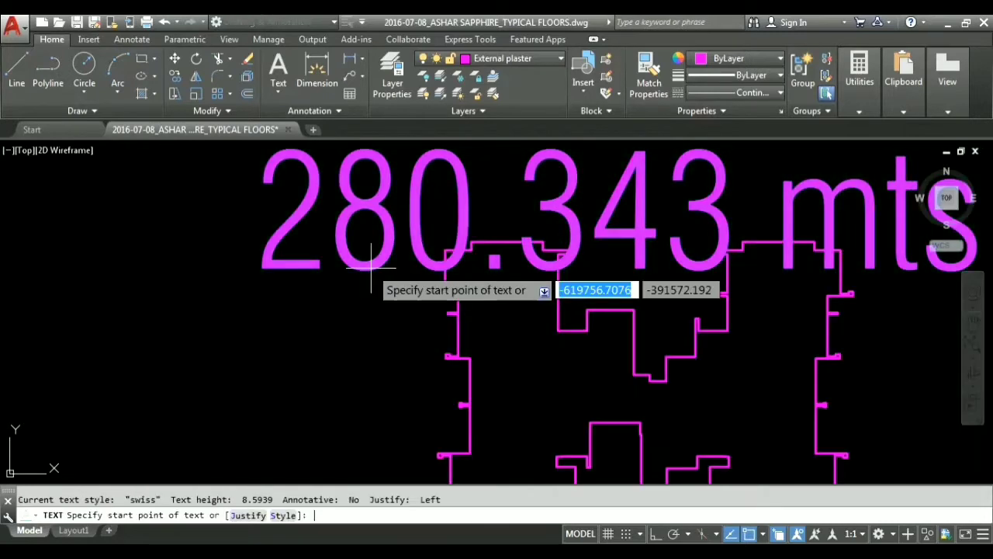
key("Escape")
Step: Scale the 280.343 mts label down by a factor of 0.25
scroll(450, 228, "down", 2)
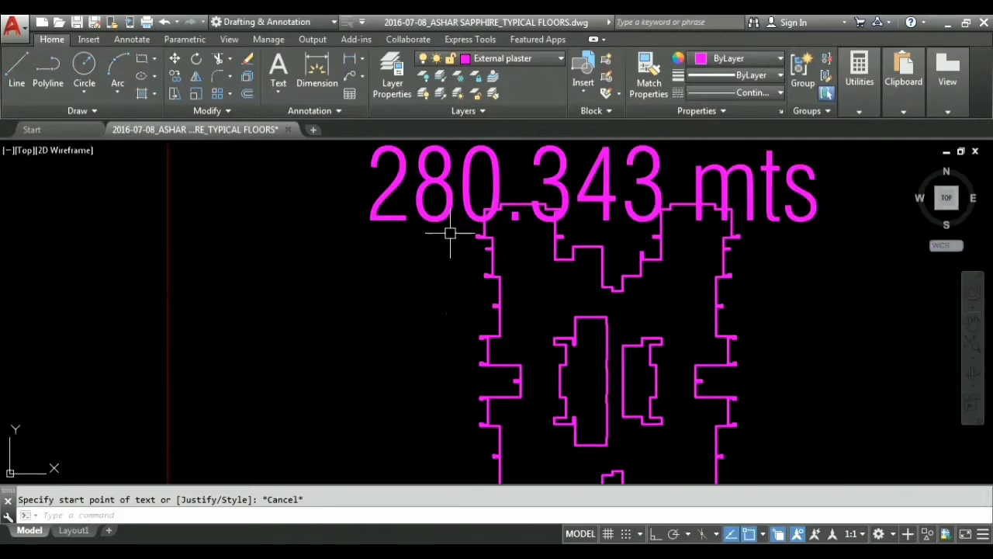
left_click(449, 204)
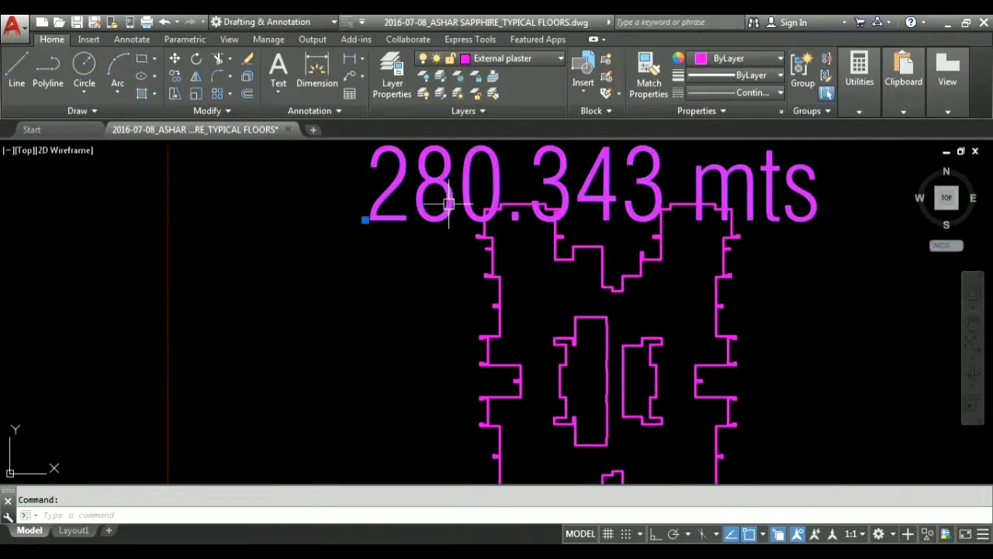
type("sc")
key("Return")
left_click(366, 221)
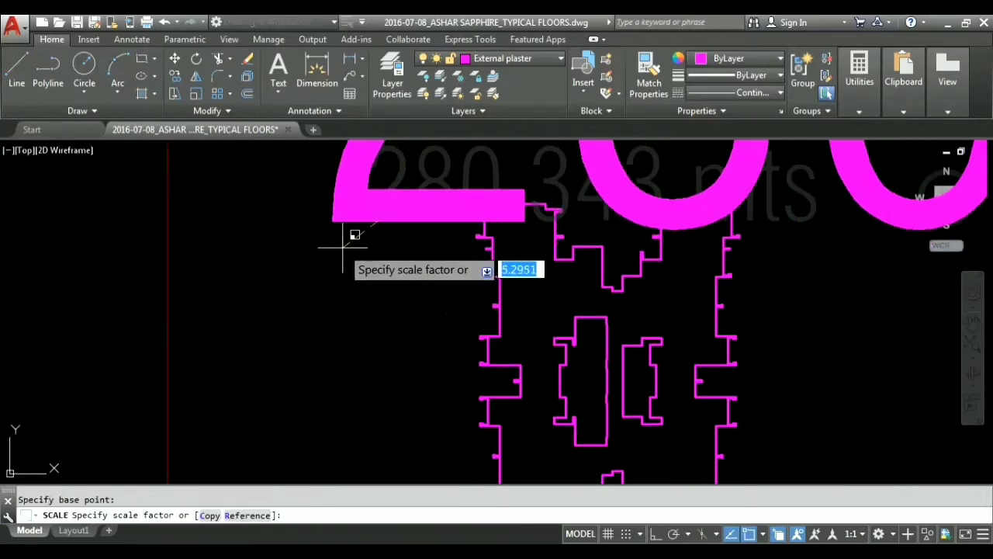
type("0.")
key("Return")
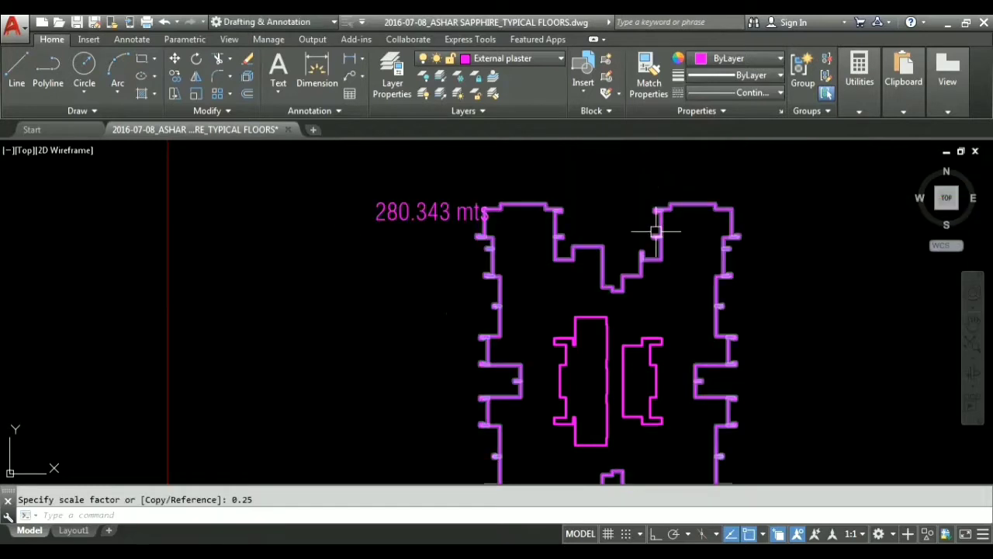
Step: Select the shrunken label for moving above the floor plan
type("m")
key("Return")
left_click(423, 211)
Step: Drop the 280.343 mts label above the floor plan and finish the move
left_click(419, 179)
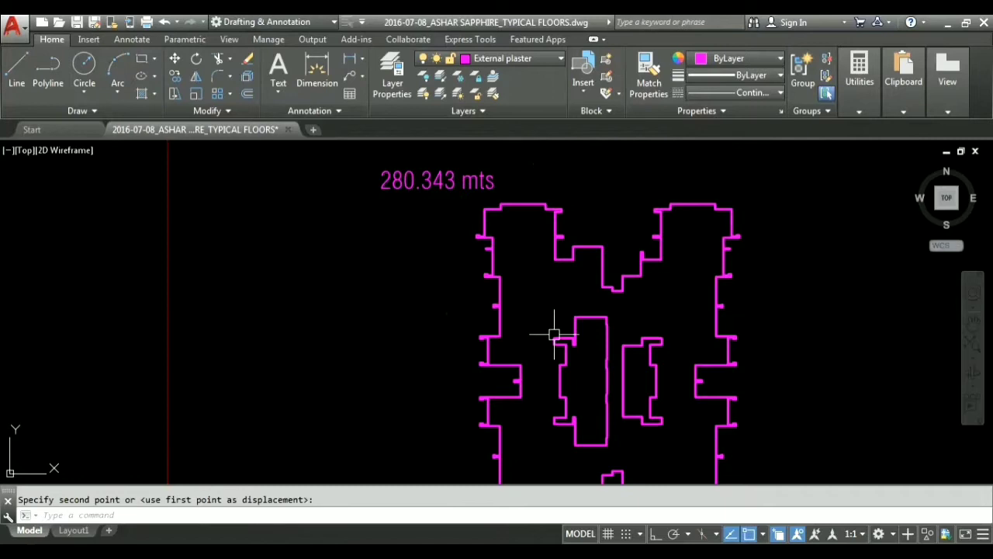
middle_click_drag(554, 332, 481, 313)
key("Escape")
Step: List the outer wall (perimeter 280.343) and inner core wall (length 49.7564)
left_click(506, 226)
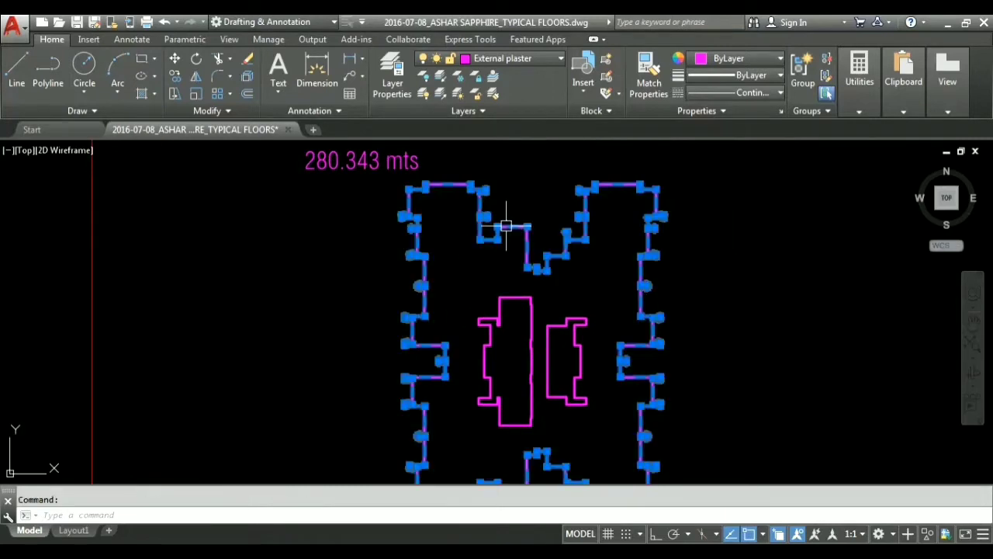
type("li")
key("Return")
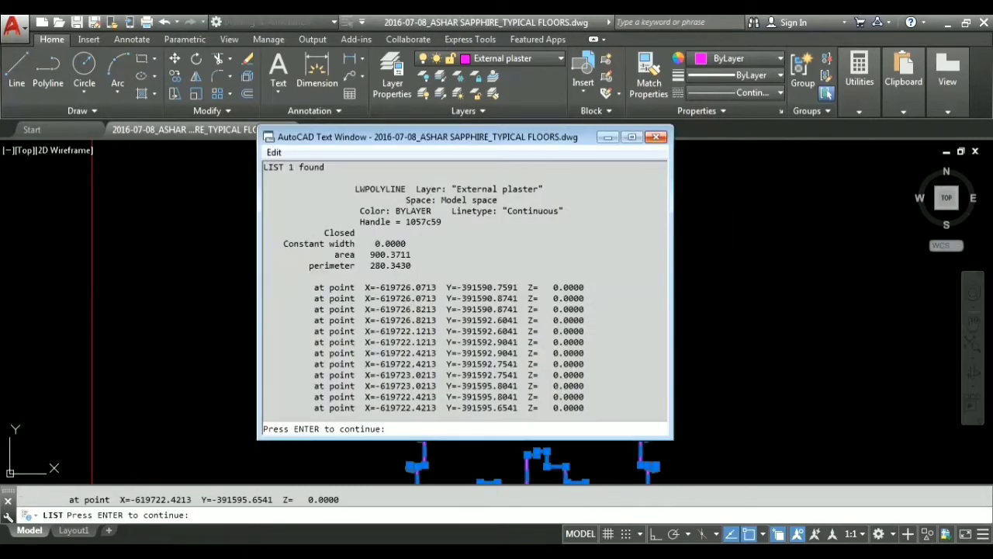
left_click(655, 136)
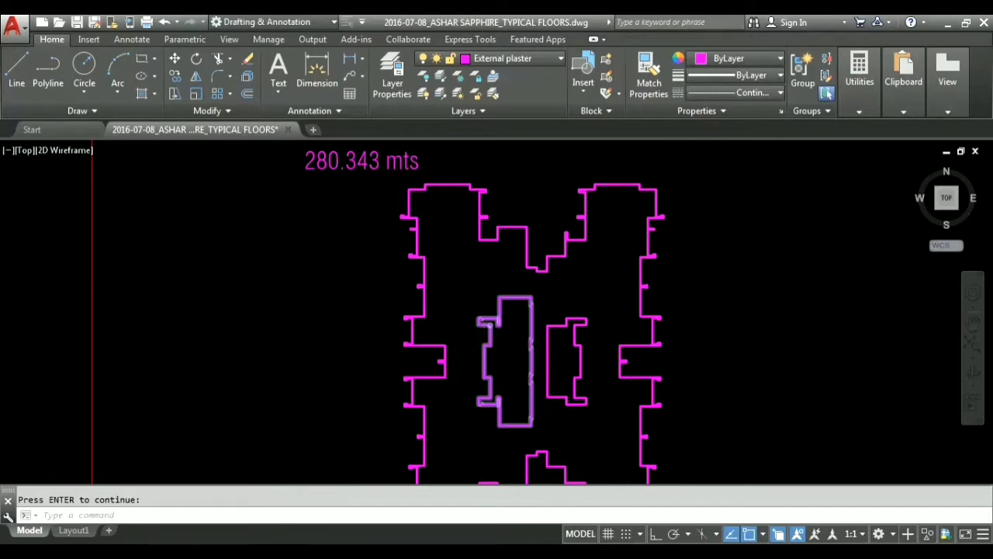
scroll(543, 311, "up", 6)
left_click(501, 309)
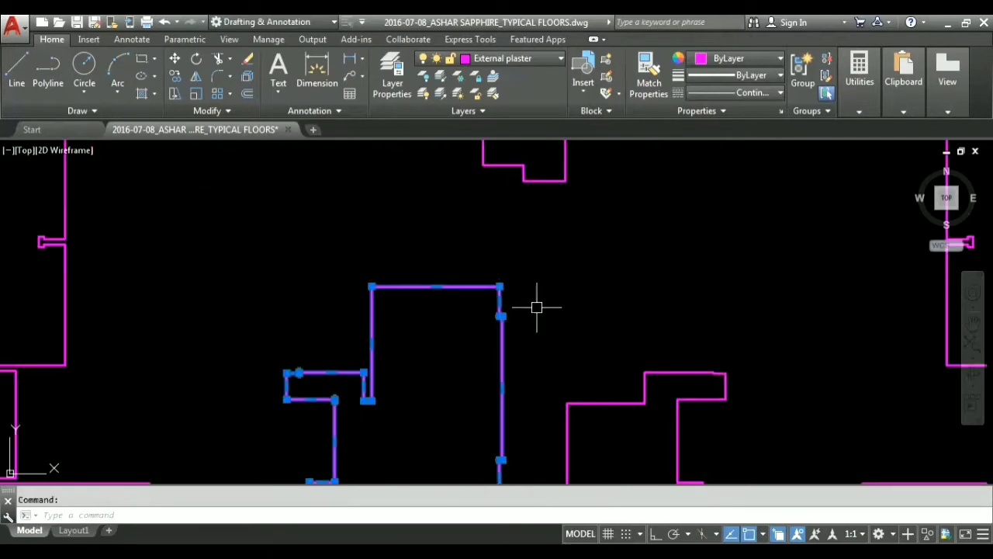
key("Return")
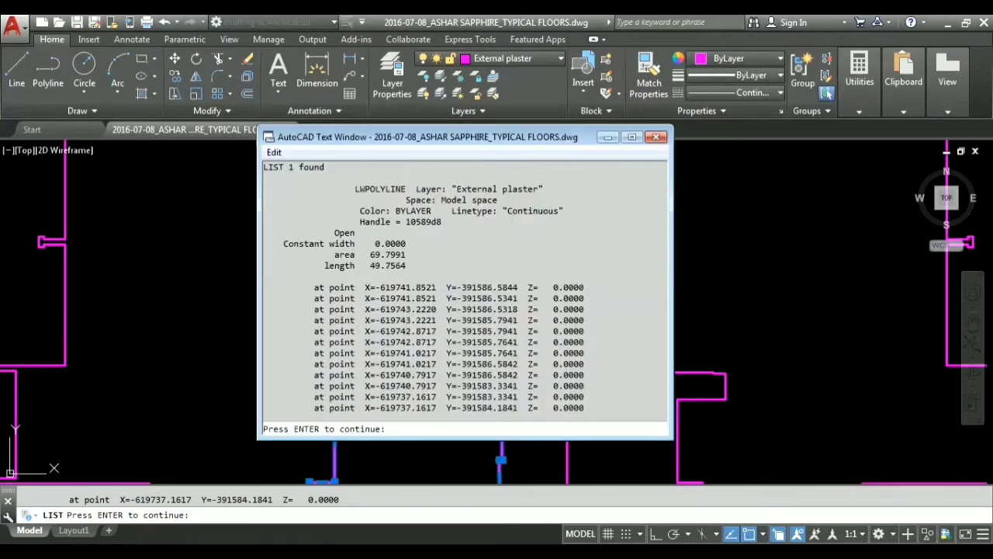
left_click(657, 137)
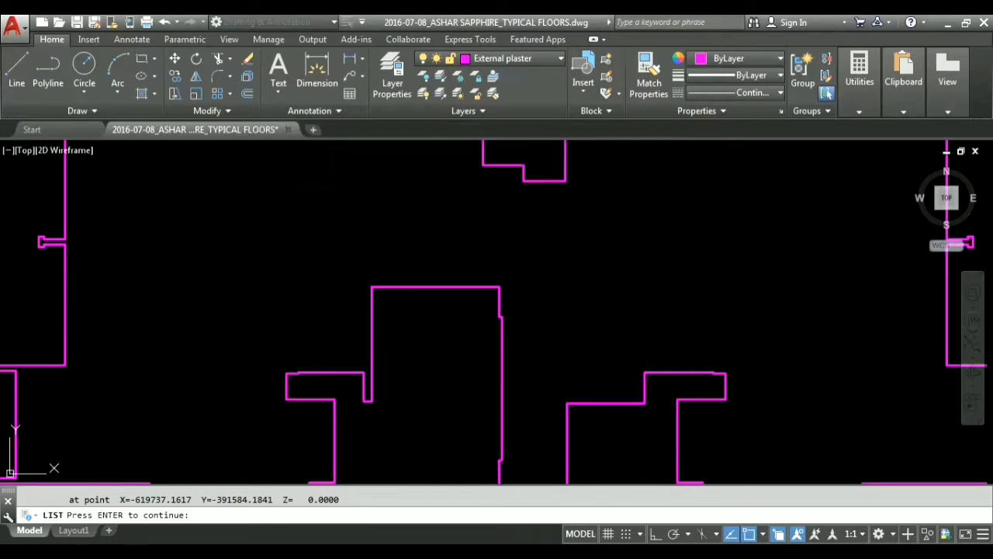
scroll(244, 296, "down", 5)
Step: Copy the 280.343 mts label to a spot beside the inner core
left_click(199, 249)
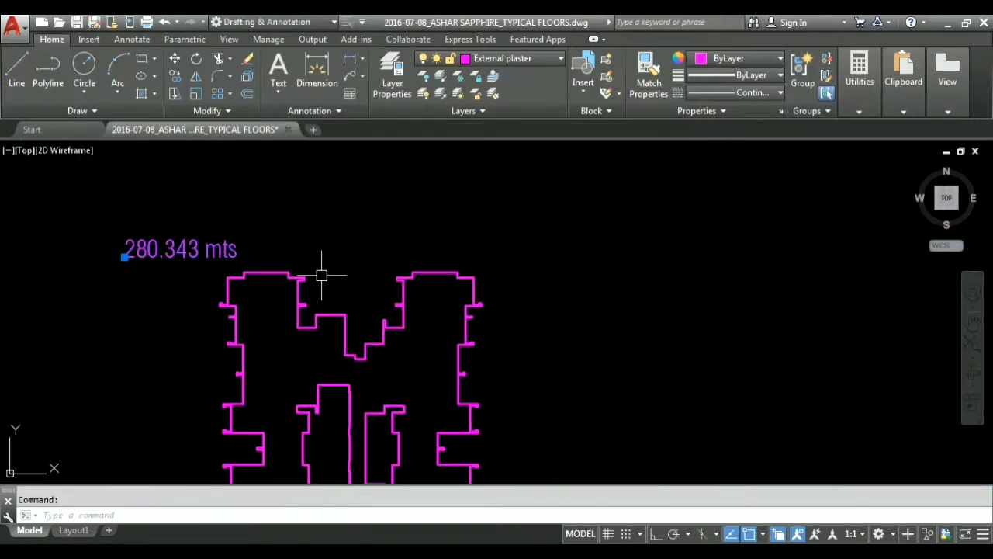
type("co")
key("Return")
left_click(124, 255)
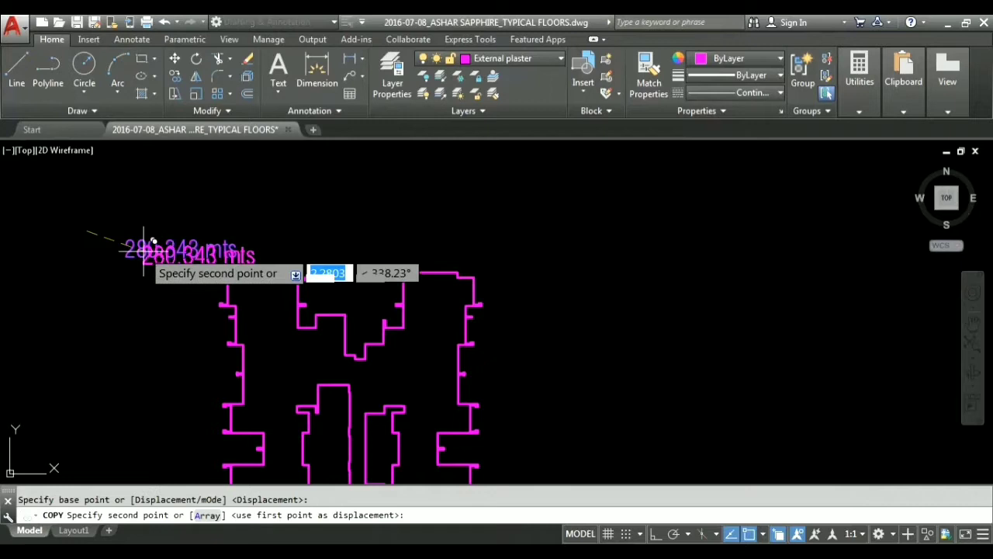
middle_click_drag(228, 406, 222, 300)
scroll(225, 294, "up", 3)
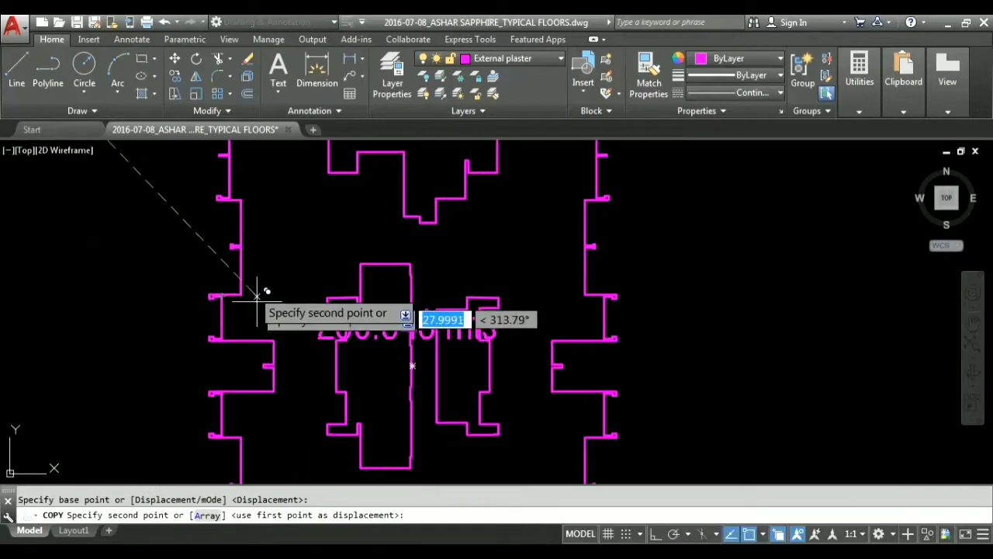
left_click(230, 226)
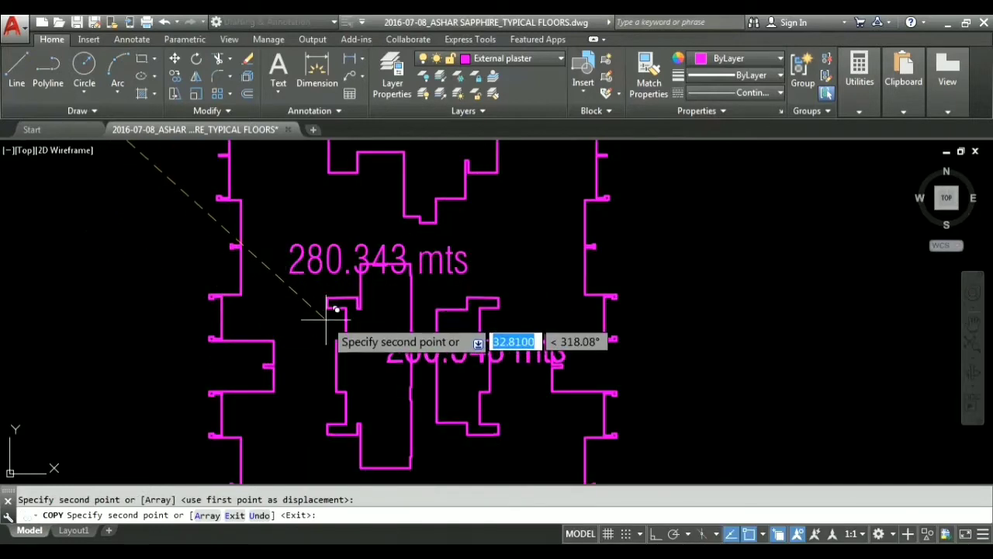
key("Escape")
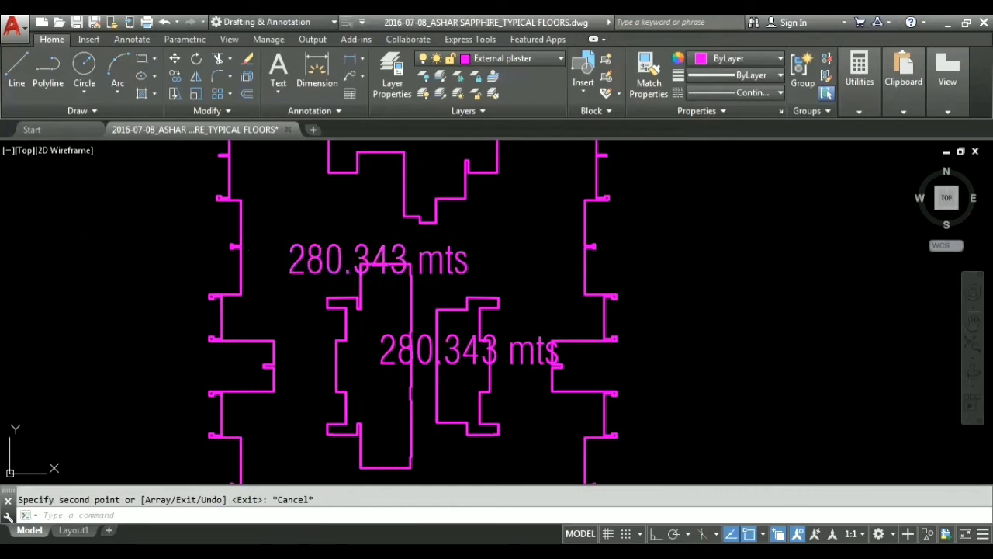
Step: LIST the inner core wall polyline to read its length
left_click(337, 301)
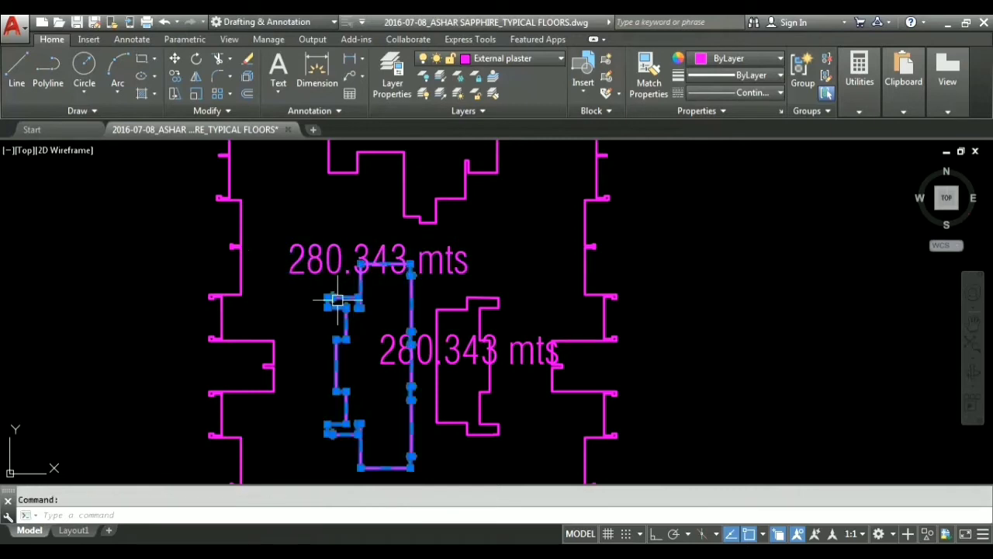
type("li")
key("Return")
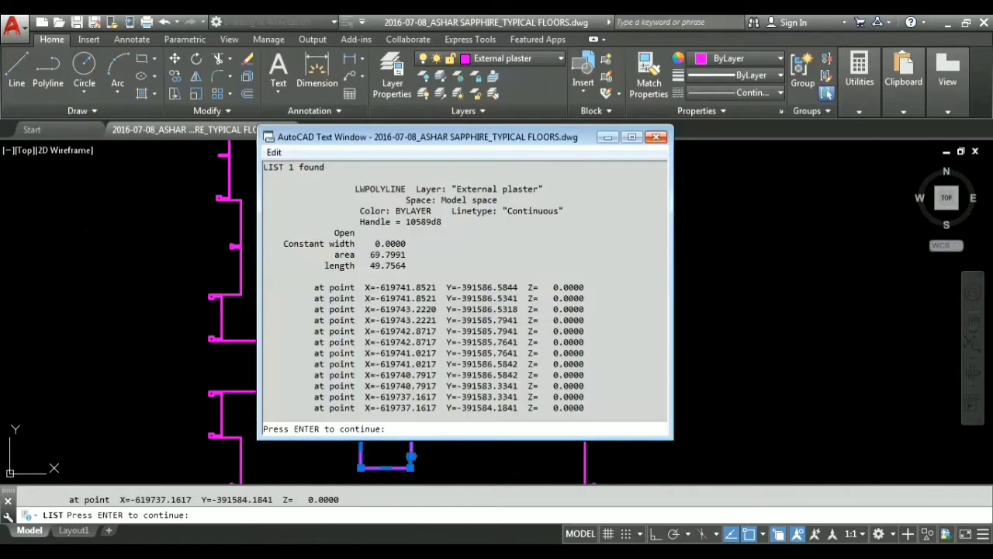
left_click(655, 136)
key("Return")
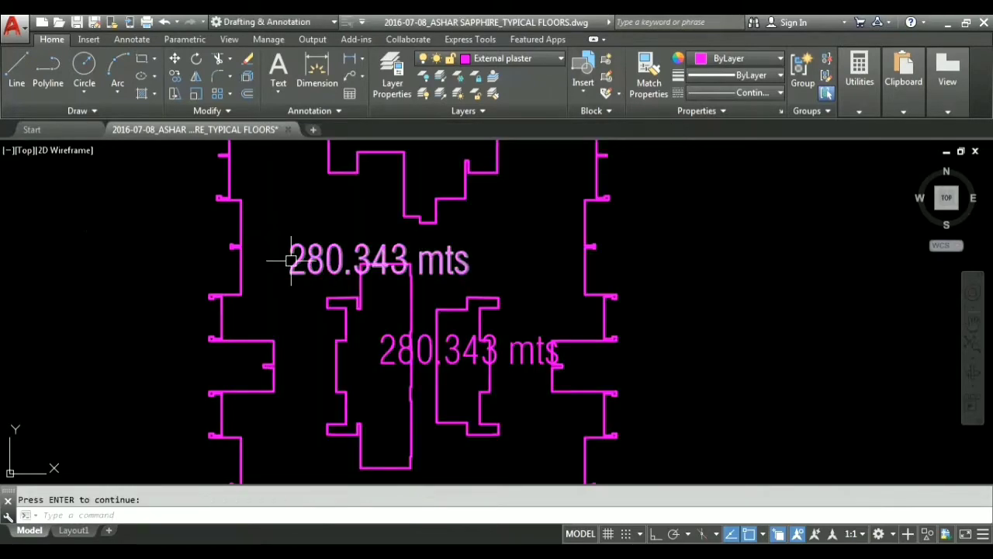
Step: Change the upper copied label's text to '49.75 mts'
left_click(291, 261)
double_click(403, 262)
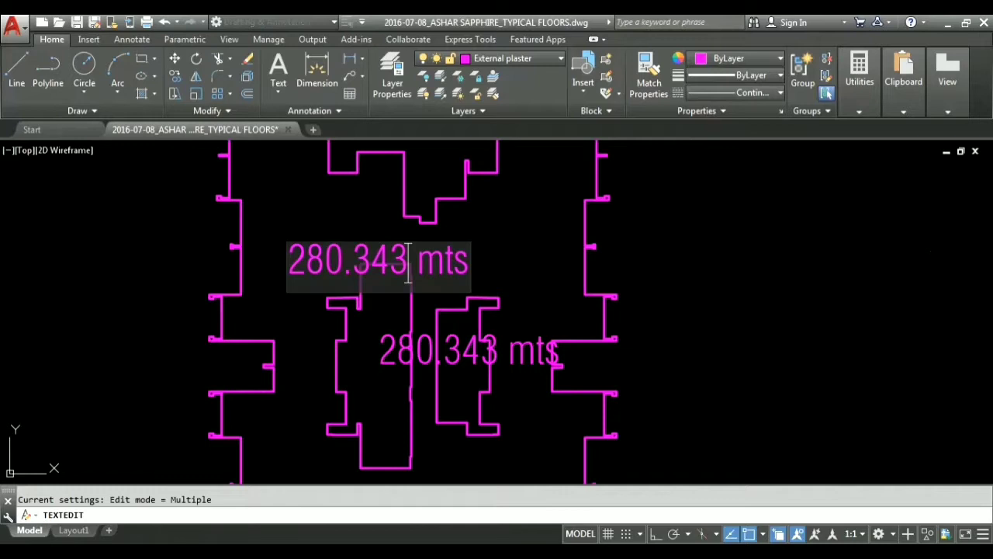
double_click(404, 261)
type("49.75")
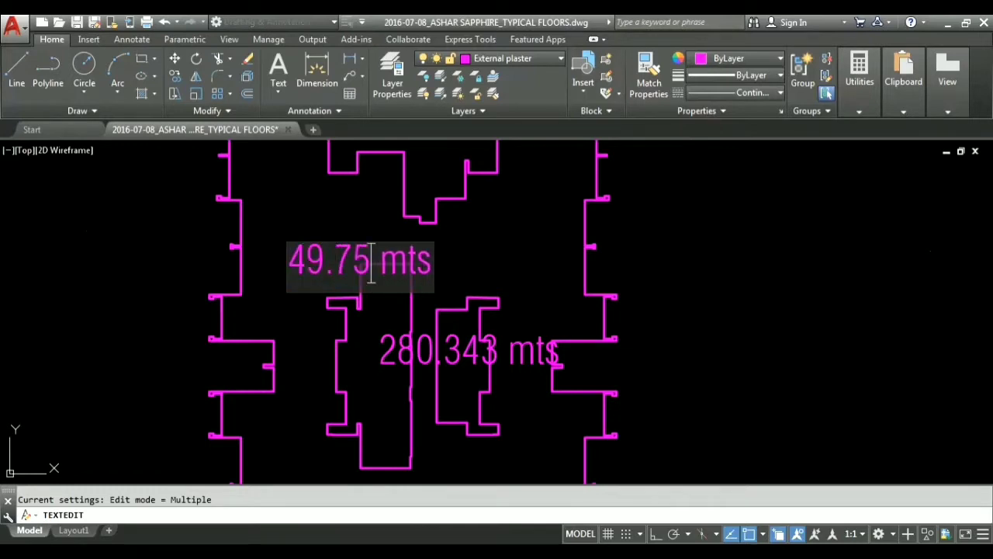
key("Escape")
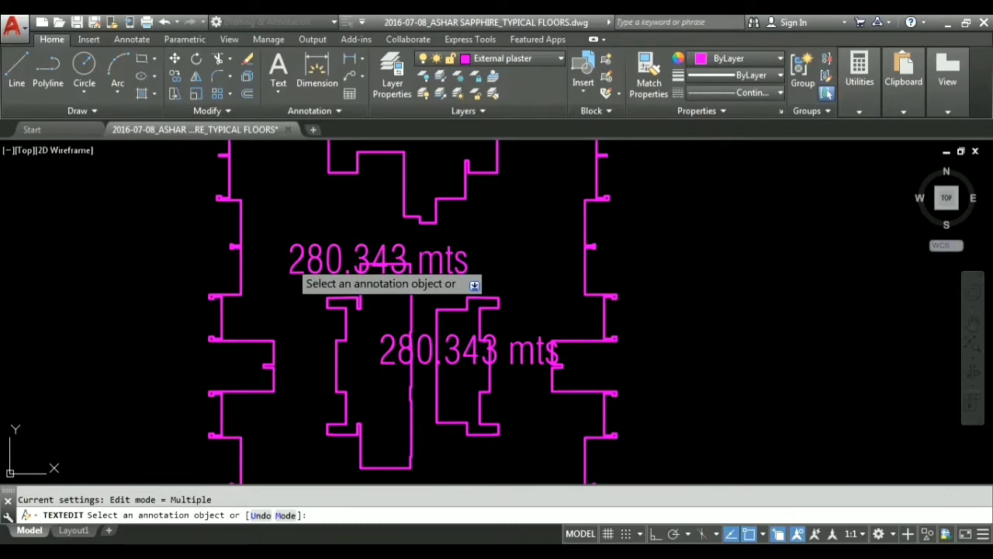
left_click(301, 272)
type("49.7")
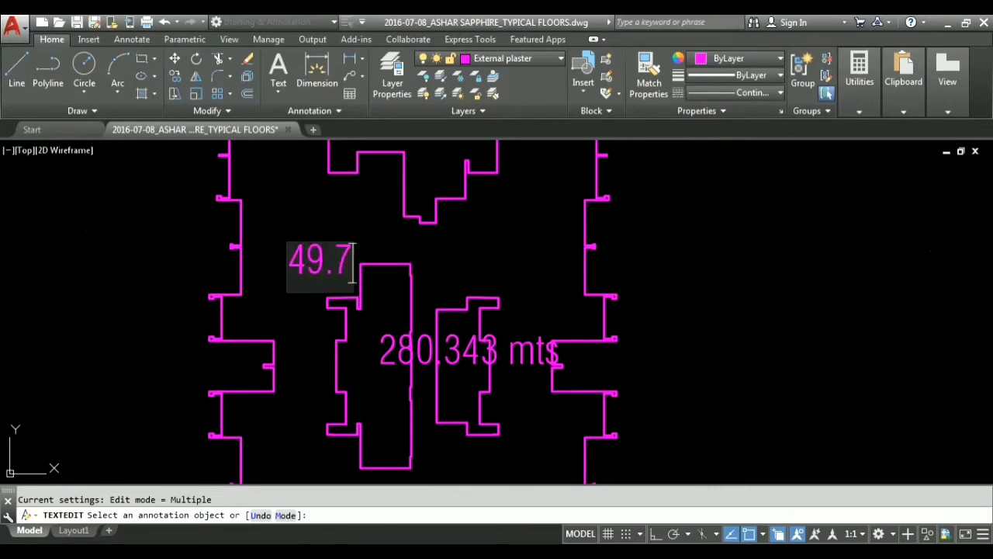
type("5 mts")
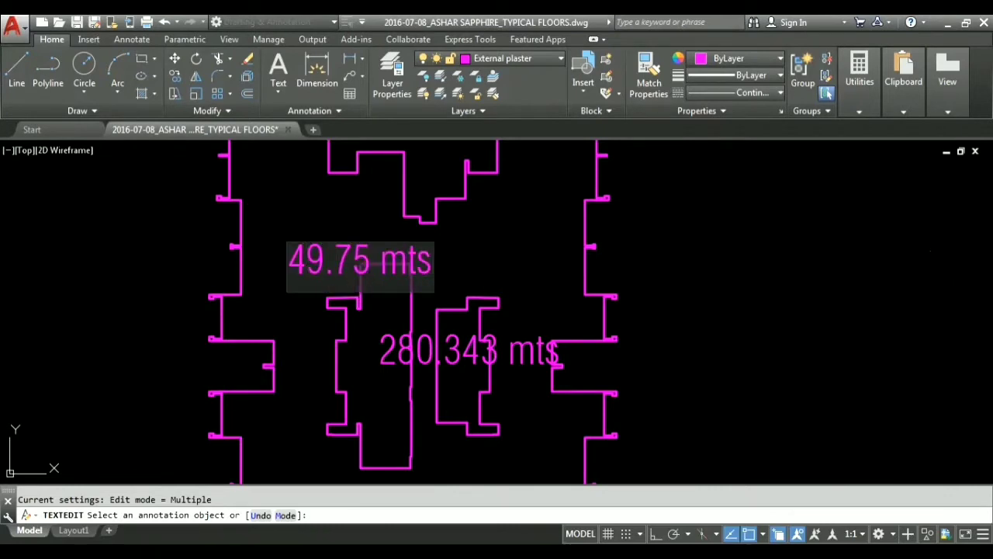
key("Return")
key("Escape")
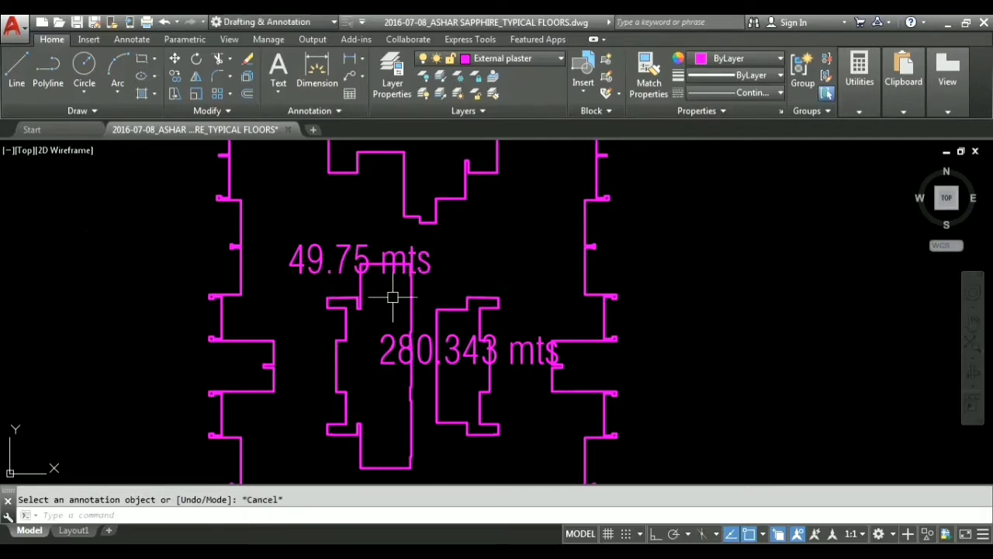
Step: List the inner courtyard outline to read its perimeter of 33.18
left_click(466, 305)
mouse_move(467, 302)
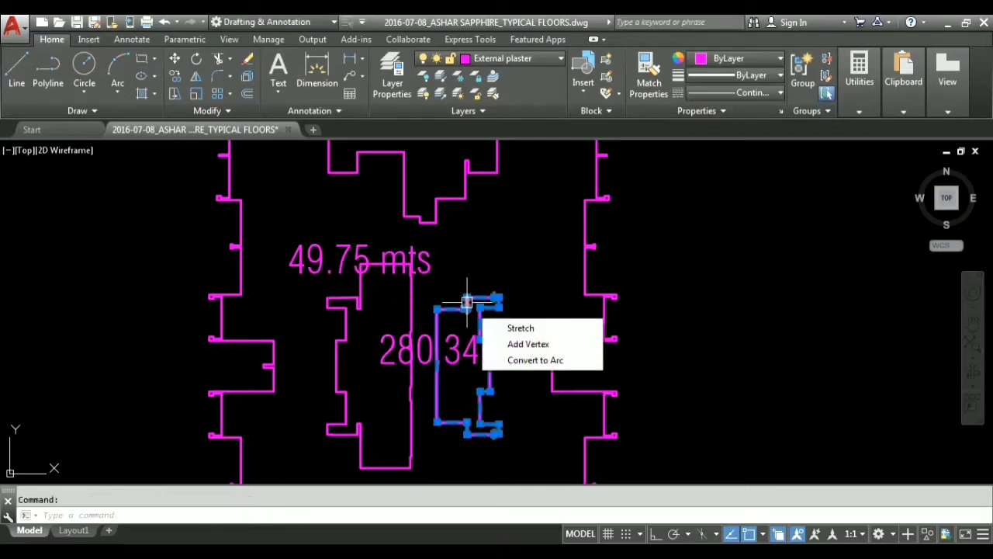
key("Escape")
left_click(477, 298)
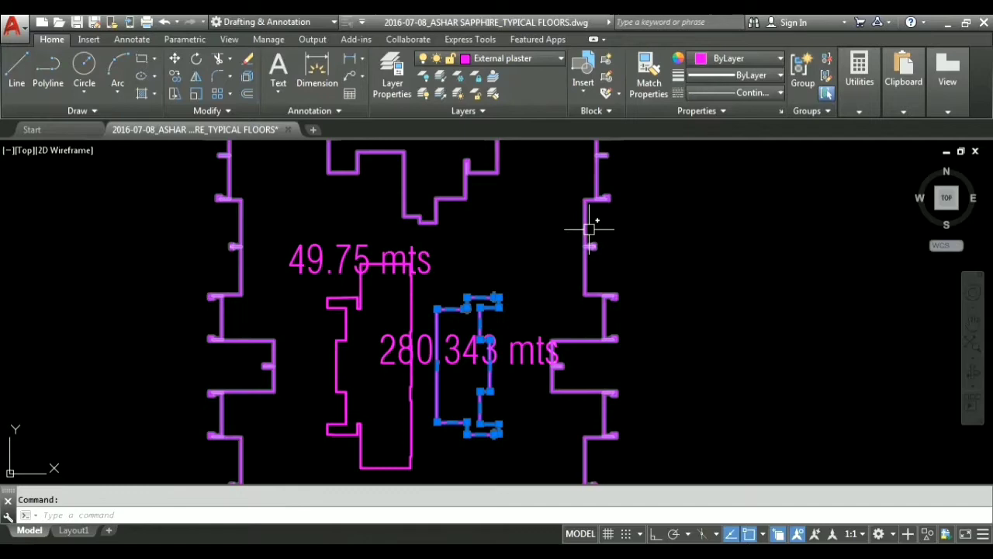
type("li")
key("Return")
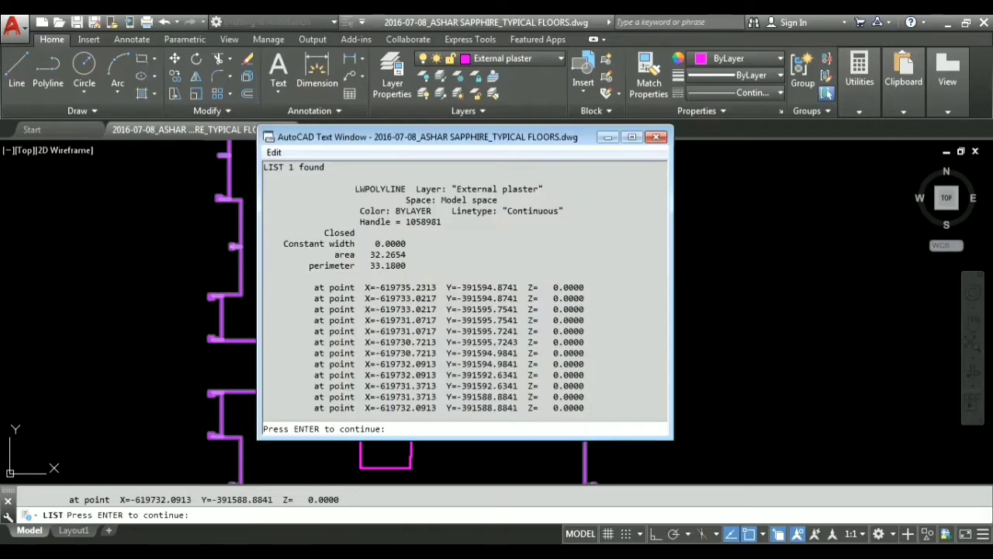
left_click(656, 137)
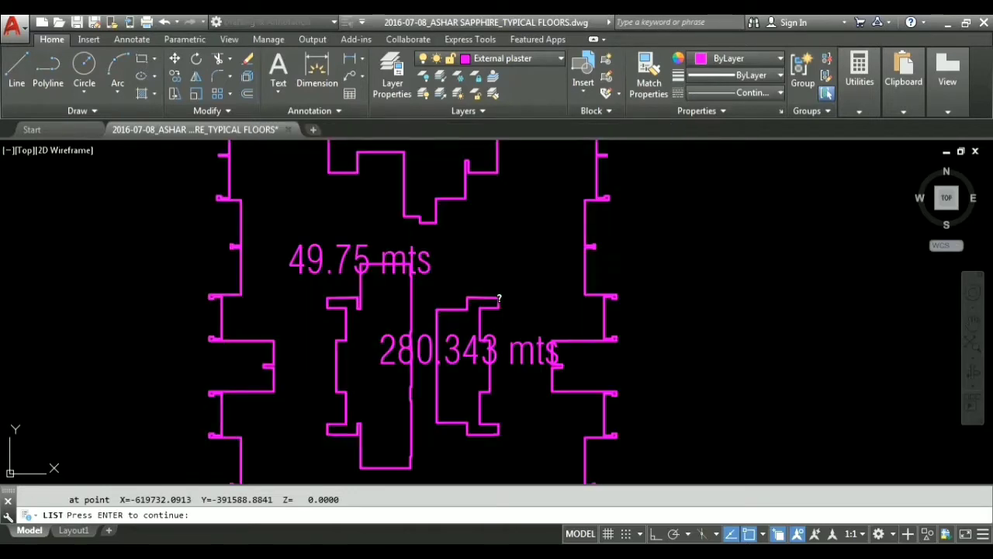
key("Return")
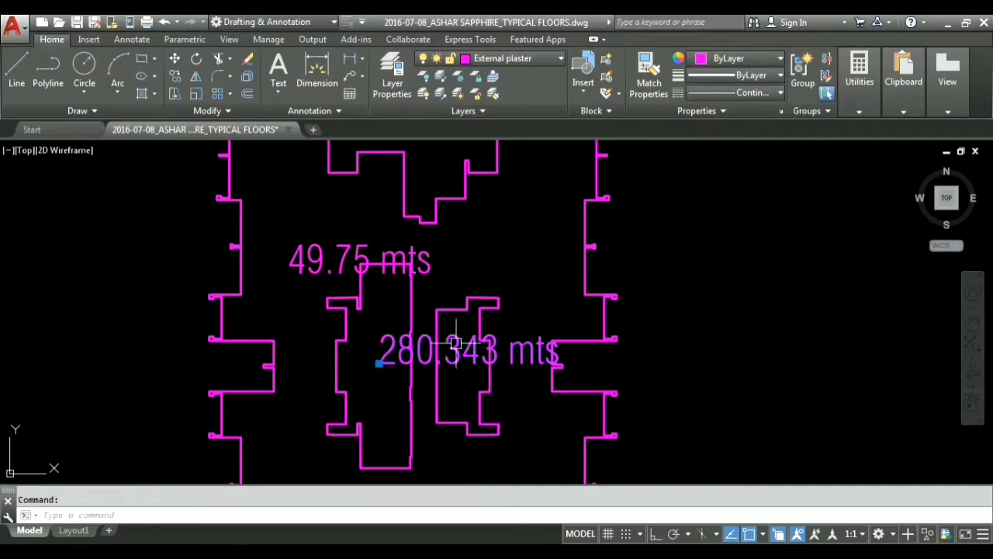
Step: Edit the lower copied label to read '33.18mts'
double_click(379, 363)
type("33.")
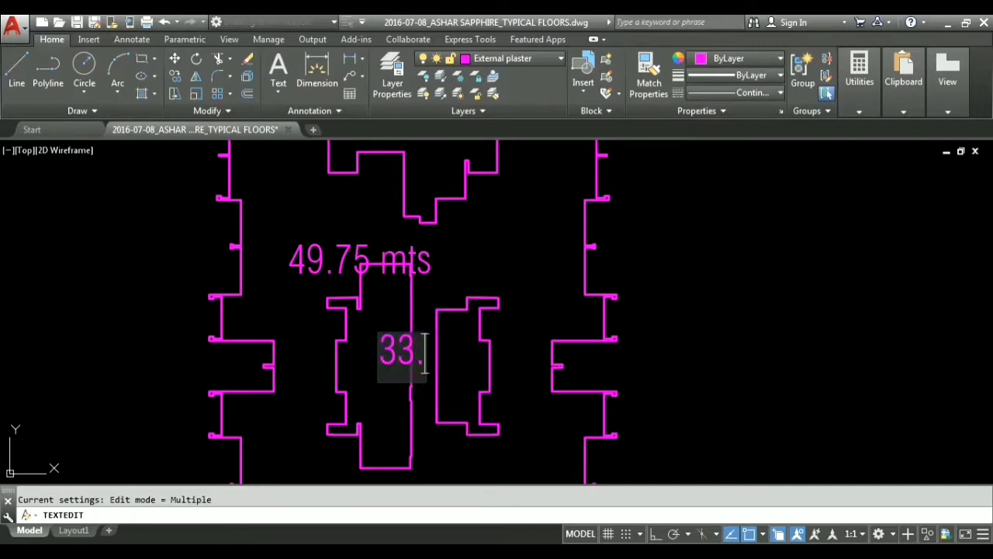
type("18mts")
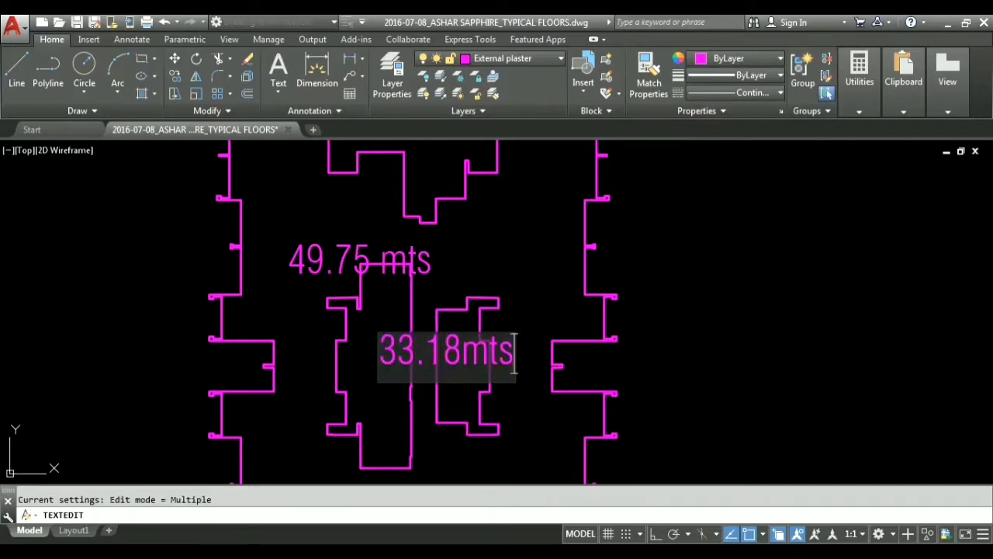
key("Return")
key("Escape")
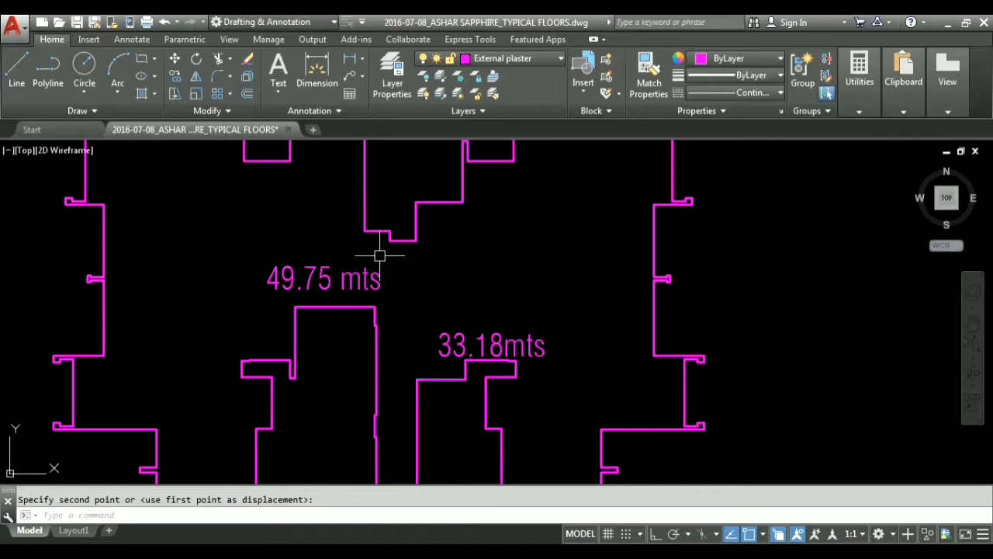
Step: Place the 280.343 mts label above the outline's top-left corner
scroll(388, 256, "down", 5)
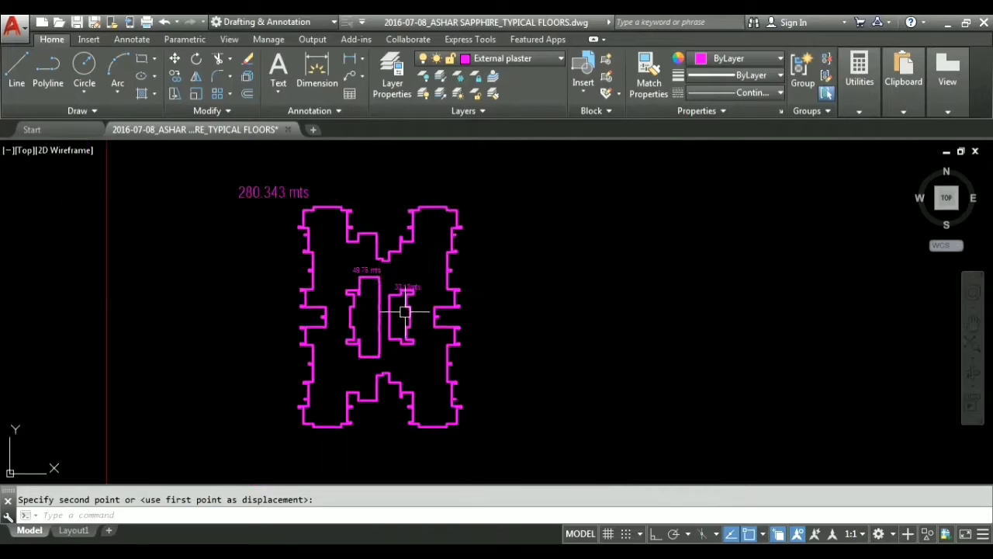
left_click(289, 193)
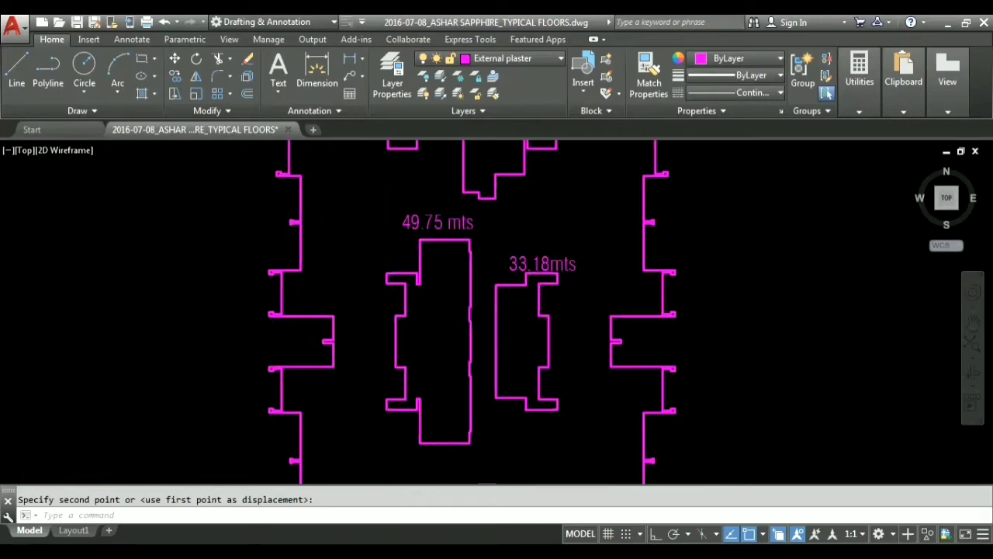
scroll(288, 333, "down", 5)
scroll(288, 333, "up", 3)
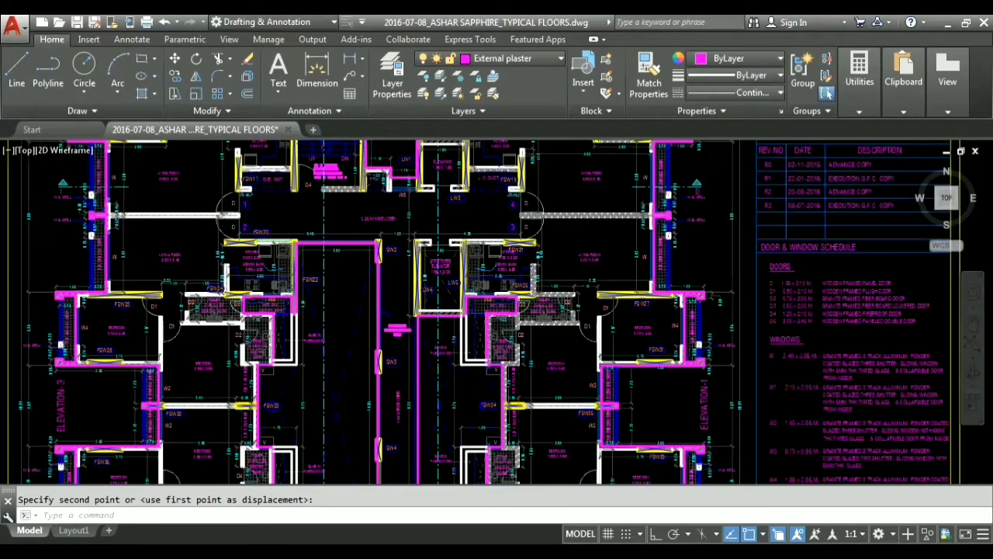
scroll(538, 392, "up", 4)
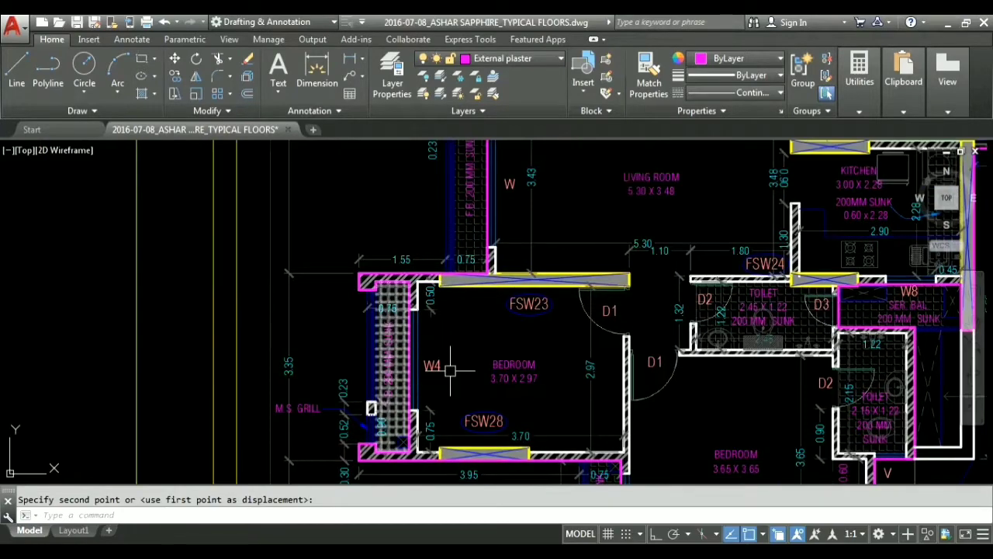
scroll(412, 350, "down", 3)
scroll(393, 388, "down", 2)
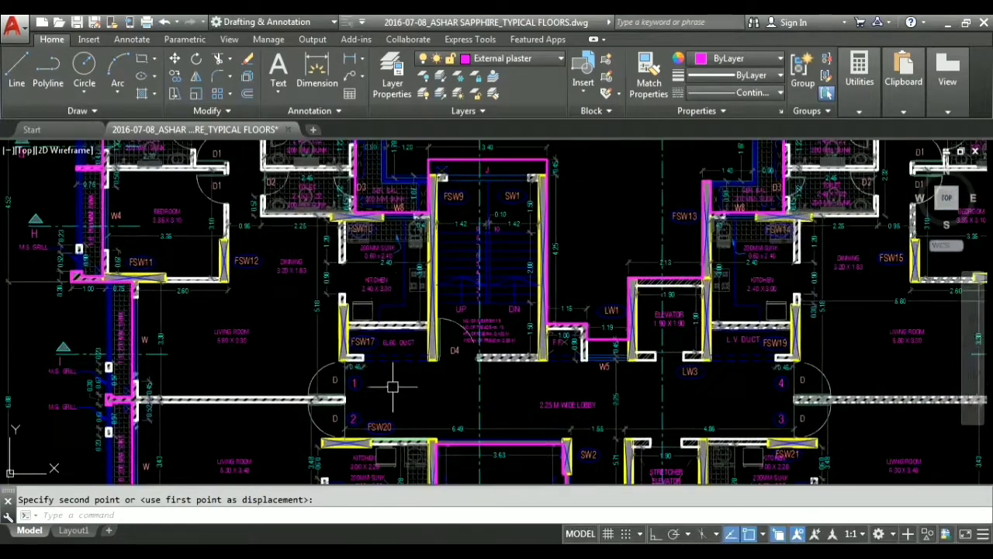
scroll(321, 264, "up", 5)
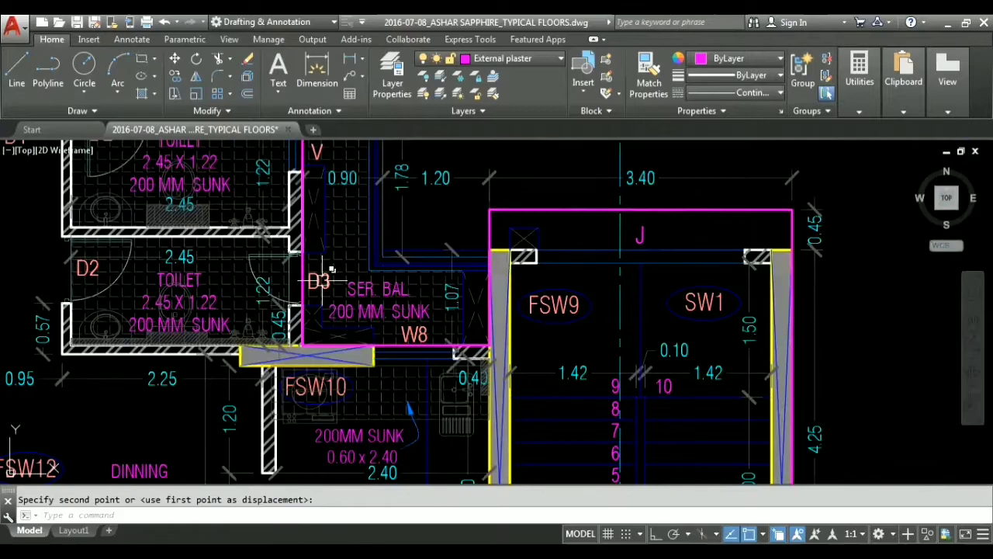
Step: Zoom and pan around the full typical floor plan beside the schedules
middle_click_drag(354, 222, 355, 324)
scroll(354, 324, "down", 2)
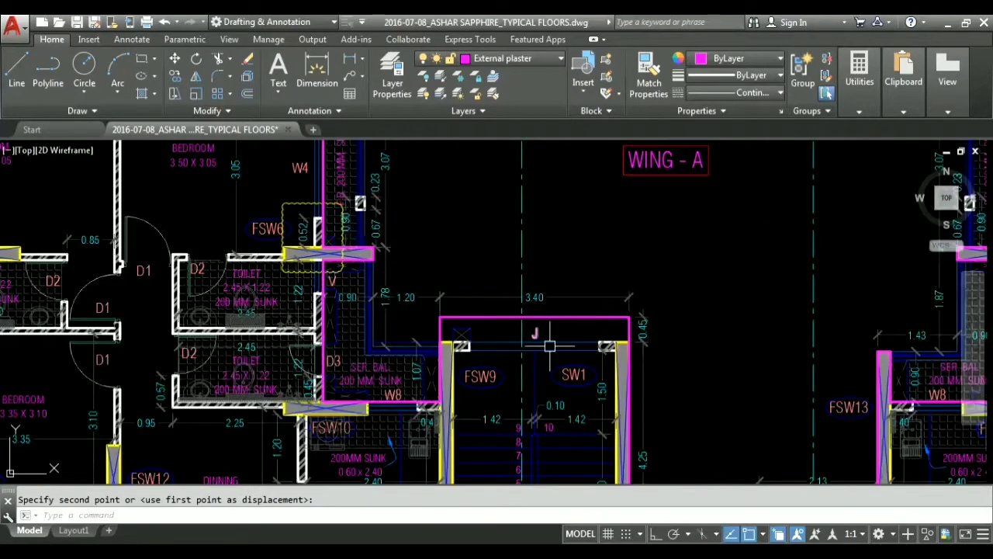
scroll(505, 310, "down", 4)
scroll(525, 406, "up", 3)
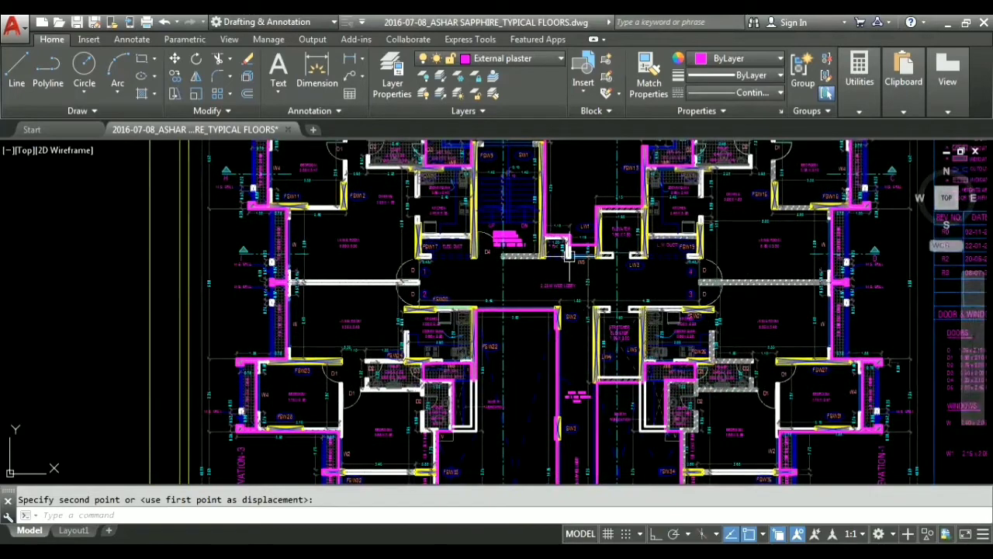
scroll(569, 266, "up", 3)
scroll(589, 290, "down", 6)
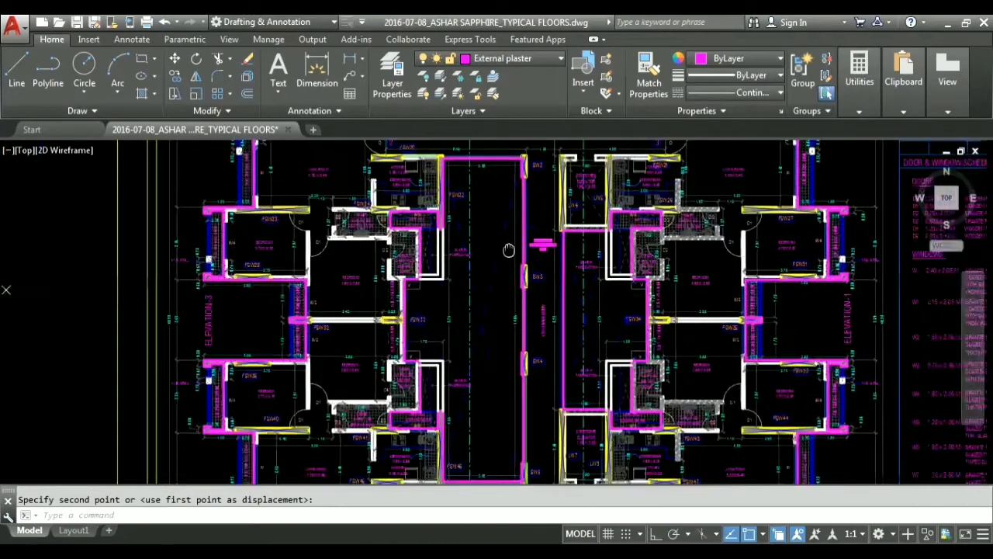
middle_click_drag(673, 311, 468, 302)
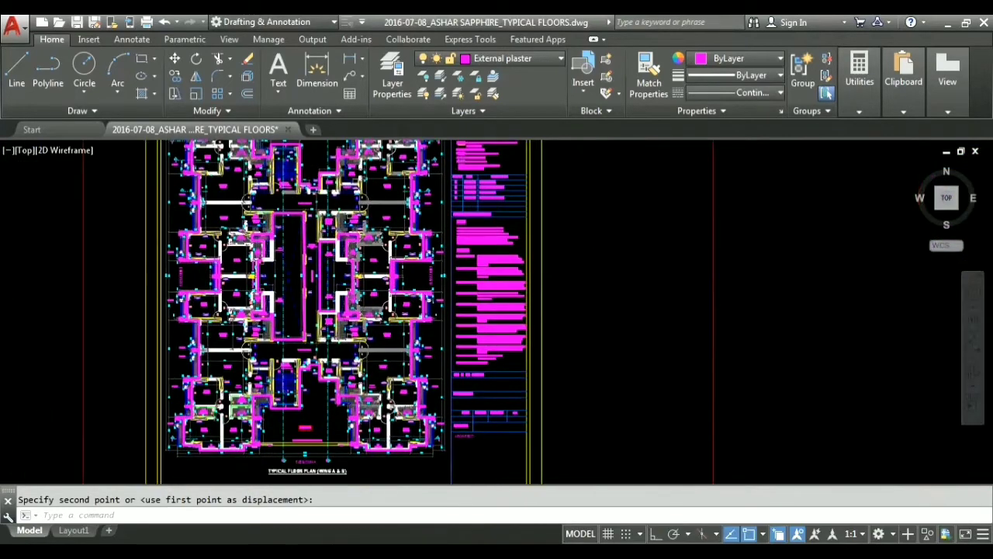
scroll(390, 187, "up", 5)
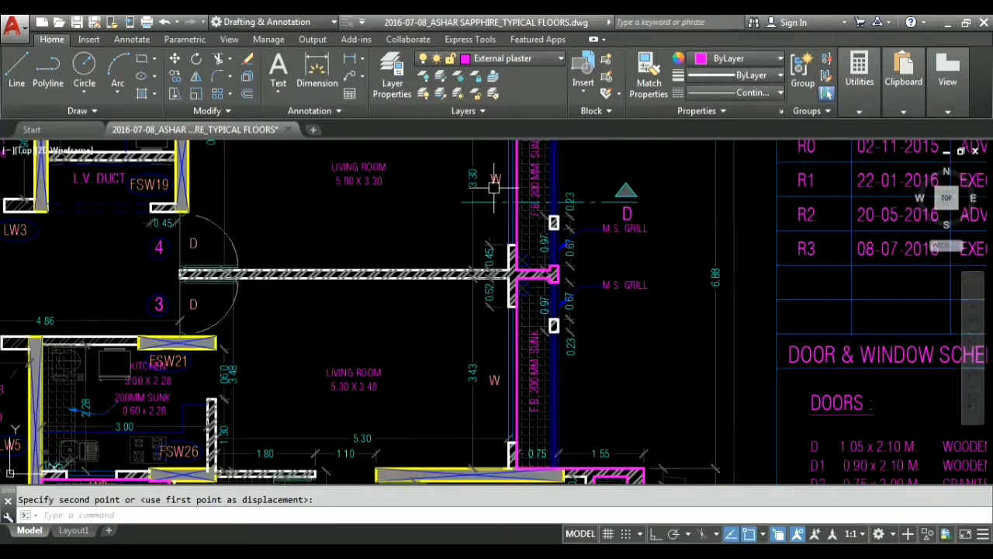
scroll(495, 188, "up", 2)
scroll(397, 240, "down", 7)
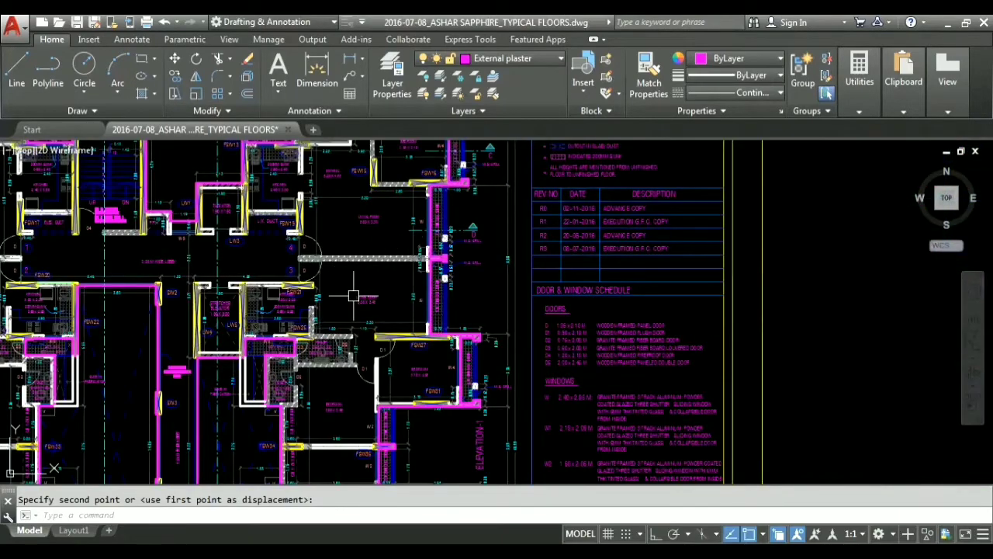
middle_click_drag(357, 297, 344, 344)
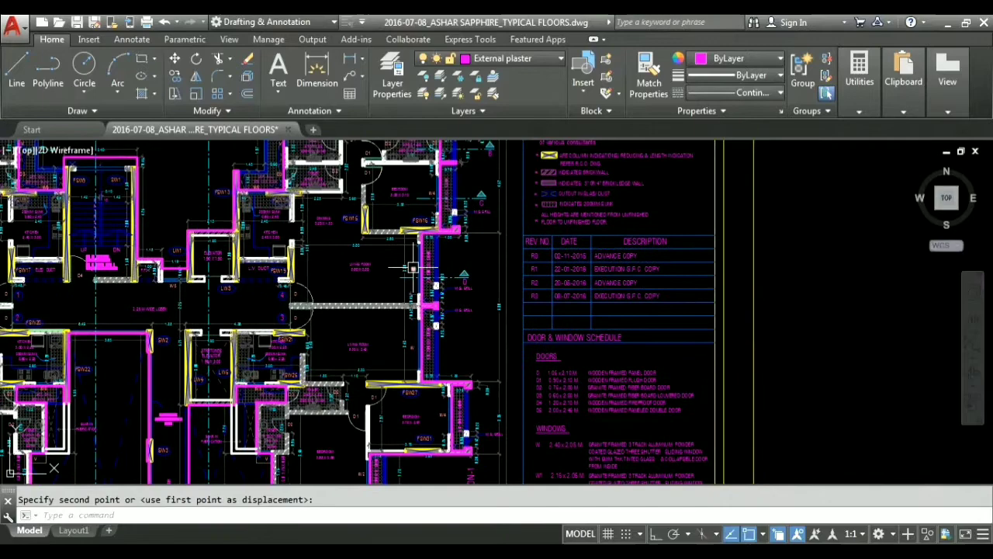
scroll(414, 266, "up", 5)
scroll(414, 266, "down", 5)
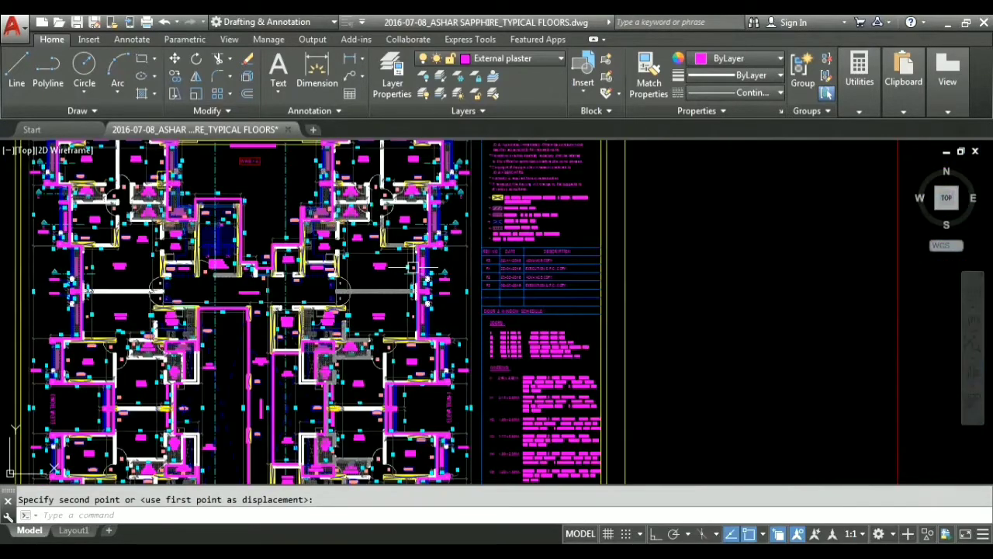
scroll(614, 279, "up", 1)
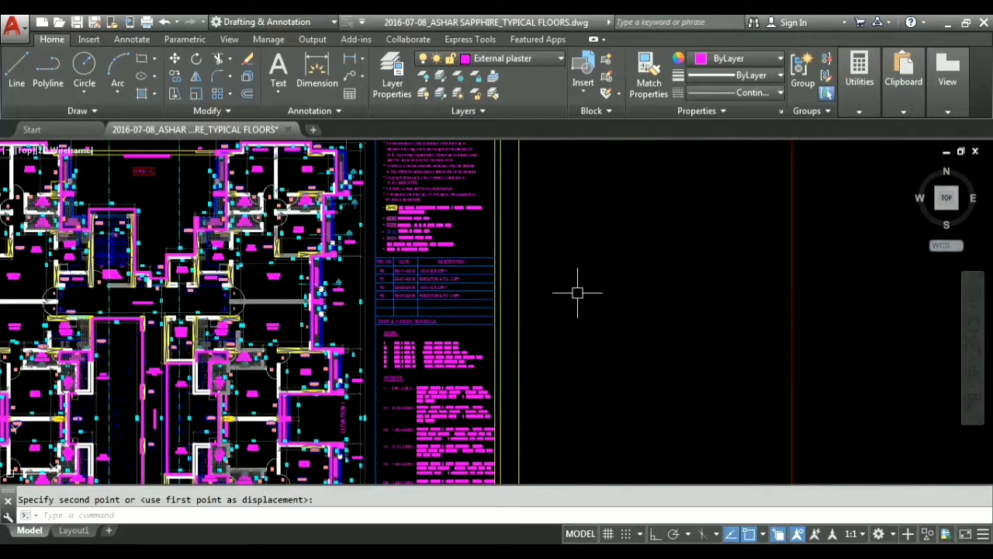
Step: Quick-select all MText objects whose Contents equal W4 across the drawing
type("coun")
key("Return")
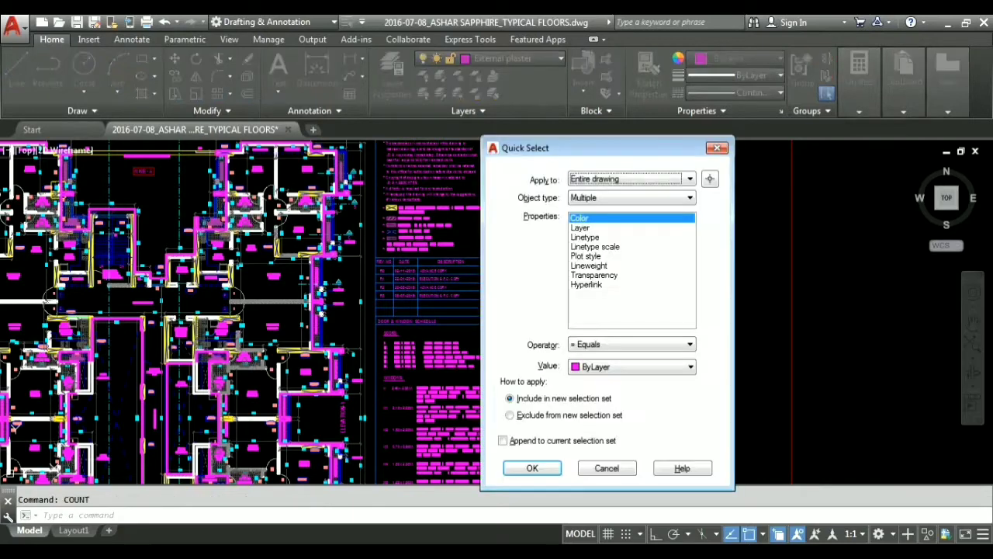
left_click(690, 197)
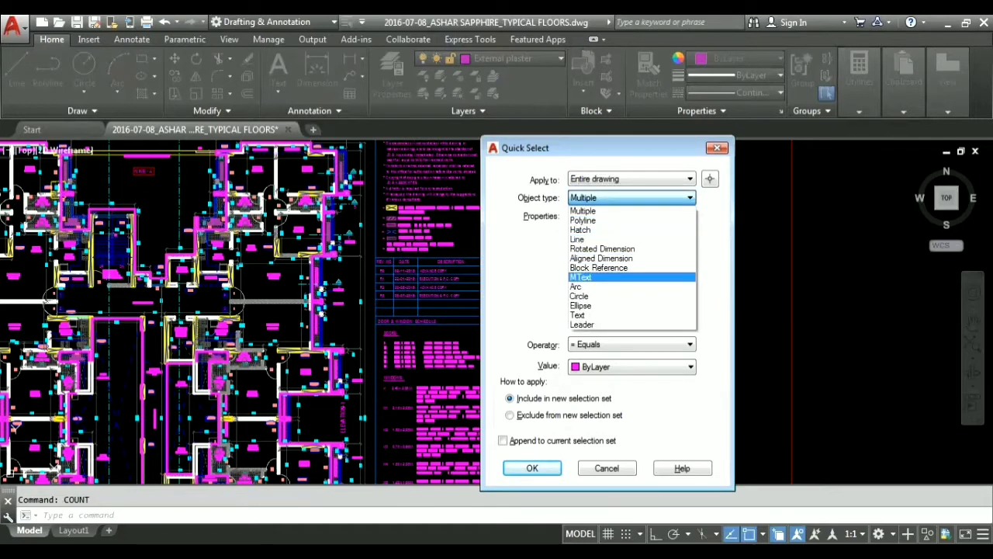
key("Return")
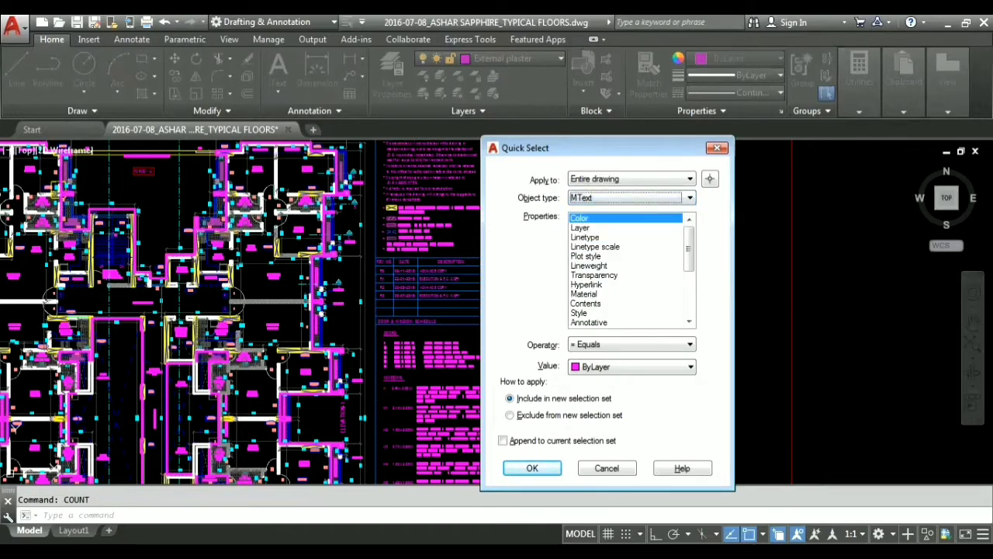
left_click(587, 304)
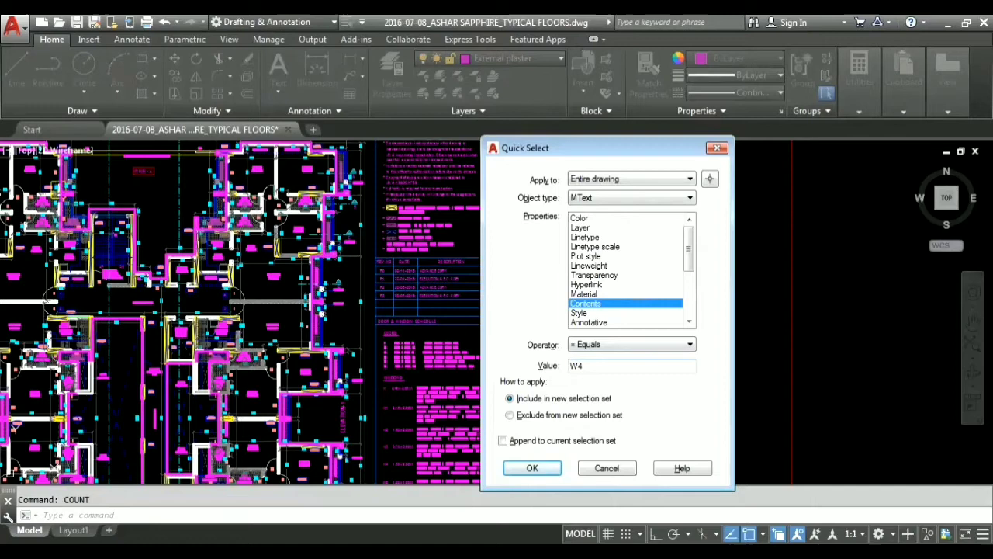
key("Return")
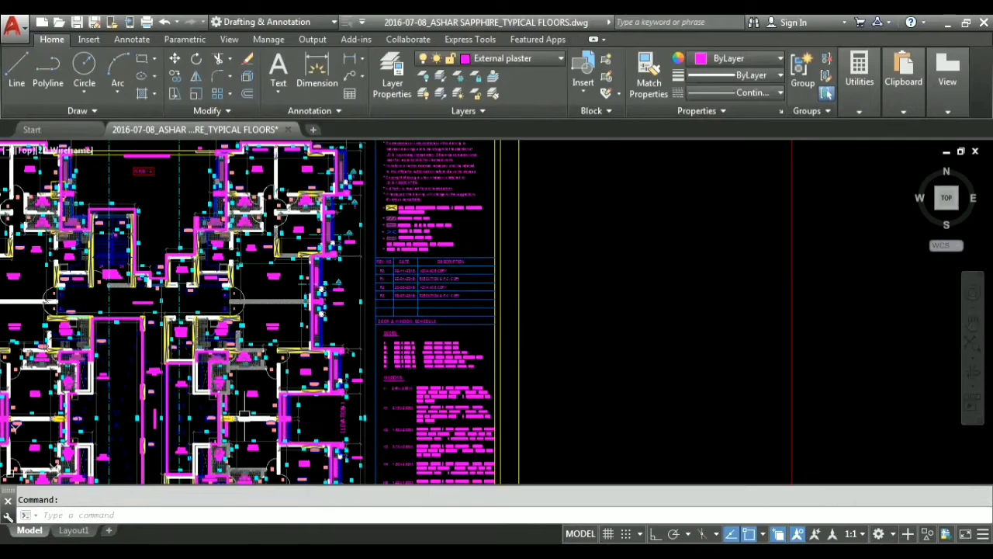
Step: Zoom in and select a W window tag in the living room, bringing up its options
scroll(341, 365, "down", 5)
scroll(341, 364, "up", 4)
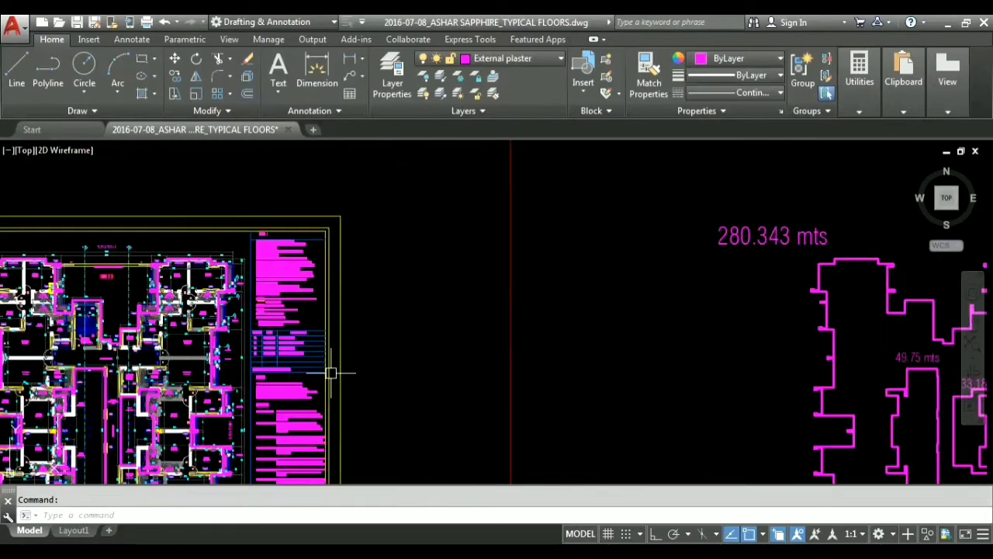
scroll(155, 344, "up", 8)
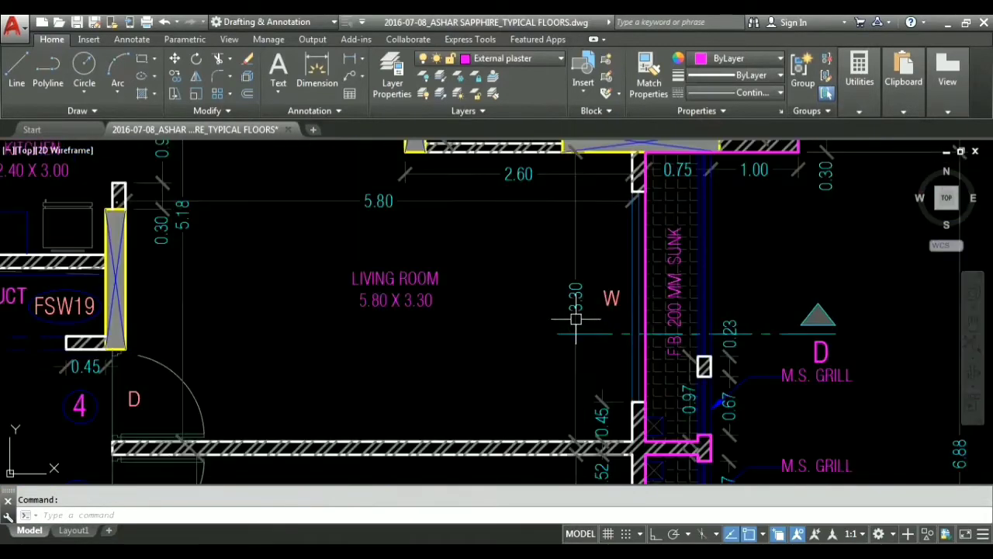
left_click(613, 299)
right_click(613, 298)
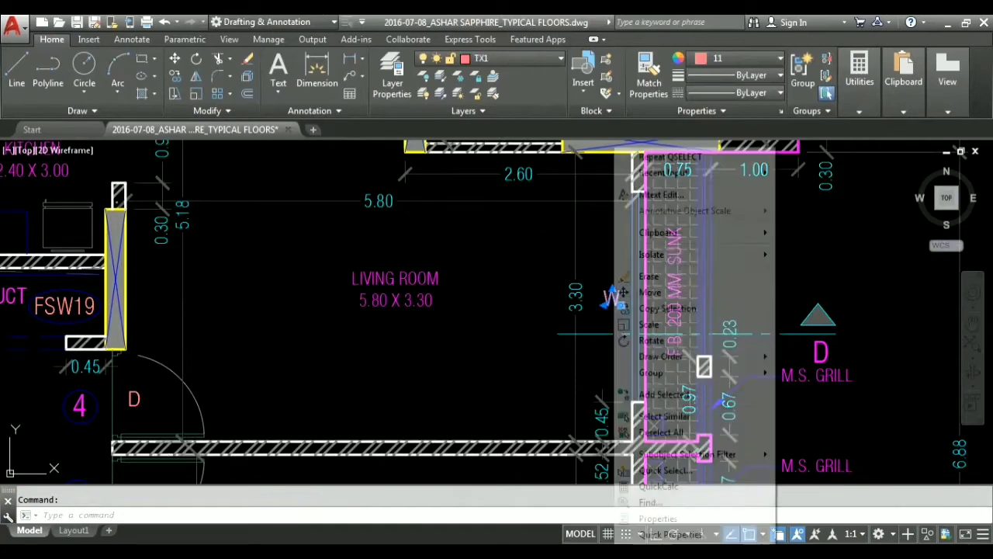
Step: Copy all similar door and window labels from the FSW4 wall corner to the matching corner of the magenta outline
left_click(664, 416)
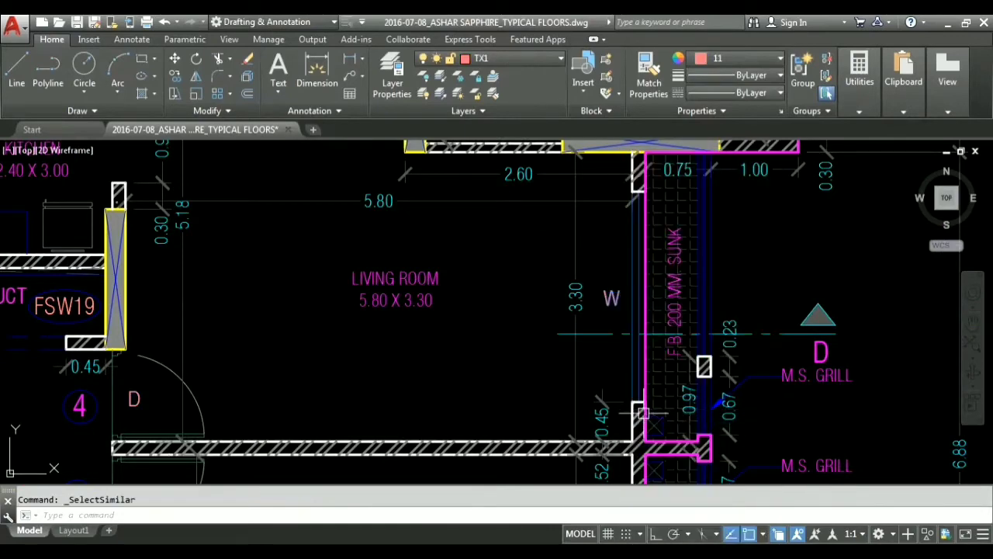
scroll(702, 362, "down", 8)
scroll(392, 381, "down", 4)
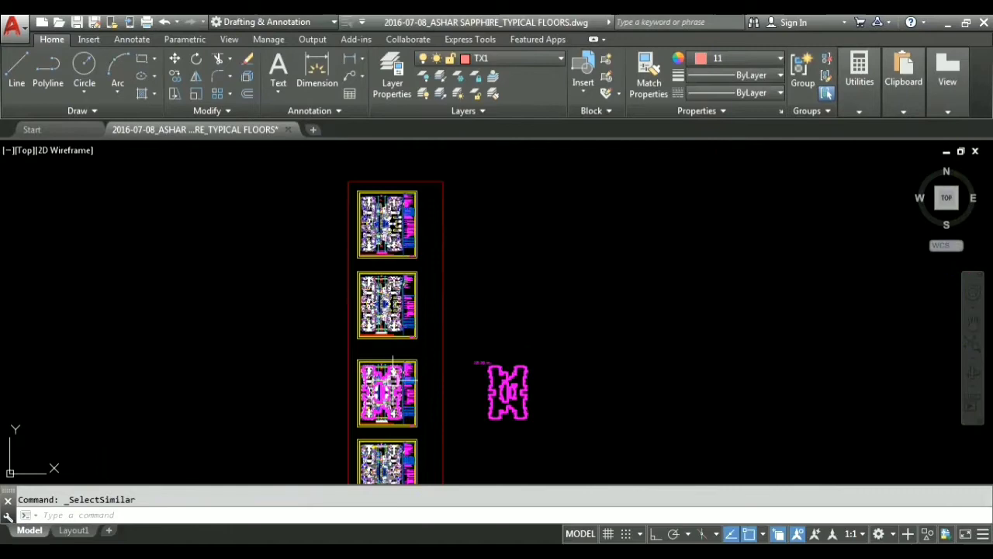
scroll(393, 362, "up", 10)
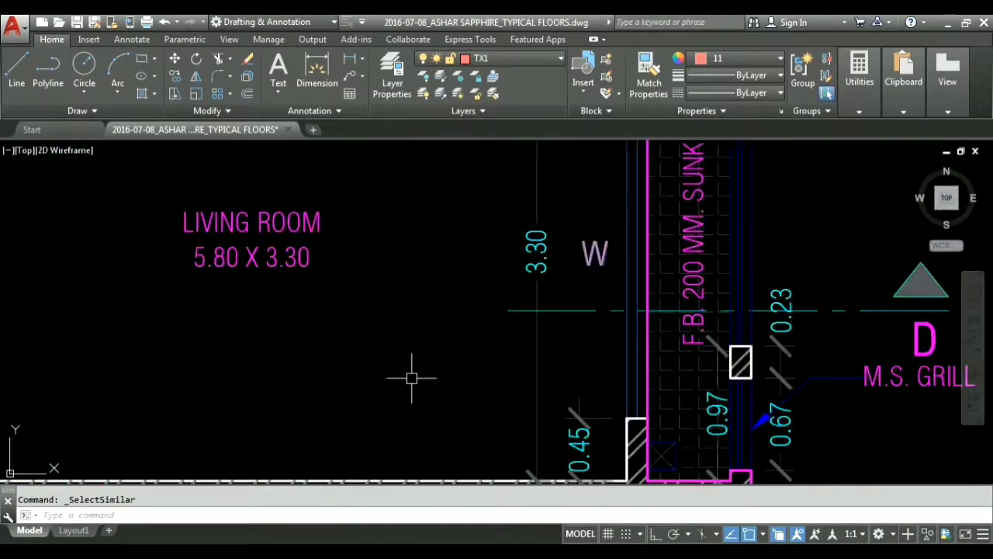
type("c")
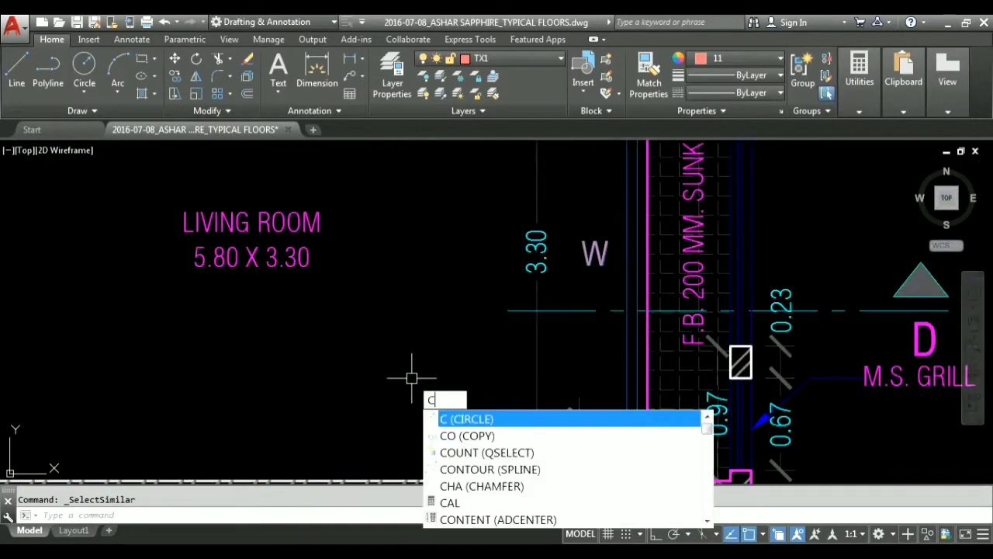
type("o")
key("Return")
scroll(415, 334, "down", 6)
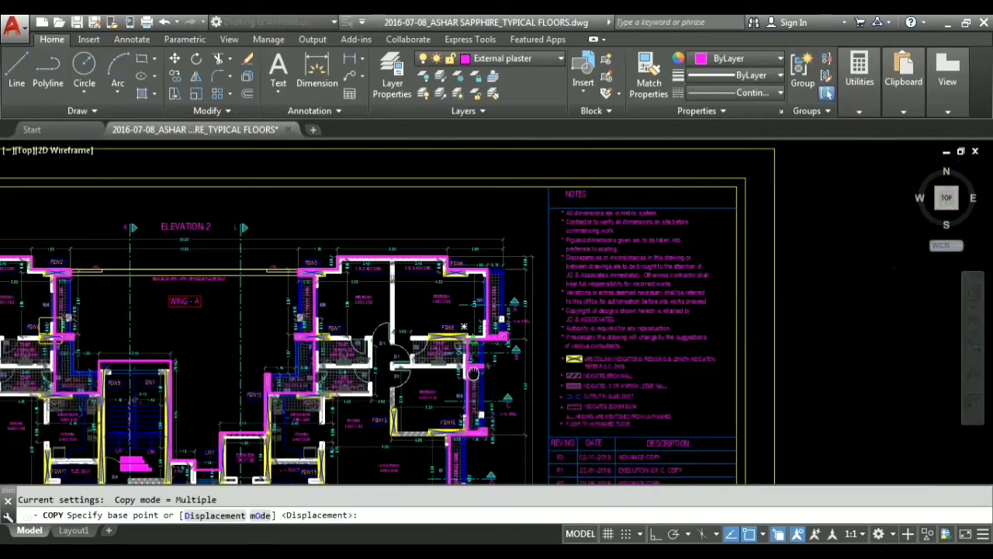
scroll(465, 349, "up", 5)
scroll(478, 351, "down", 2)
scroll(505, 308, "up", 7)
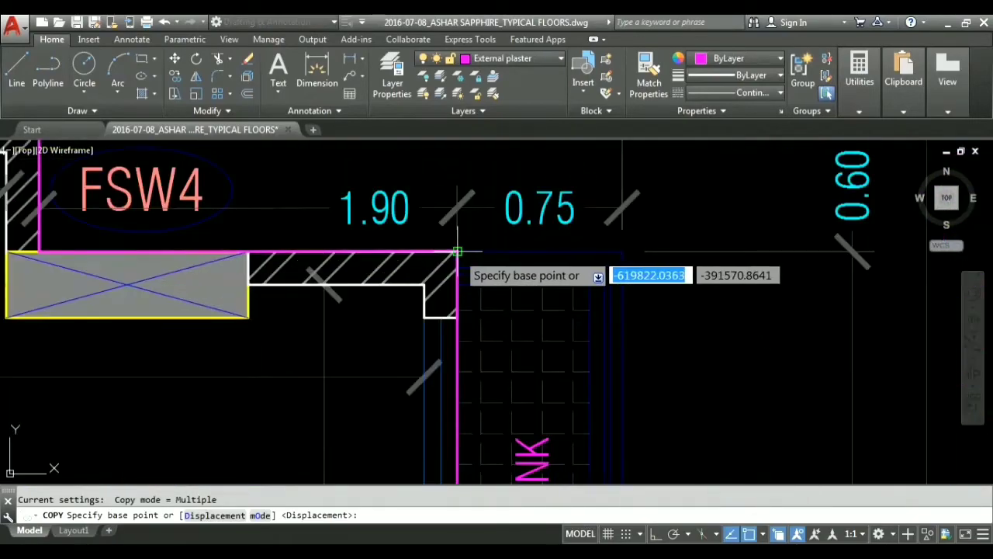
left_click(458, 250)
scroll(464, 252, "down", 8)
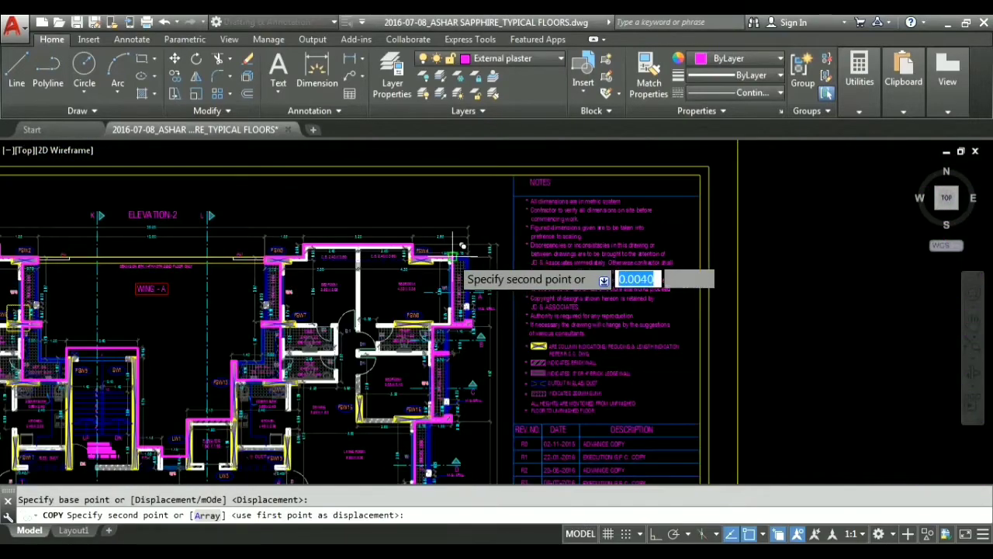
middle_click_drag(732, 295, 277, 310)
scroll(487, 268, "up", 6)
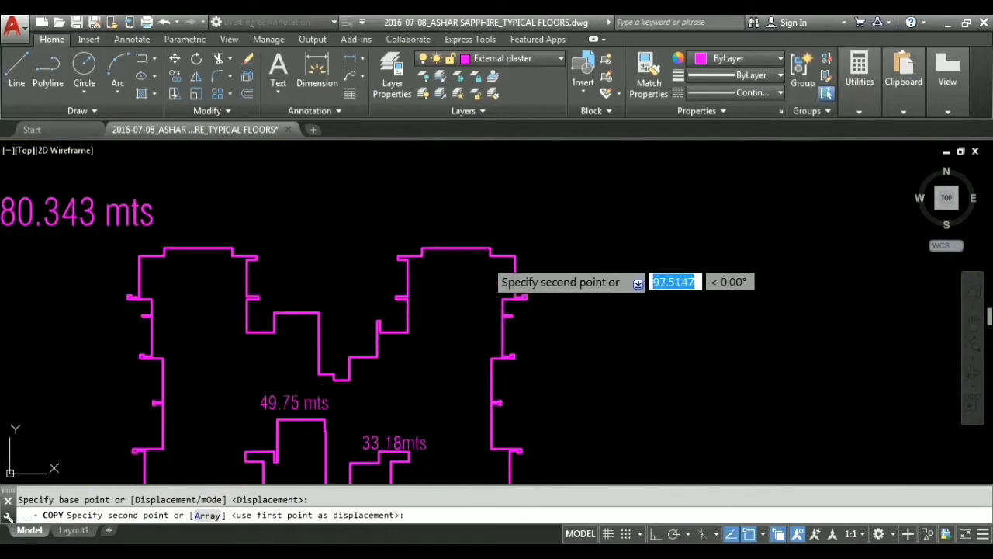
left_click(557, 250)
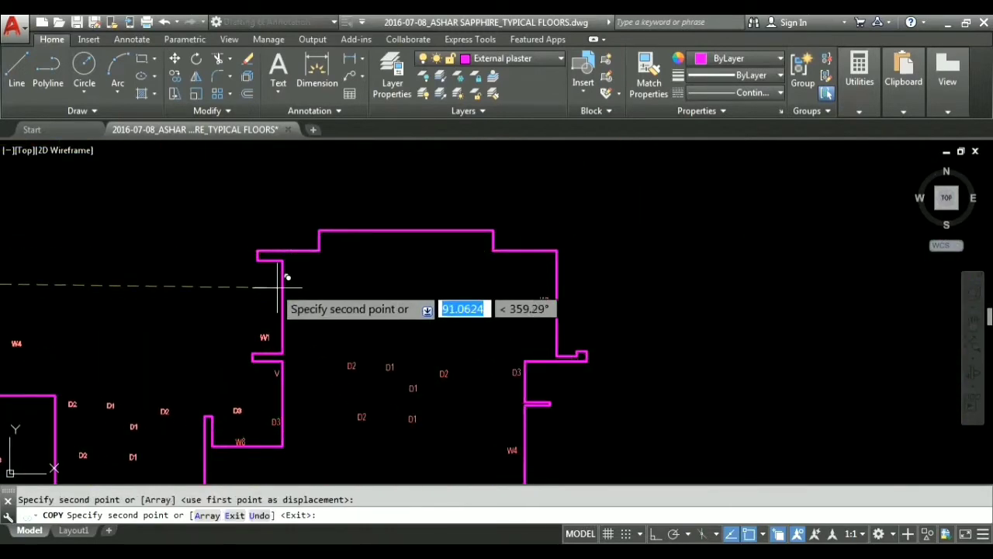
key("Escape")
Step: Erase the stray label copies using two crossing windows around and below the outline
scroll(319, 349, "down", 3)
scroll(319, 348, "down", 8)
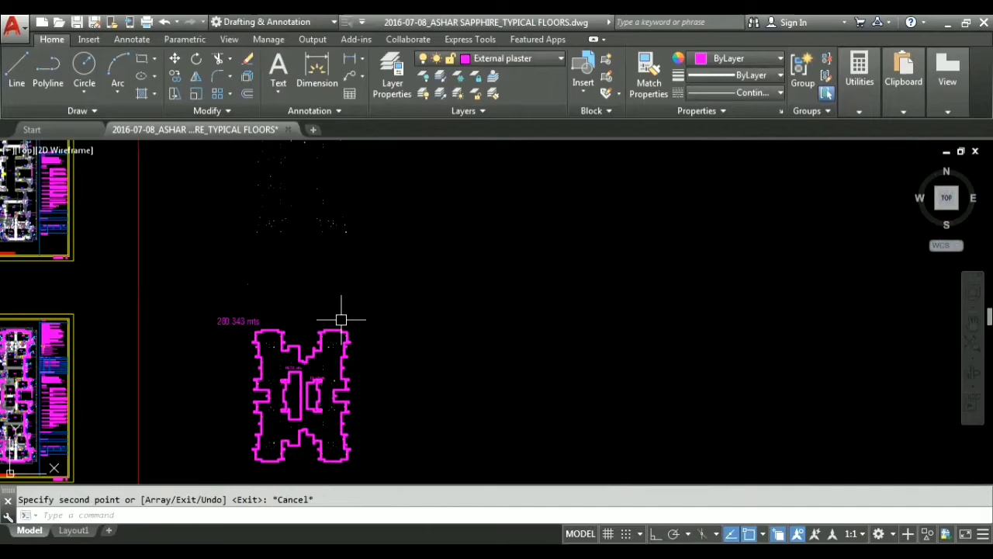
middle_click_drag(355, 284, 381, 381)
left_click(403, 371)
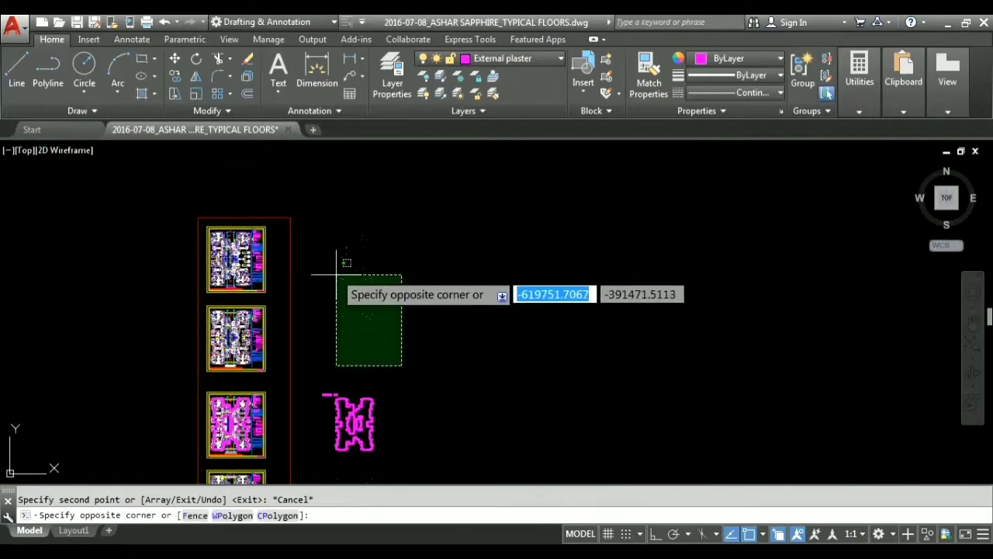
left_click(326, 215)
key("Delete")
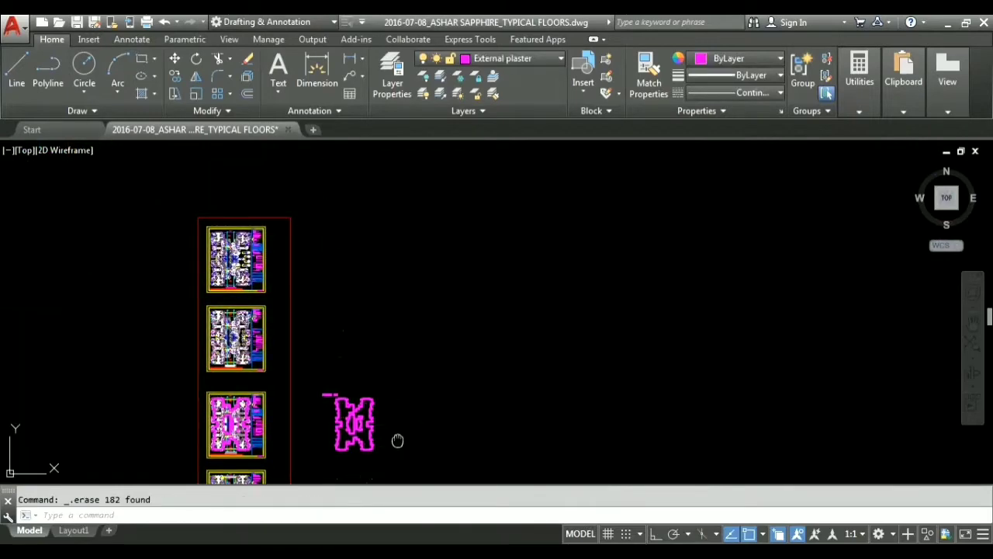
middle_click_drag(396, 431, 412, 344)
left_click(411, 359)
left_click(334, 310)
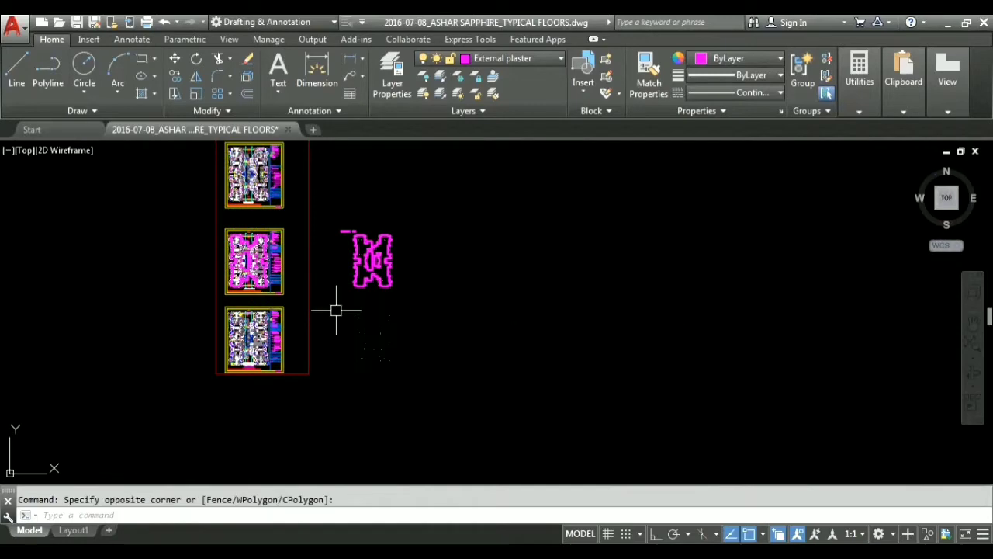
key("Delete")
scroll(371, 225, "up", 6)
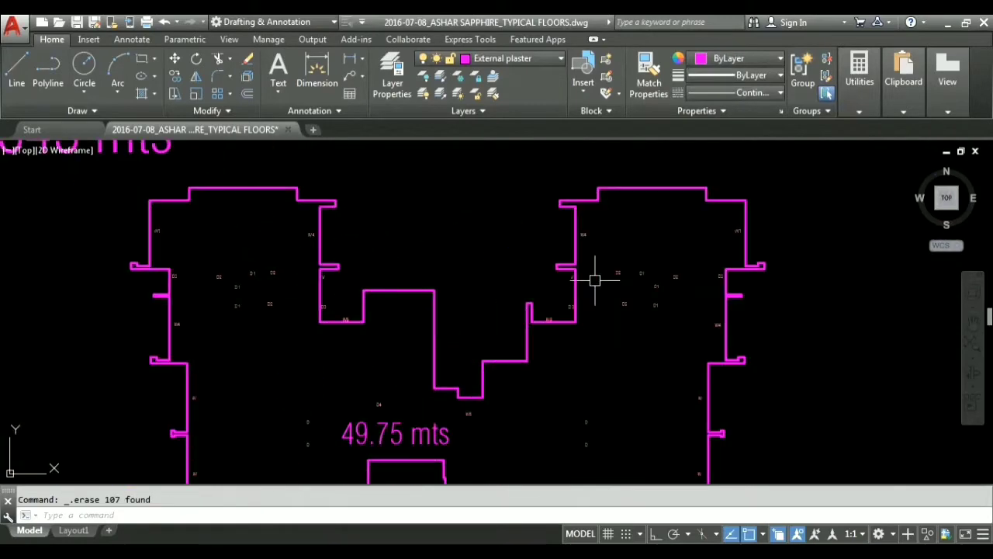
scroll(381, 310, "down", 4)
scroll(496, 306, "up", 8)
middle_click_drag(559, 311, 383, 244)
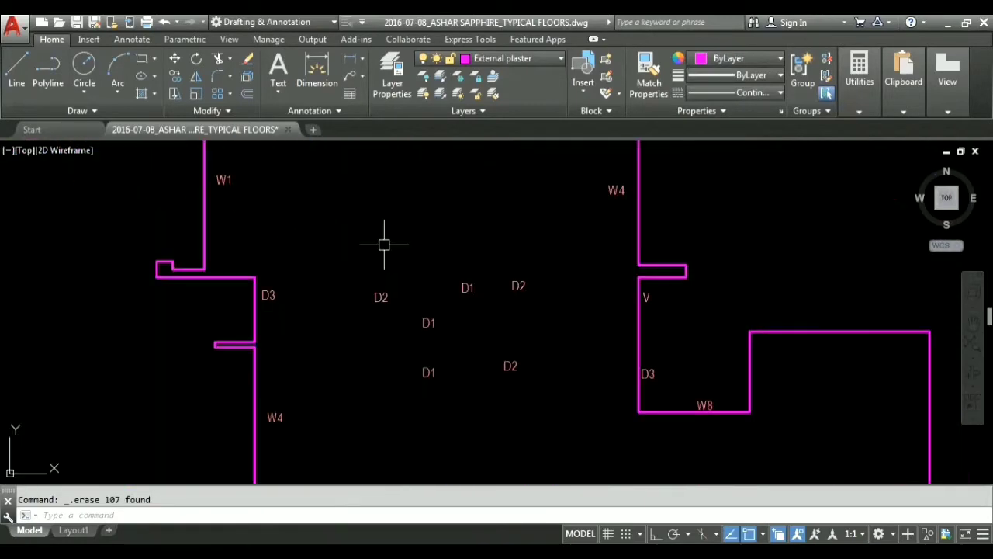
scroll(422, 306, "down", 2)
left_click(266, 197)
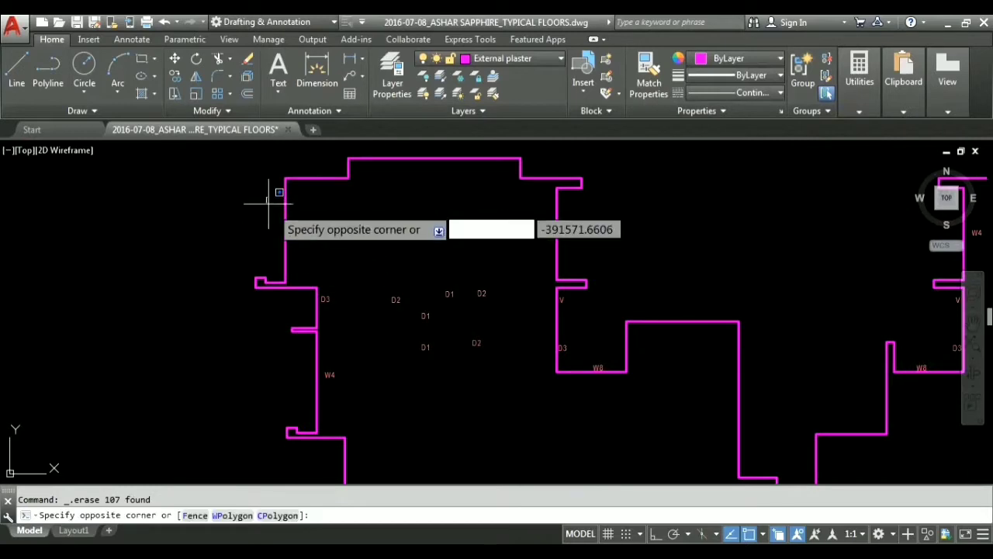
scroll(614, 347, "down", 3)
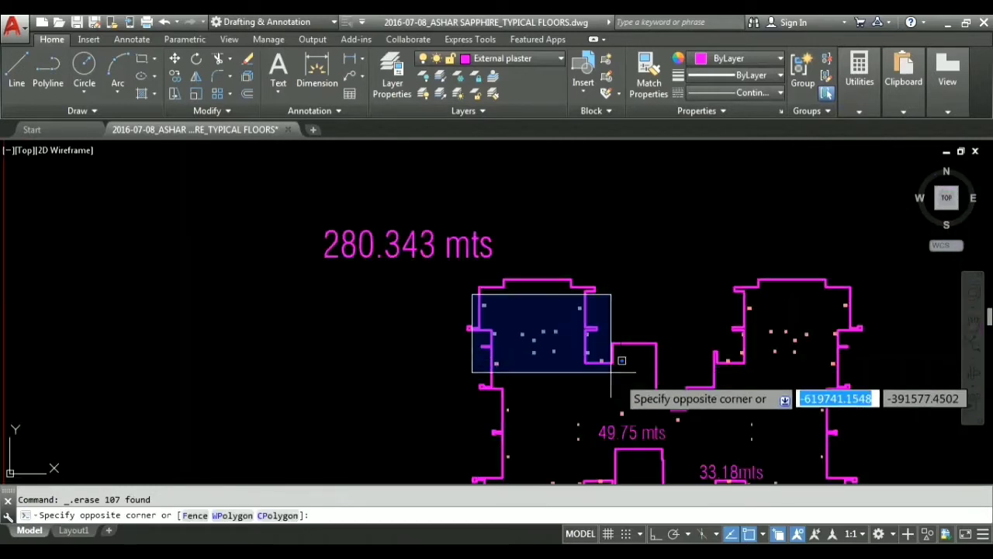
scroll(778, 370, "up", 2)
mouse_move(778, 370)
middle_mouse_down()
mouse_move(779, 396)
mouse_move(781, 334)
mouse_move(838, 355)
mouse_move(798, 334)
middle_mouse_up()
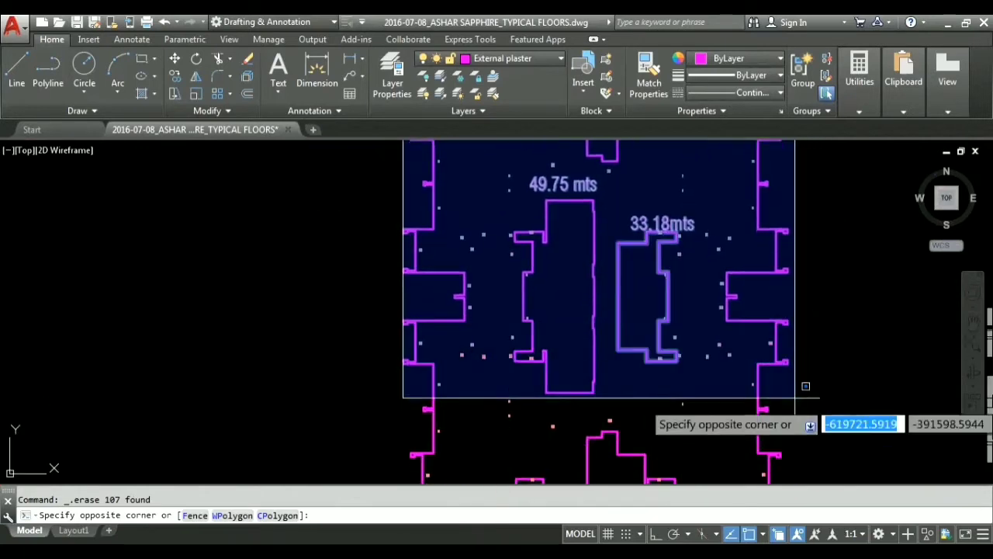
middle_click_drag(796, 409, 776, 323)
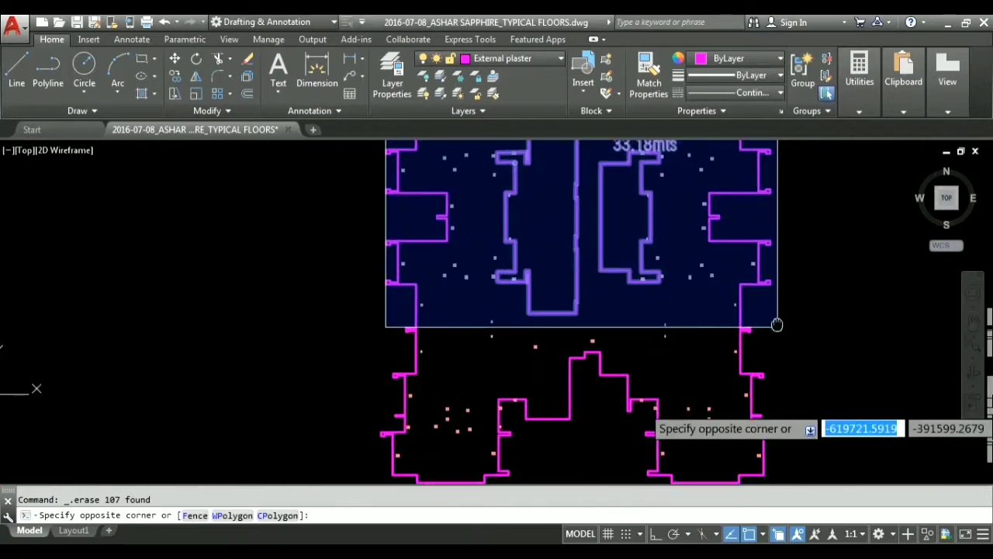
left_click(781, 454)
mouse_move(627, 326)
middle_mouse_down()
mouse_move(676, 368)
mouse_move(614, 437)
middle_mouse_up()
mouse_move(580, 340)
middle_mouse_down()
mouse_move(590, 365)
mouse_move(566, 372)
middle_mouse_up()
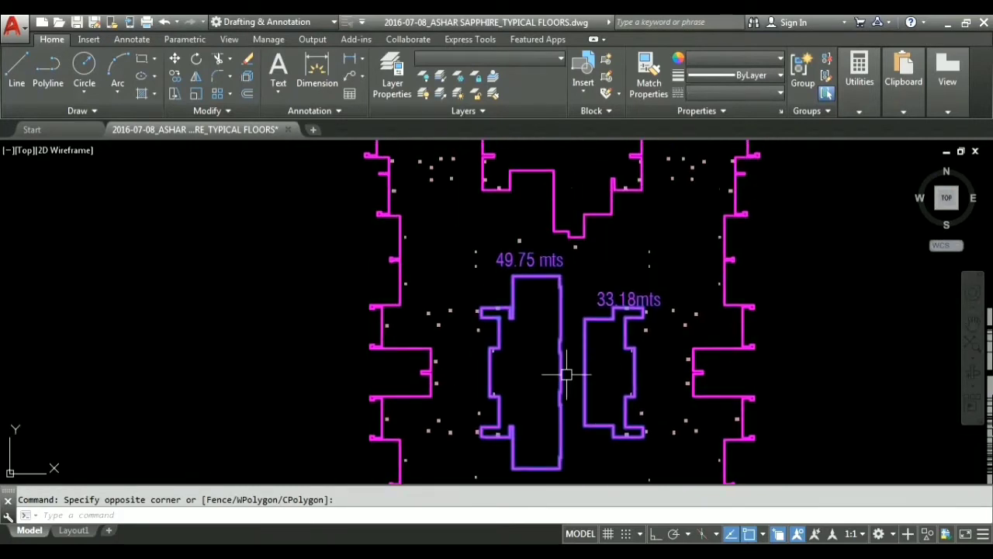
left_click(548, 260)
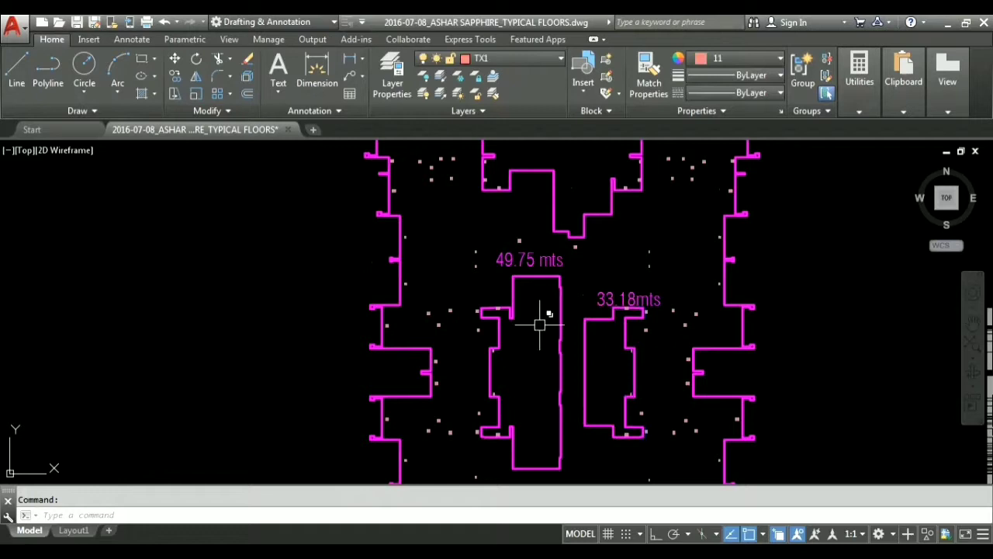
scroll(538, 319, "down", 2)
scroll(517, 290, "up", 5)
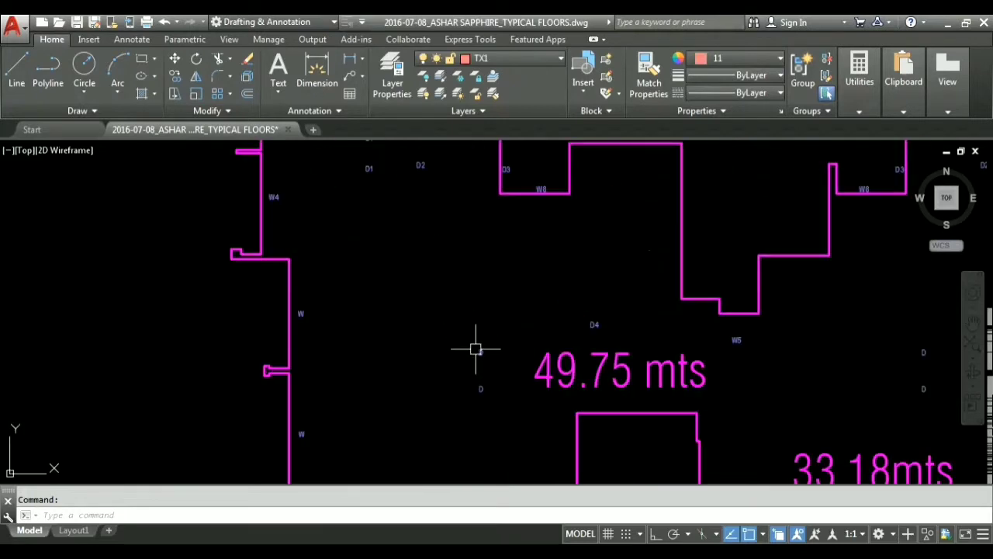
scroll(475, 347, "up", 2)
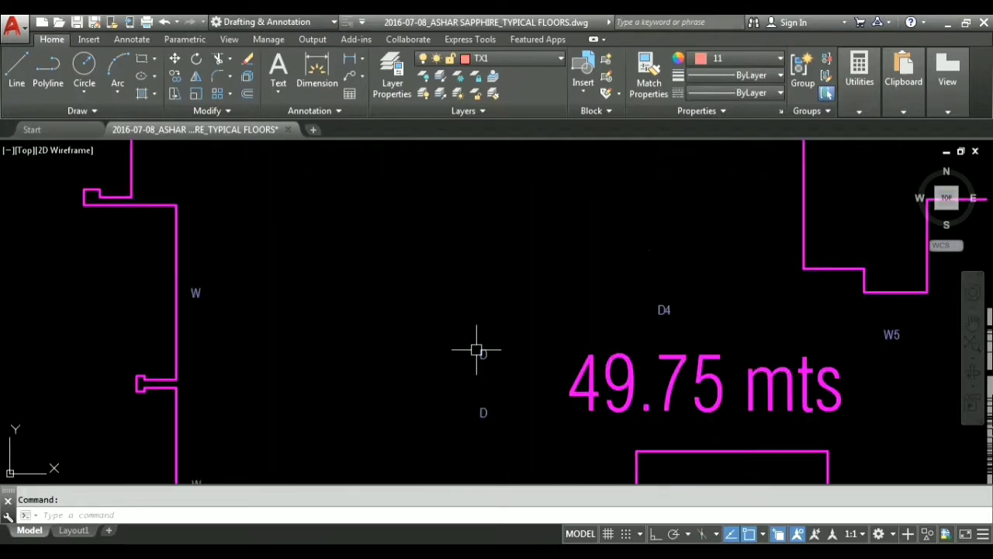
type("x")
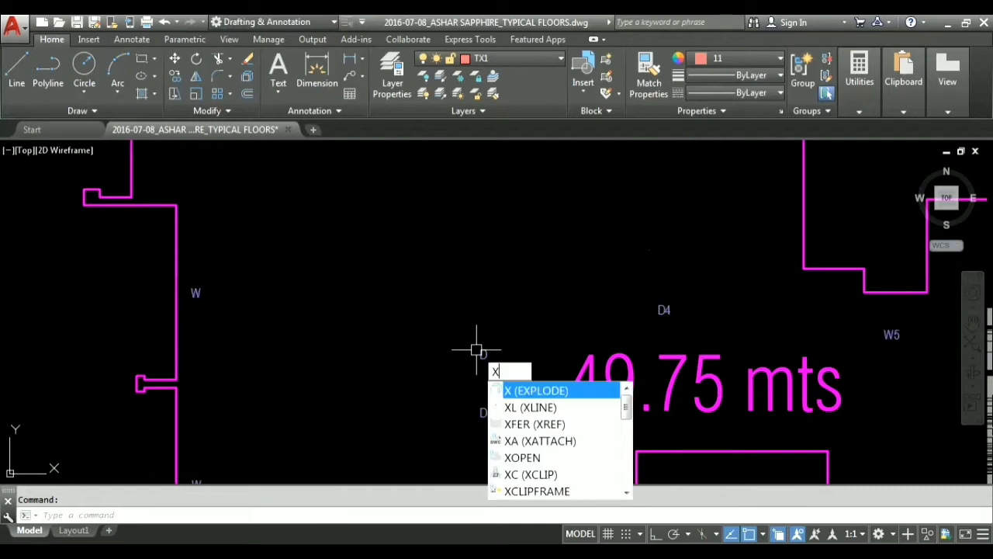
key("Return")
left_click(479, 353)
key("Return")
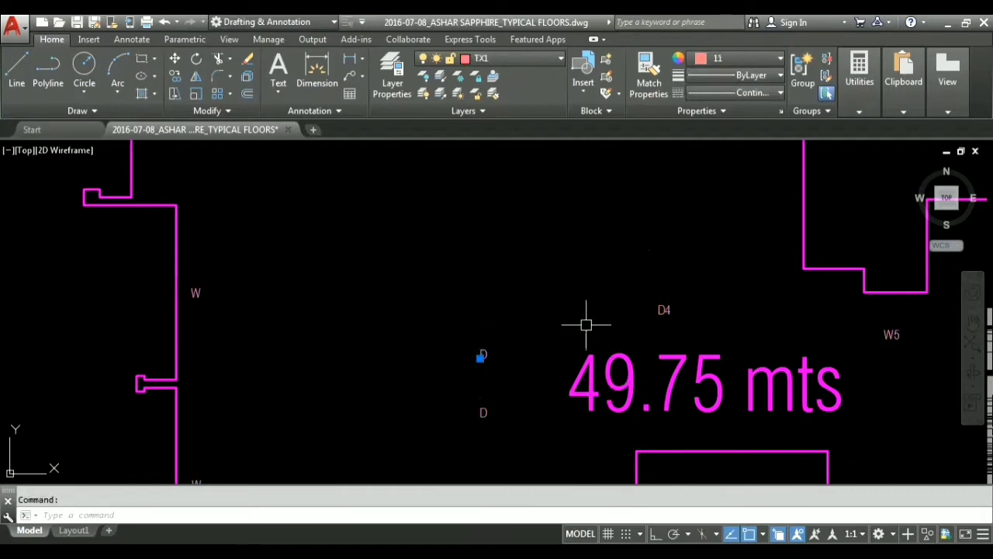
left_click(659, 310)
left_click(195, 294)
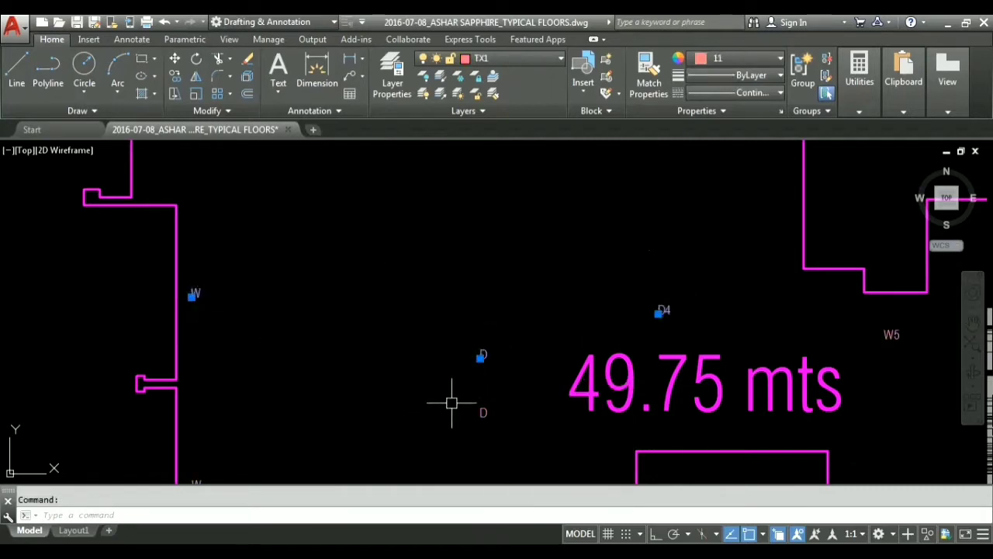
key("Escape")
scroll(418, 371, "down", 5)
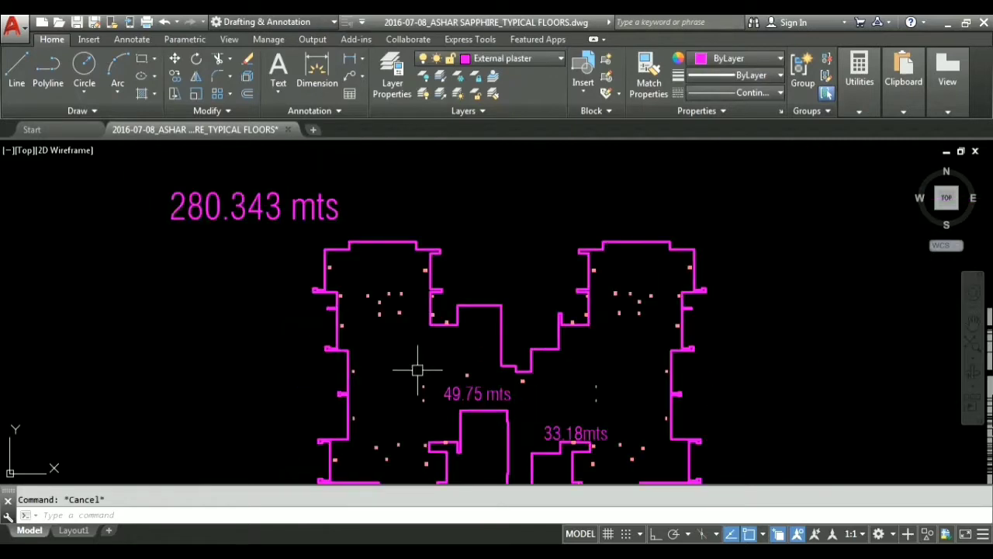
scroll(417, 370, "down", 2)
middle_click_drag(535, 388, 421, 342)
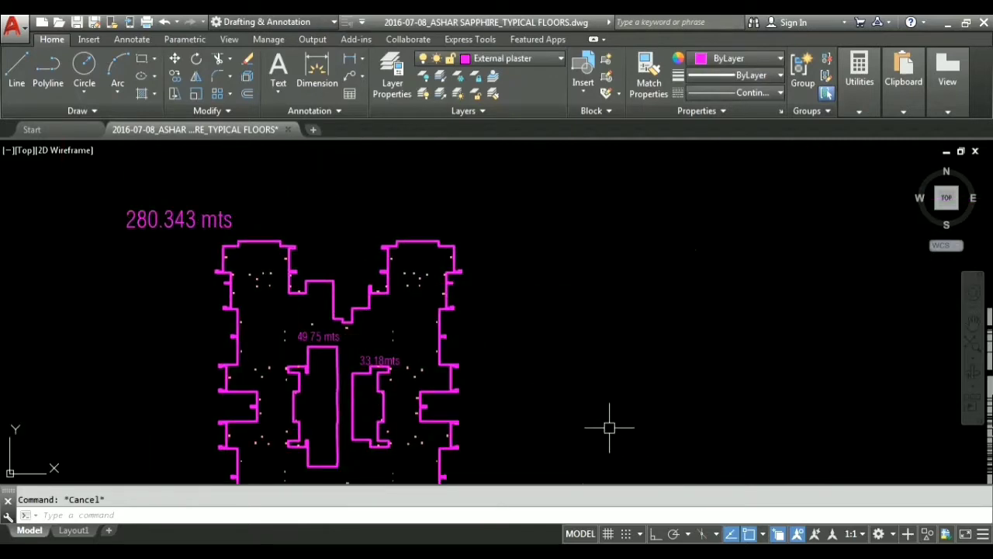
Step: Use Quick Select (QSEL) to pick all Text objects whose contents read W, finding 8 labels
type("qselect")
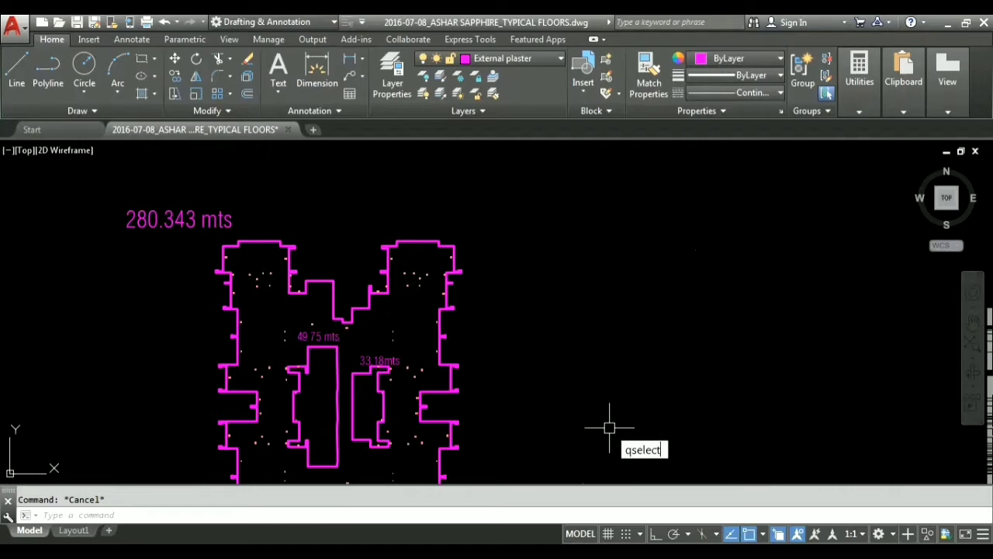
key("Return")
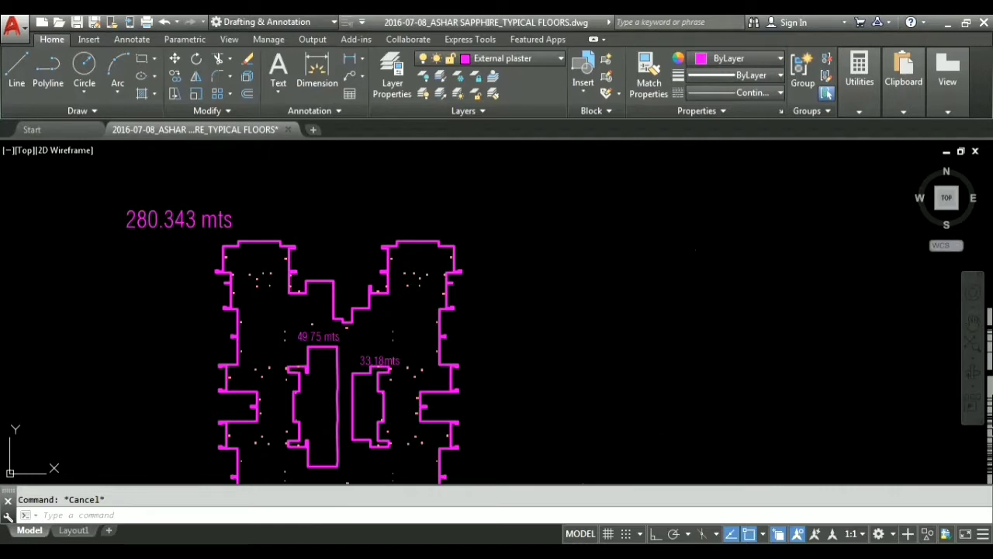
left_click(631, 197)
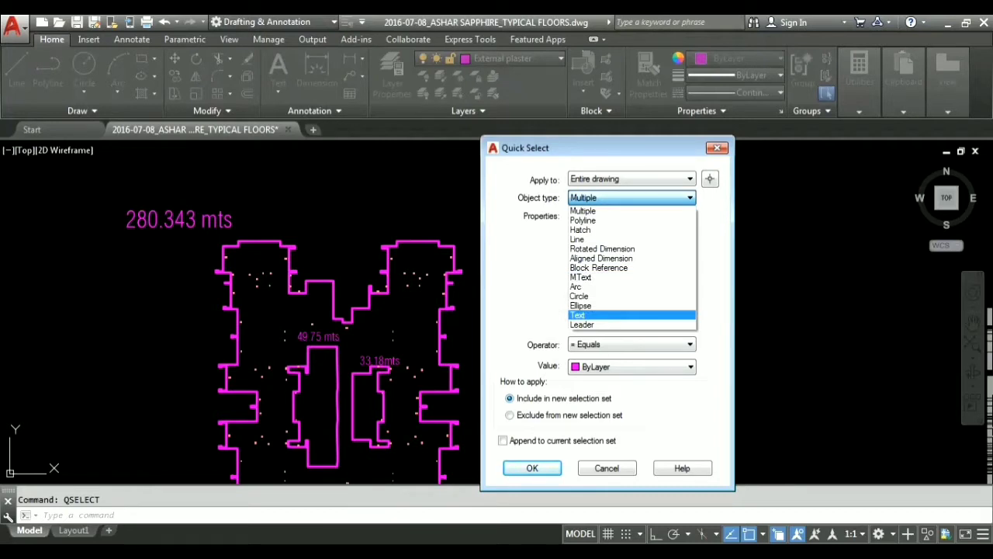
key("Return")
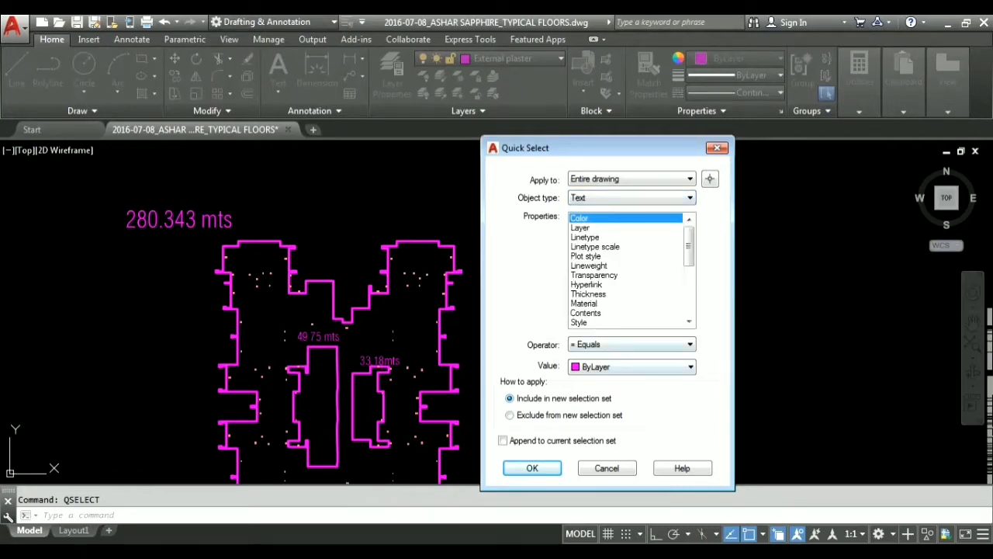
left_click(586, 313)
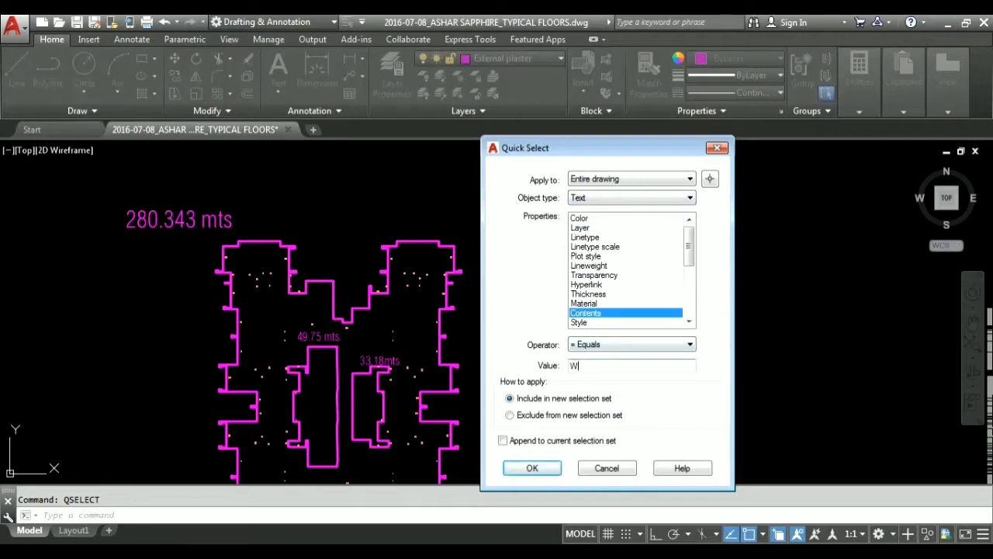
left_click(532, 468)
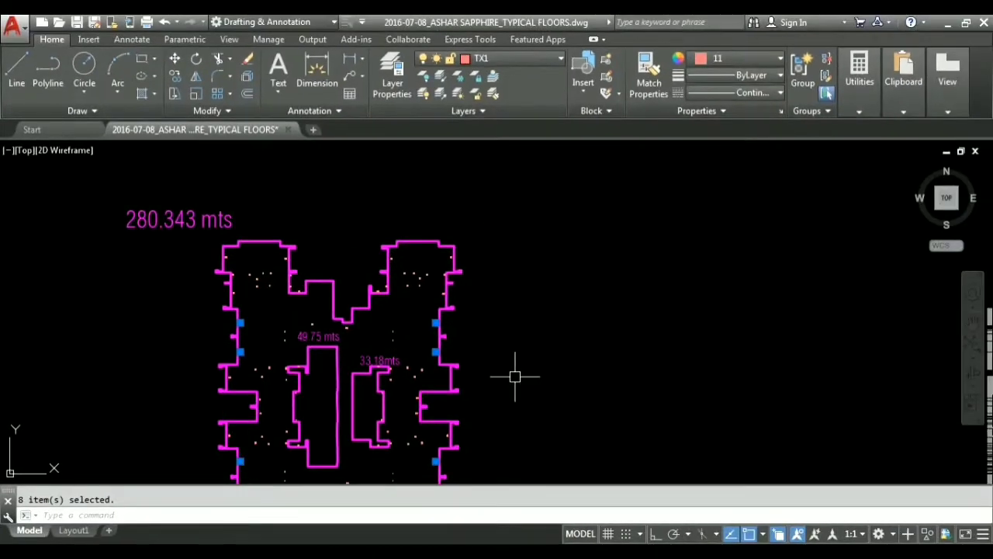
middle_click_drag(515, 376, 524, 294)
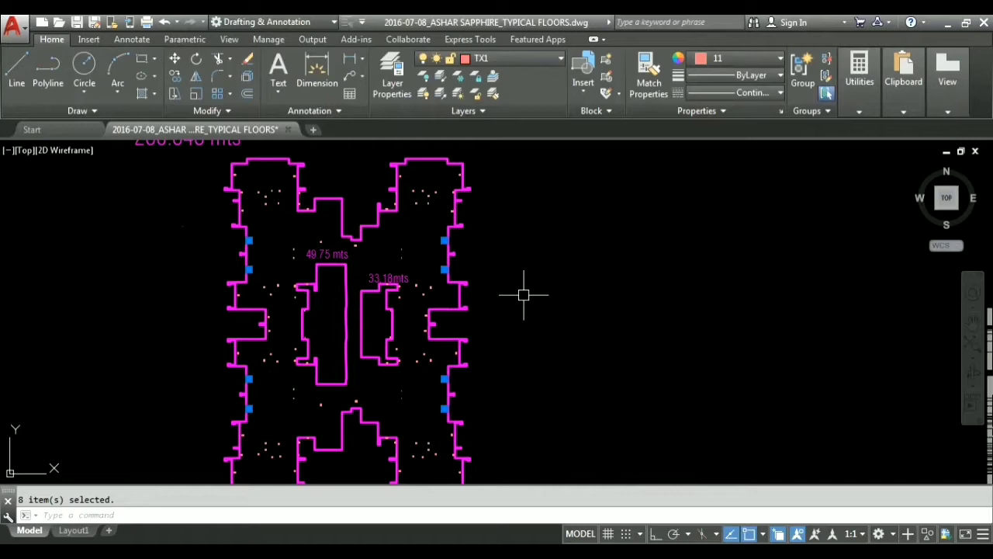
Step: Quick Select all Text objects whose contents read W1, finding 4 labels
key("Escape")
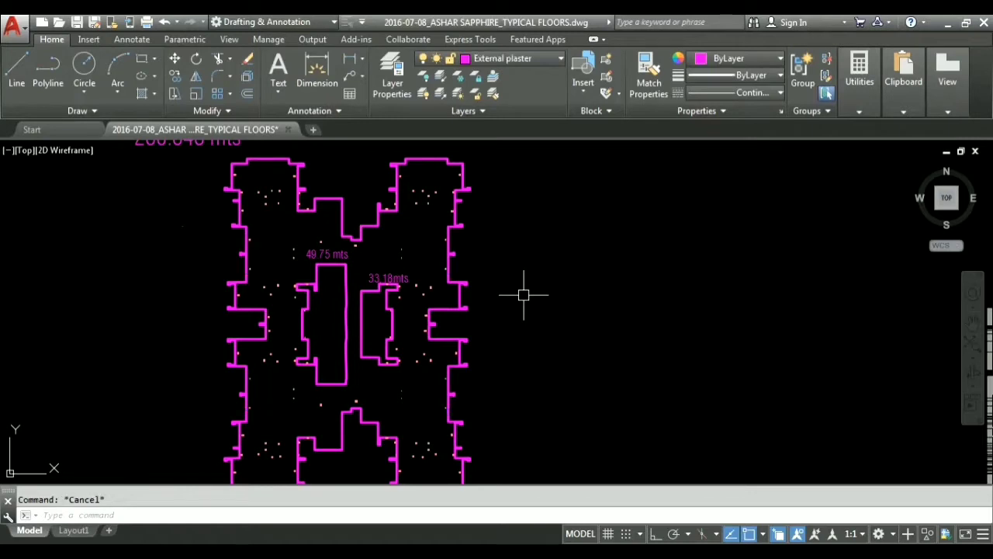
type("qselect")
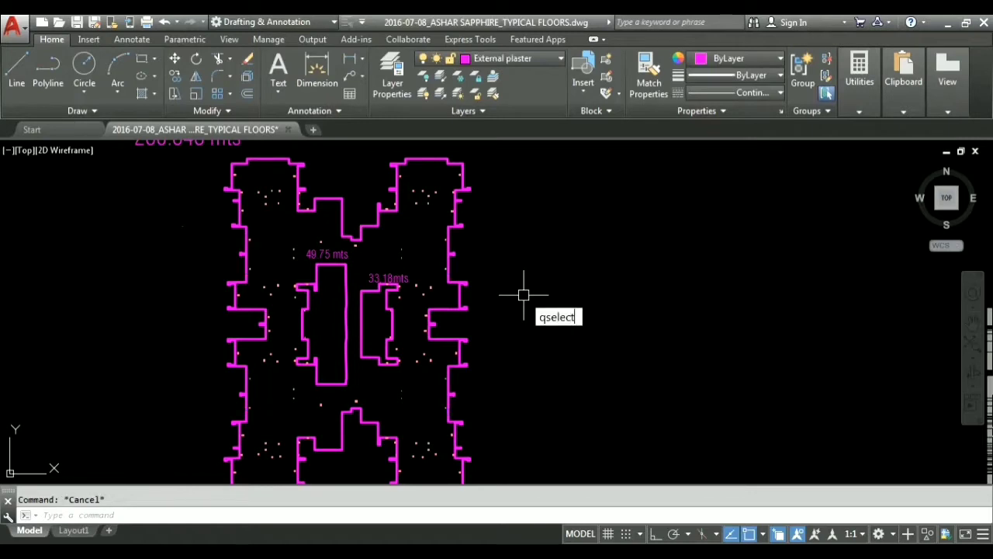
key("Return")
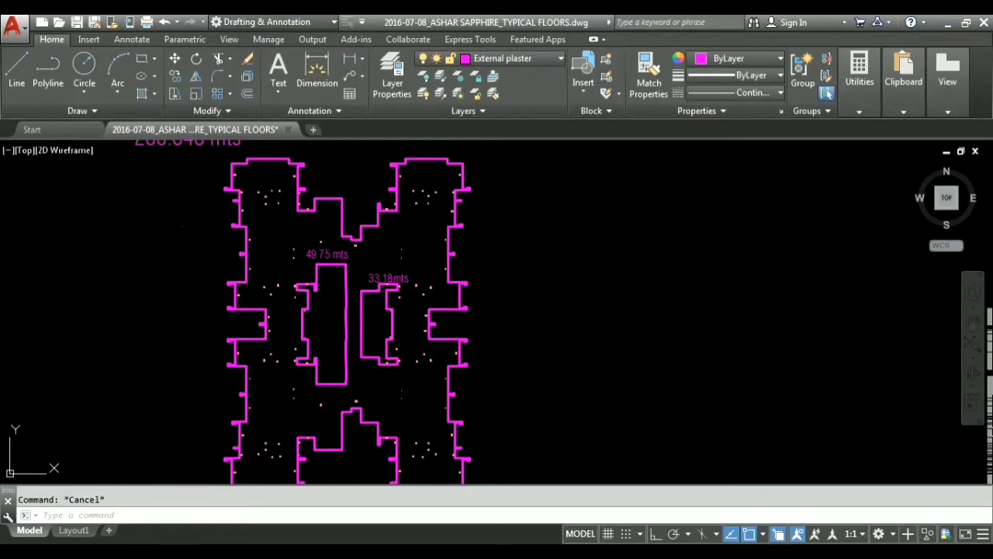
left_click(690, 197)
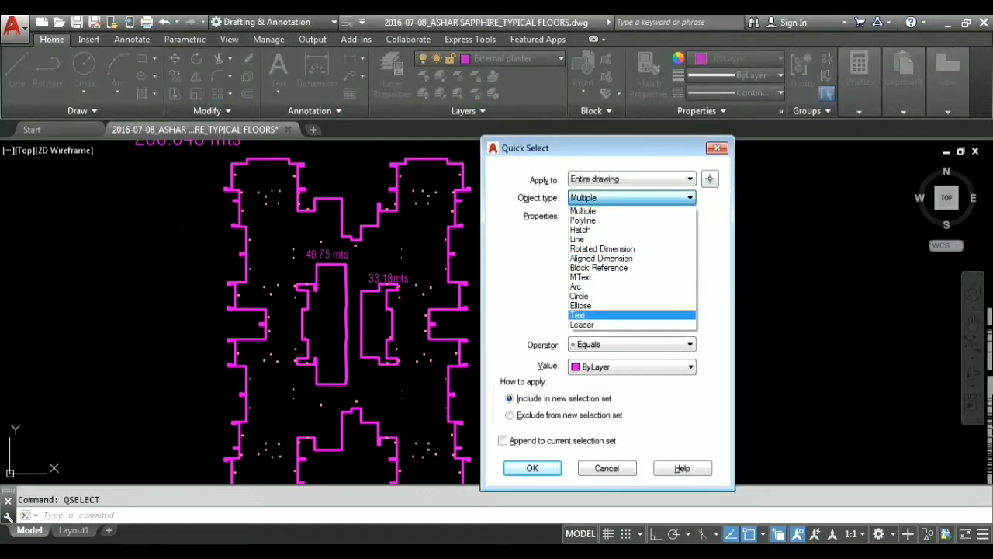
left_click(590, 315)
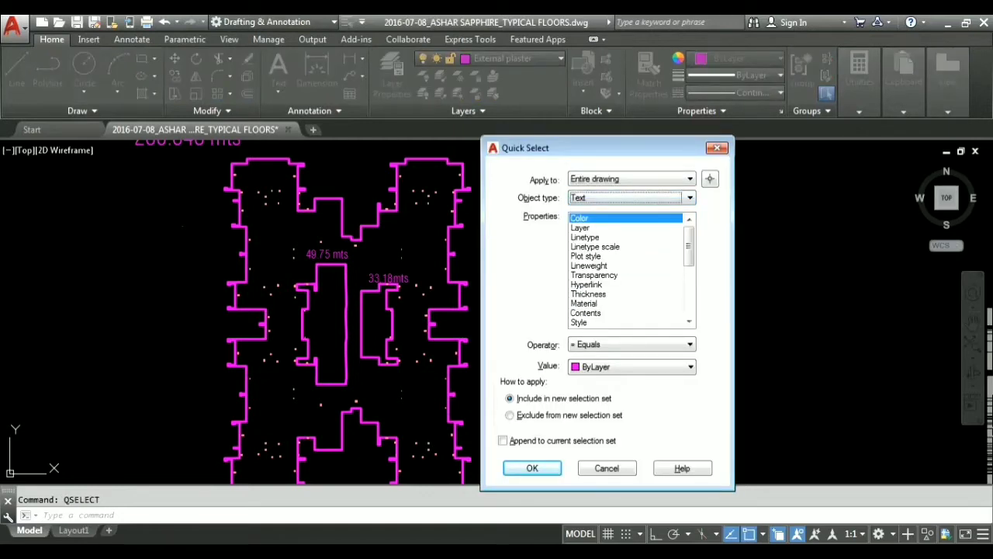
left_click(586, 313)
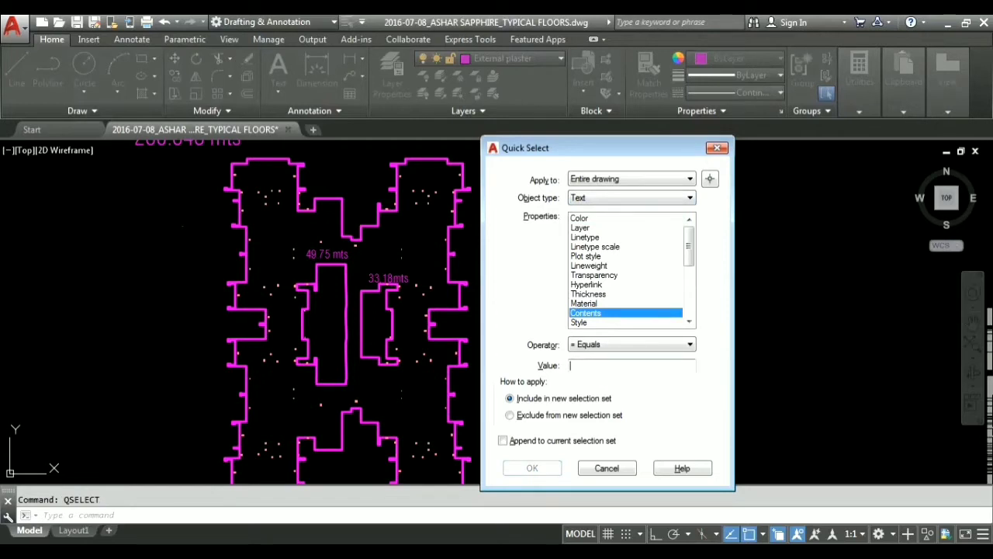
type("W1")
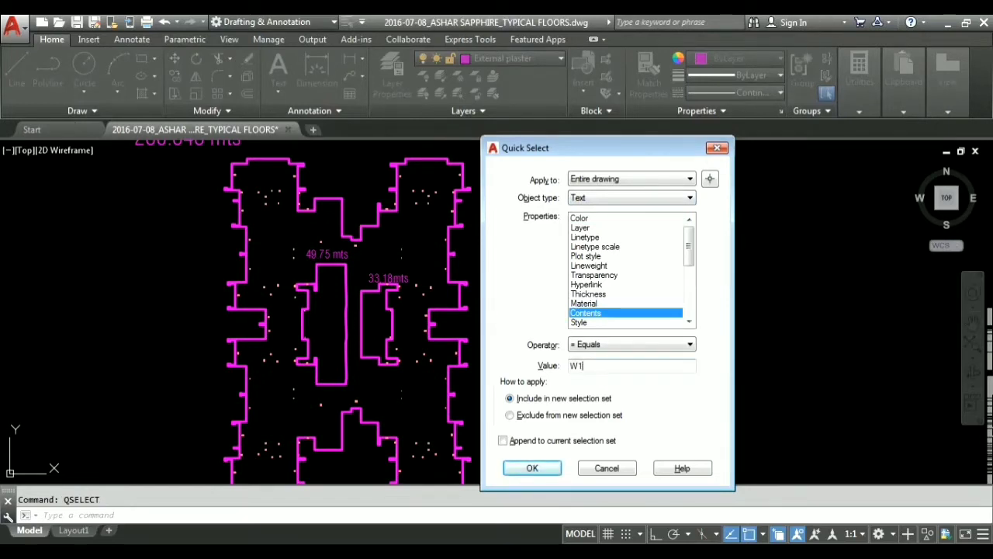
key("Return")
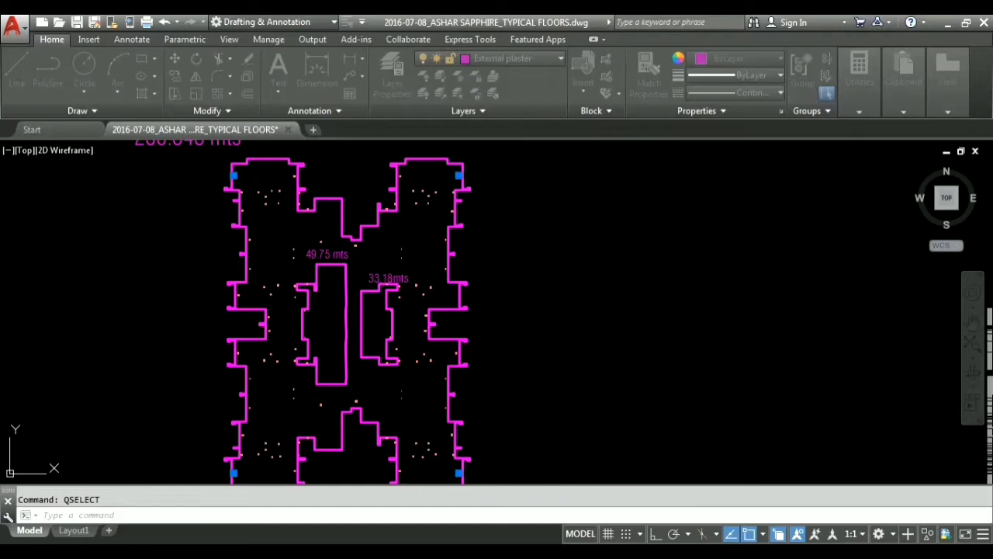
Step: Clear the W1 selection after viewing it and bring the full floor plan back into view
mouse_move(541, 406)
middle_mouse_down()
mouse_move(557, 338)
mouse_move(575, 343)
mouse_move(572, 455)
middle_mouse_up()
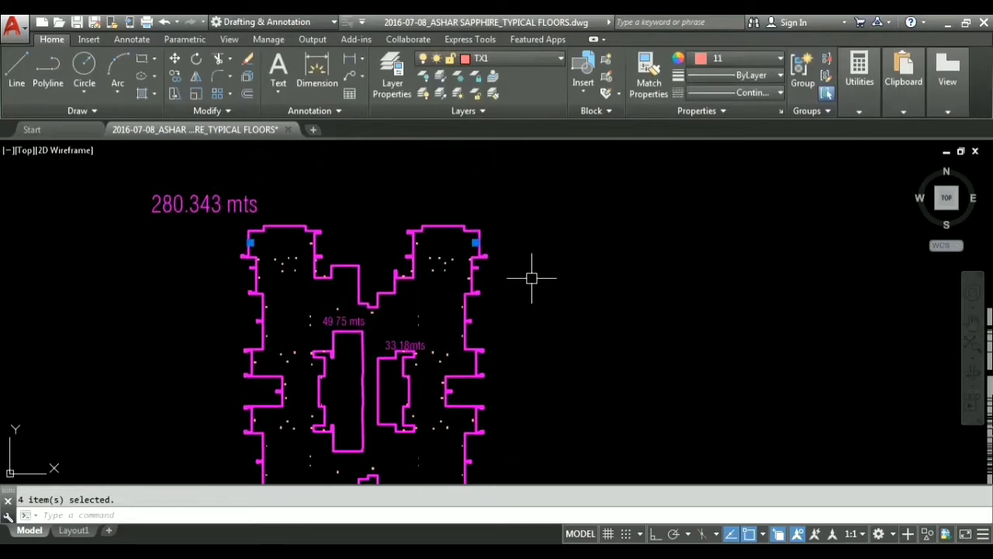
key("Escape")
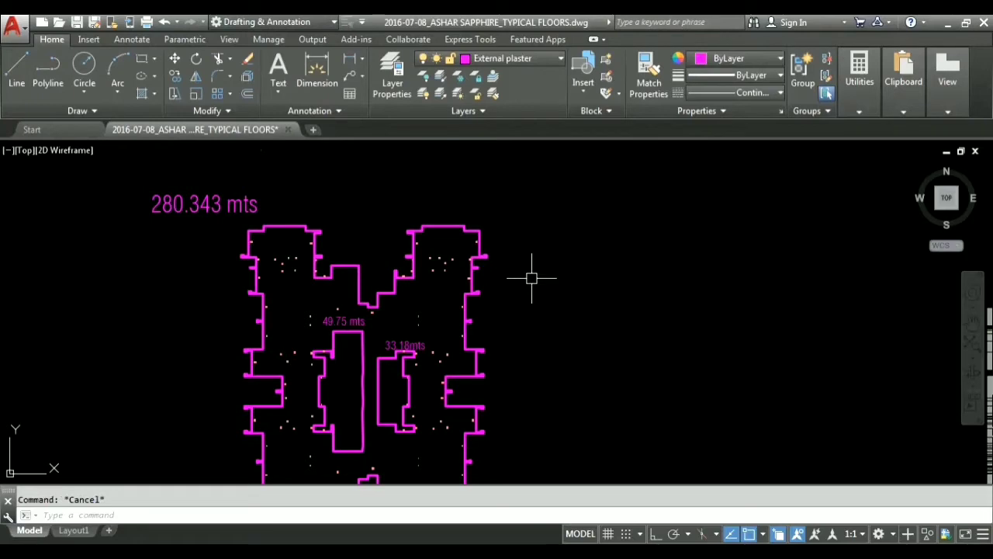
scroll(472, 337, "down", 2)
scroll(238, 361, "up", 2)
mouse_move(238, 362)
middle_mouse_down()
mouse_move(428, 388)
mouse_move(561, 320)
middle_mouse_up()
Step: Inspect the WINDOWS schedule rows W and W1
scroll(497, 317, "up", 5)
middle_click_drag(284, 371, 321, 277)
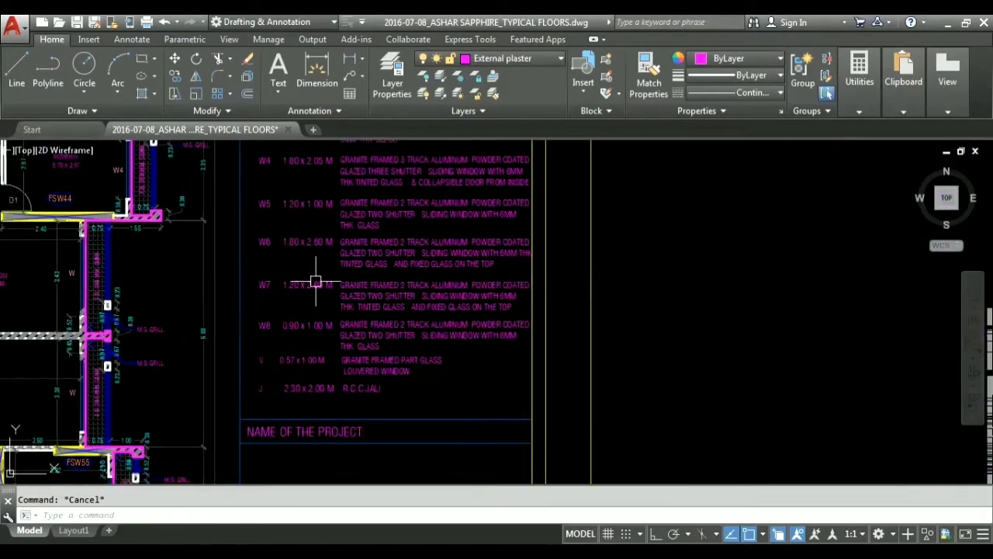
scroll(309, 392, "up", 1)
mouse_move(290, 233)
middle_mouse_down()
mouse_move(286, 298)
mouse_move(294, 286)
middle_mouse_up()
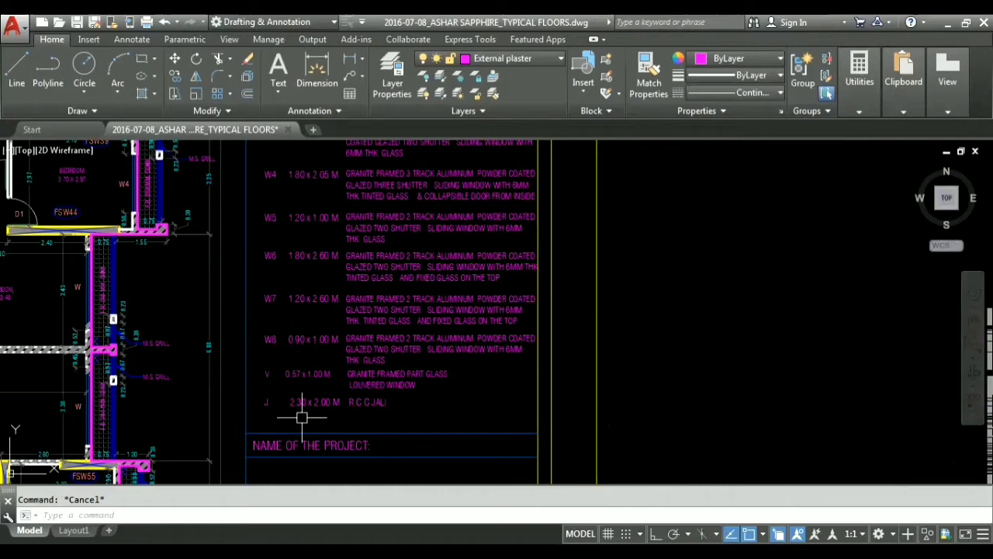
scroll(301, 413, "up", 2)
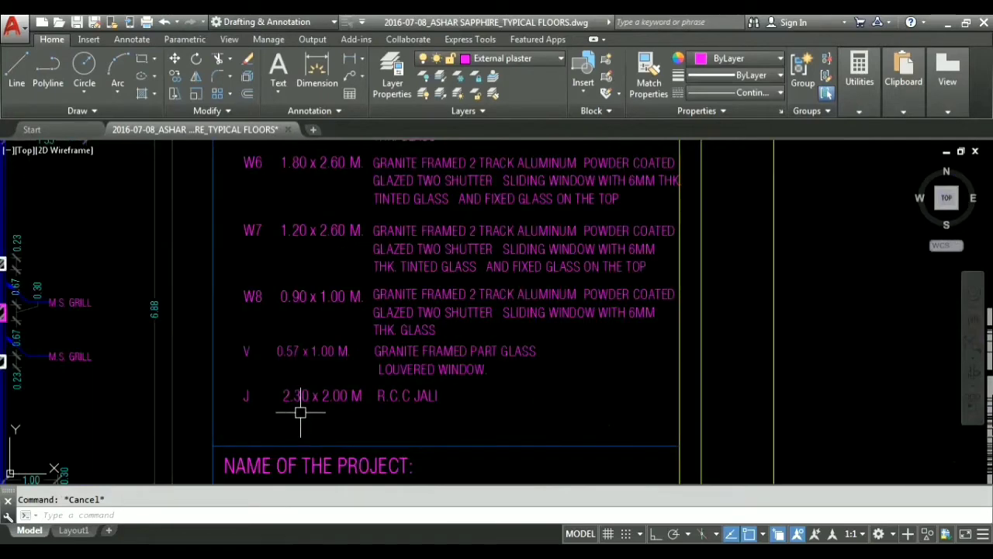
scroll(300, 412, "down", 6)
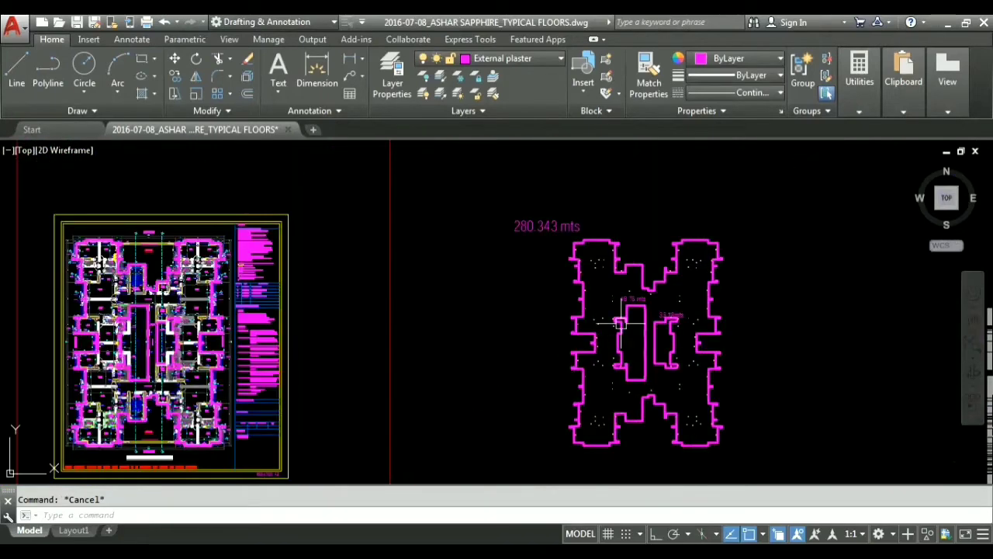
scroll(621, 323, "up", 6)
Step: Review the floor plan's 49.75 mts, 33.18 mts and 280.343 mts length labels
mouse_move(677, 317)
middle_mouse_down()
mouse_move(482, 305)
mouse_move(461, 338)
middle_mouse_up()
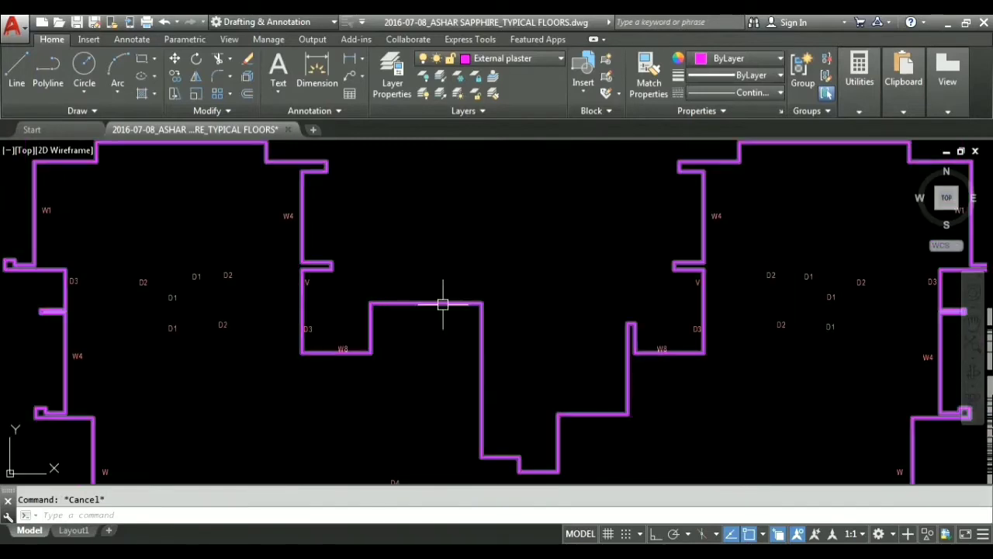
scroll(442, 305, "down", 5)
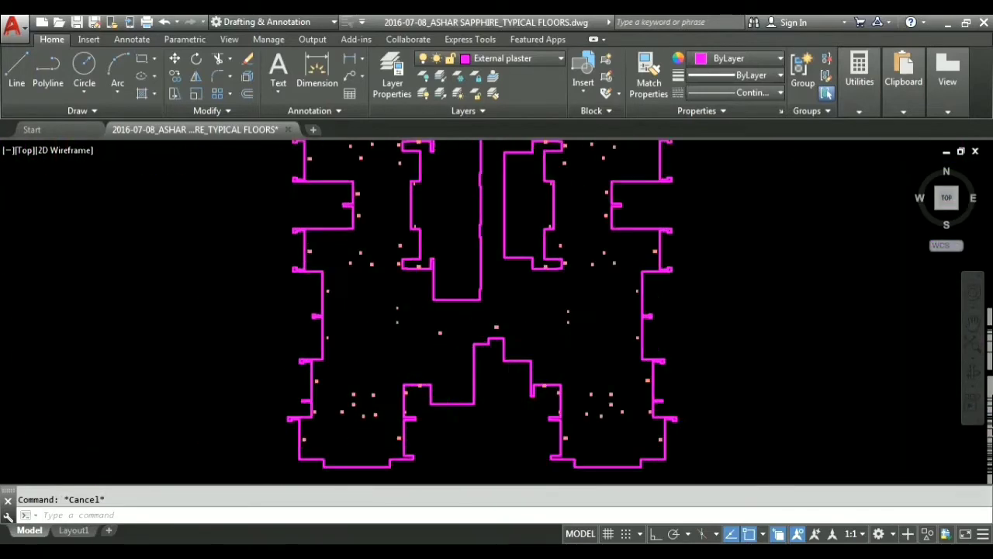
scroll(459, 256, "up", 2)
scroll(442, 326, "up", 3)
middle_click_drag(416, 219, 421, 427)
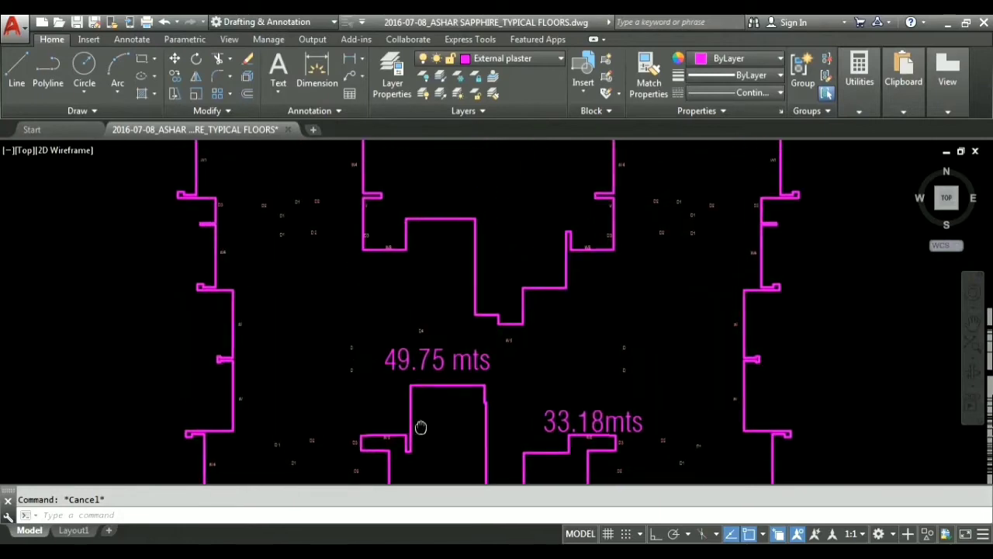
scroll(459, 222, "down", 6)
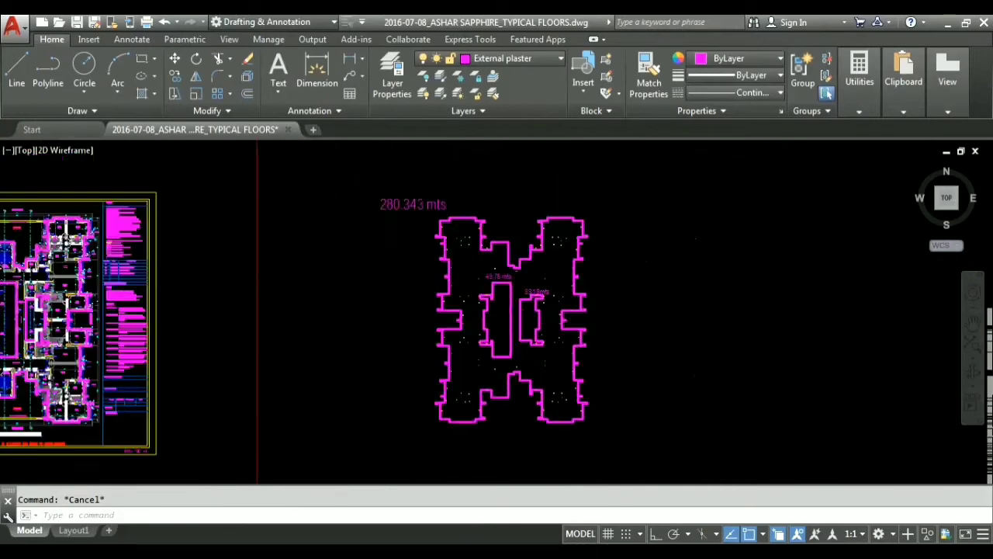
middle_click_drag(116, 310, 326, 310)
scroll(327, 310, "up", 8)
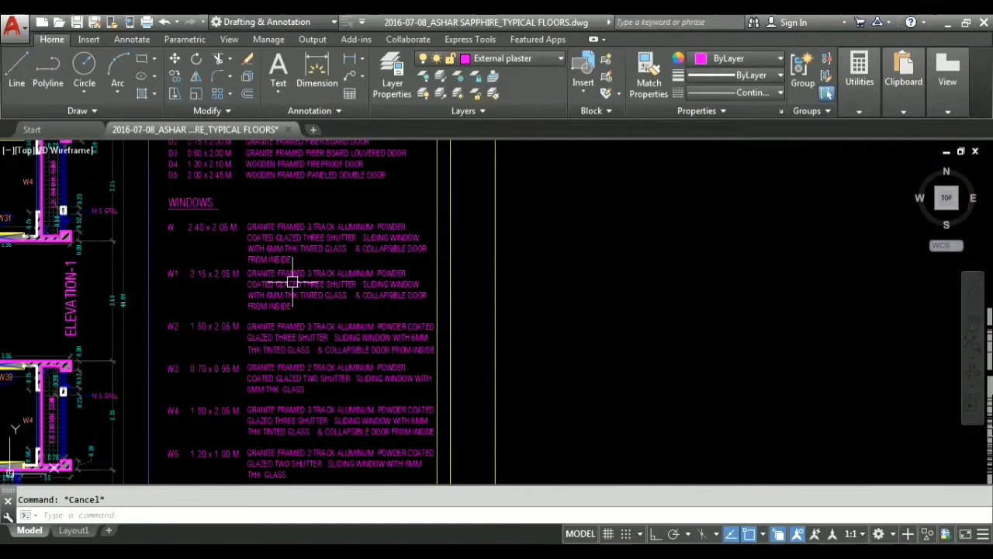
scroll(199, 328, "down", 5)
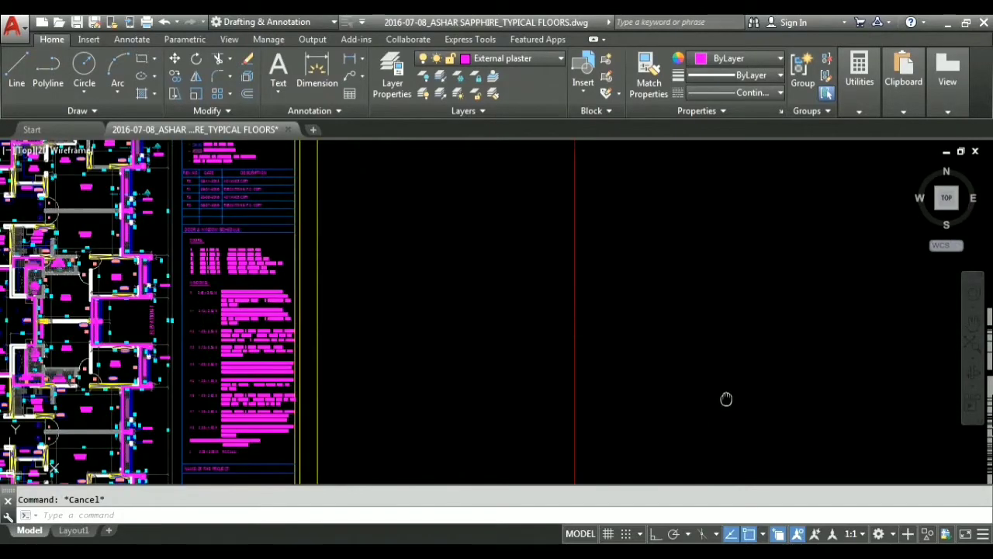
middle_click_drag(727, 399, 373, 355)
middle_click_drag(828, 346, 499, 388)
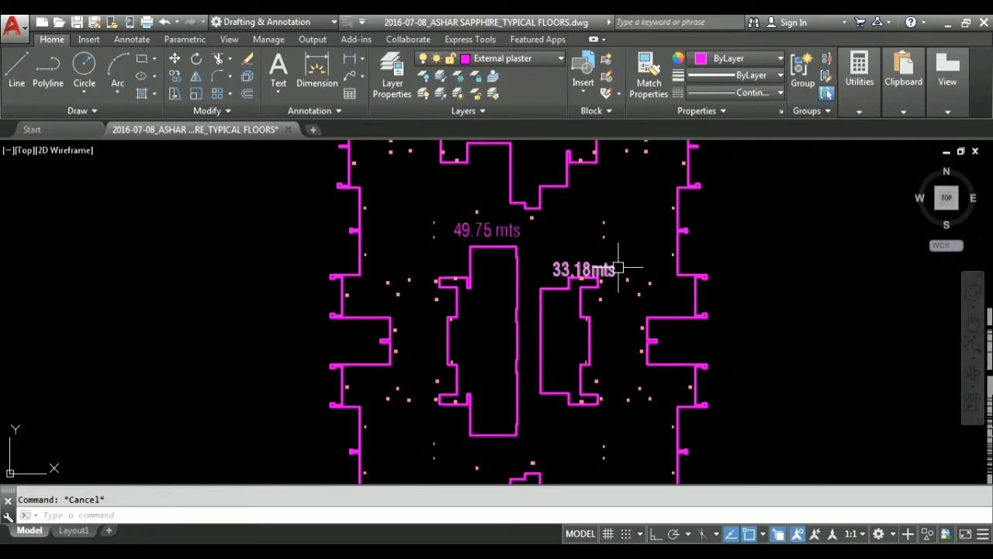
middle_click_drag(637, 233, 613, 295)
middle_click_drag(610, 228, 580, 310)
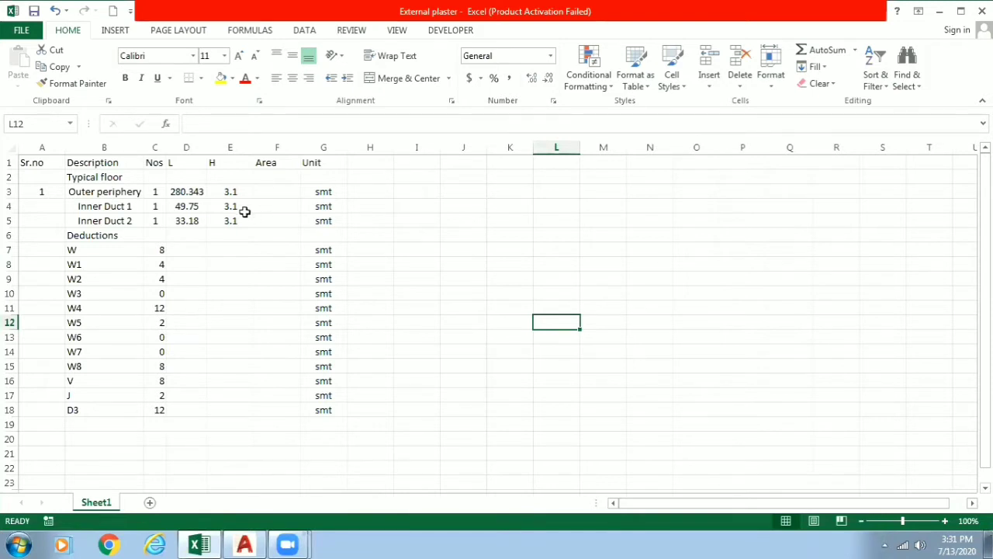
Step: Review the Outer periphery and Inner Duct rows with their 3.1 heights
left_click(114, 193)
left_click(114, 205)
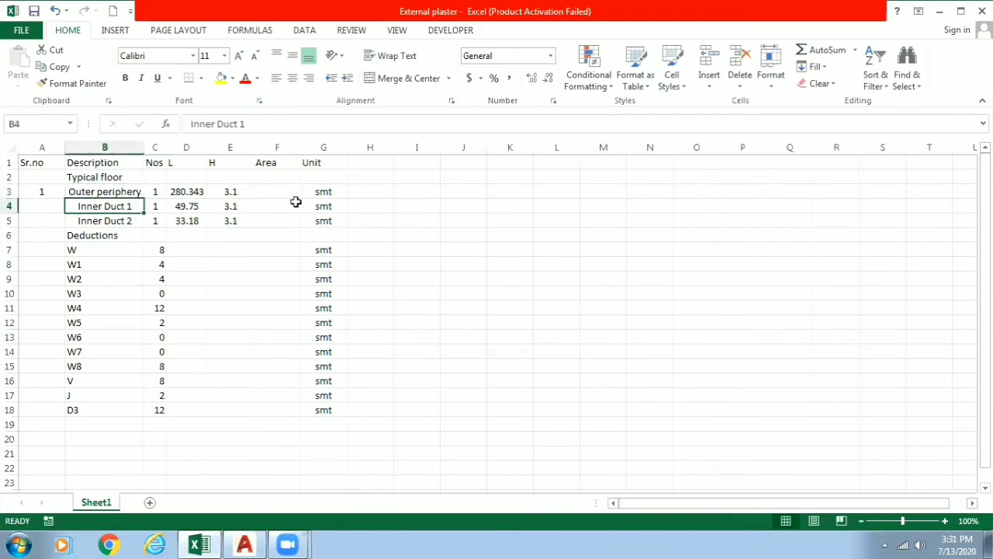
left_click(268, 194)
left_click(238, 193)
left_click(236, 205)
left_click(237, 235)
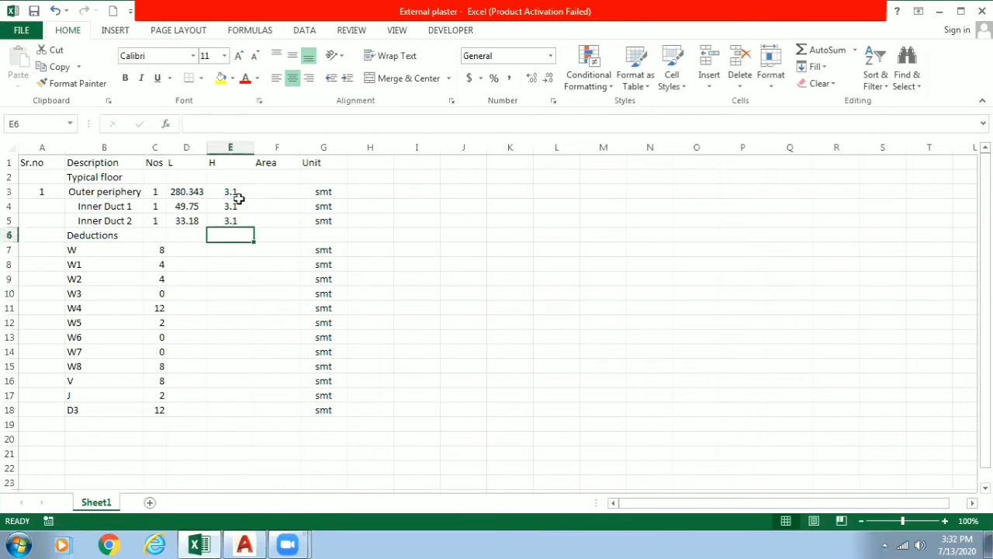
left_click(246, 205)
Step: Enter =C3*D3*E3 in F3 and fill it to F5, giving 869.0633, 154.225 and 102.858
left_click(274, 194)
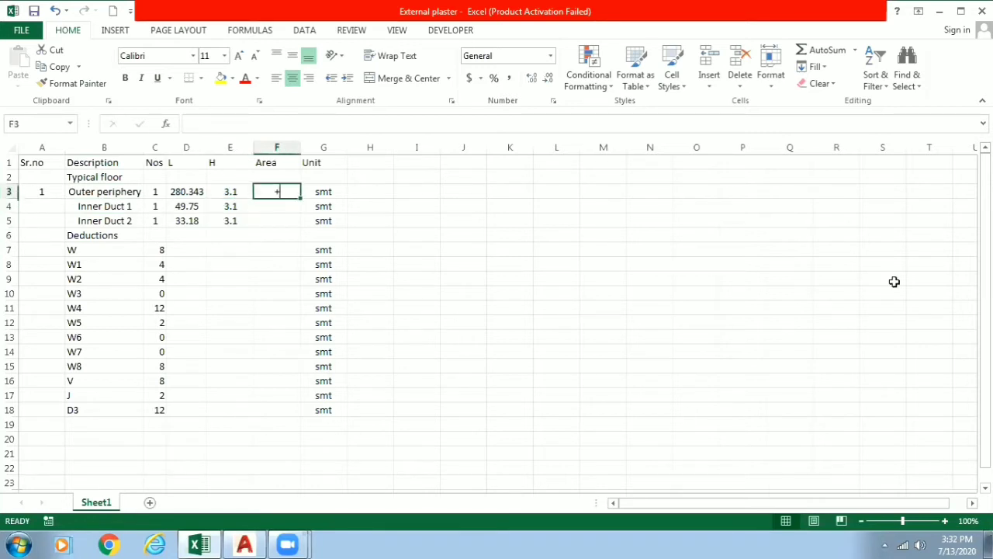
type("+")
key("Left")
key("Left")
key("Left")
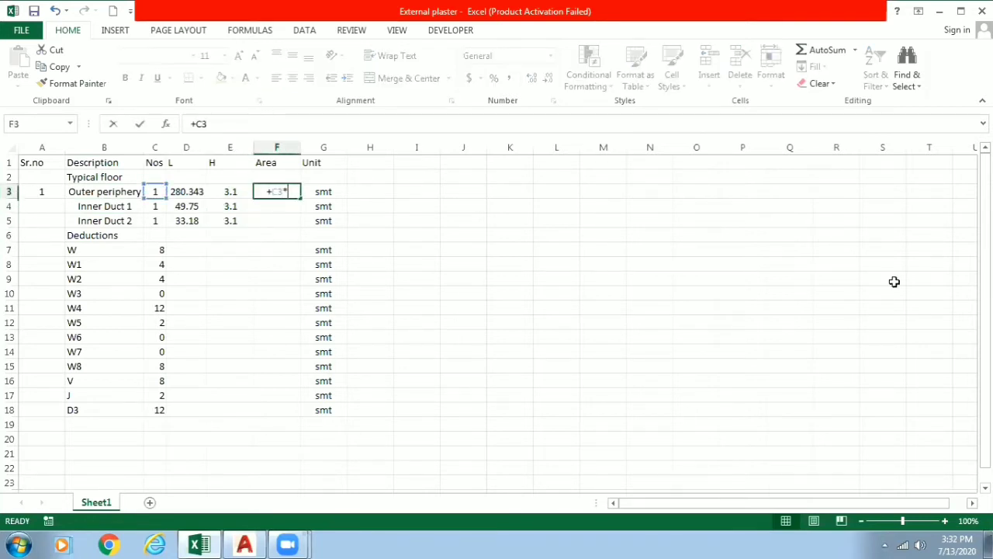
type("*")
key("Right")
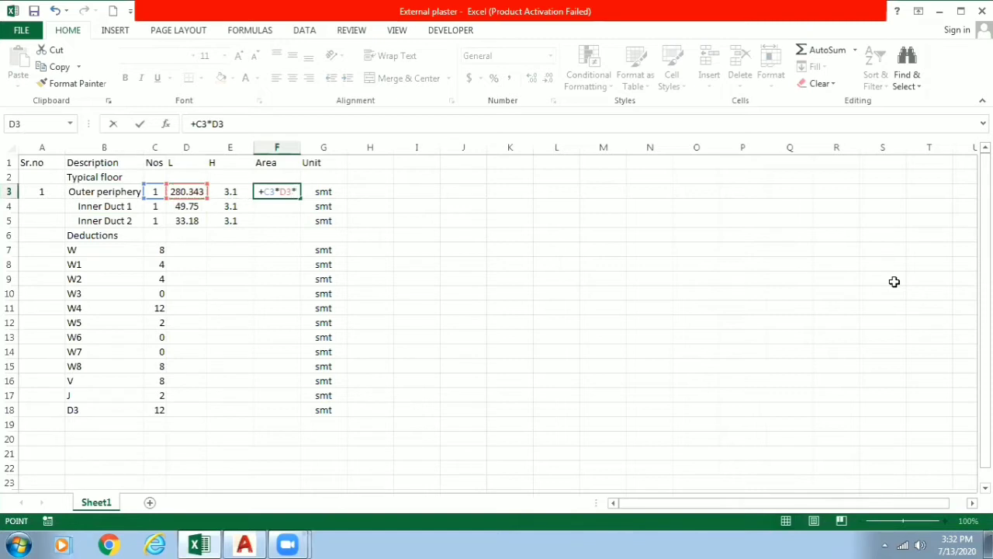
type("*")
key("Left")
key("Return")
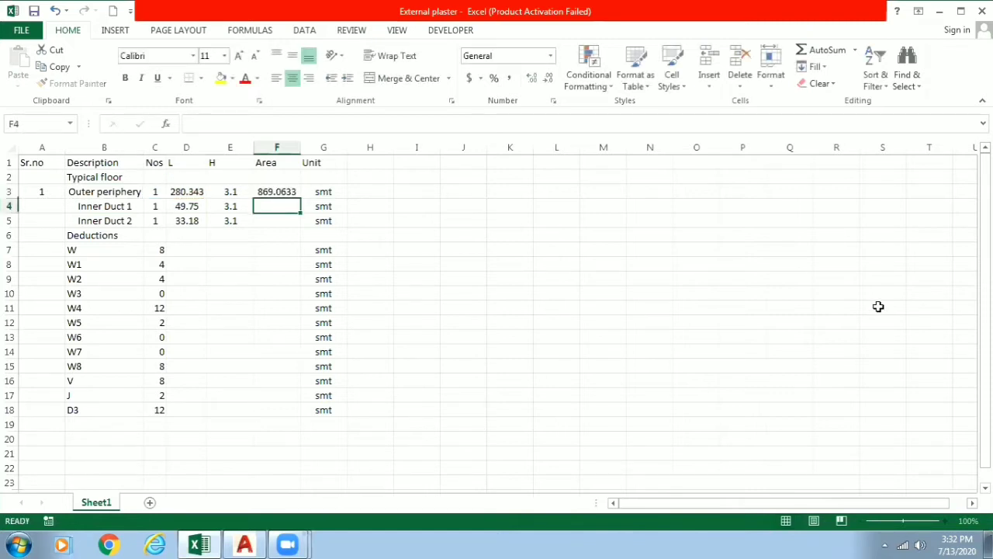
left_click(289, 193)
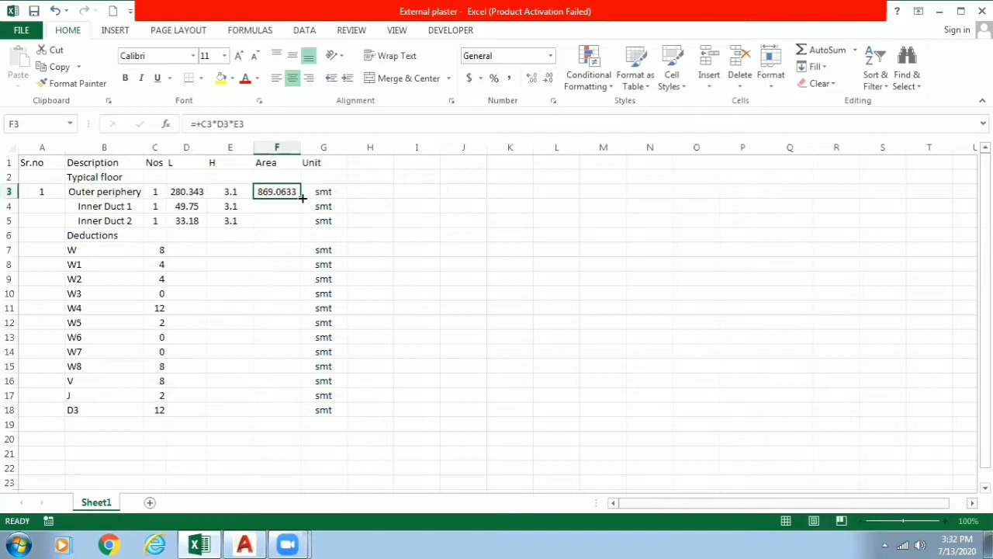
left_click_drag(302, 197, 402, 198)
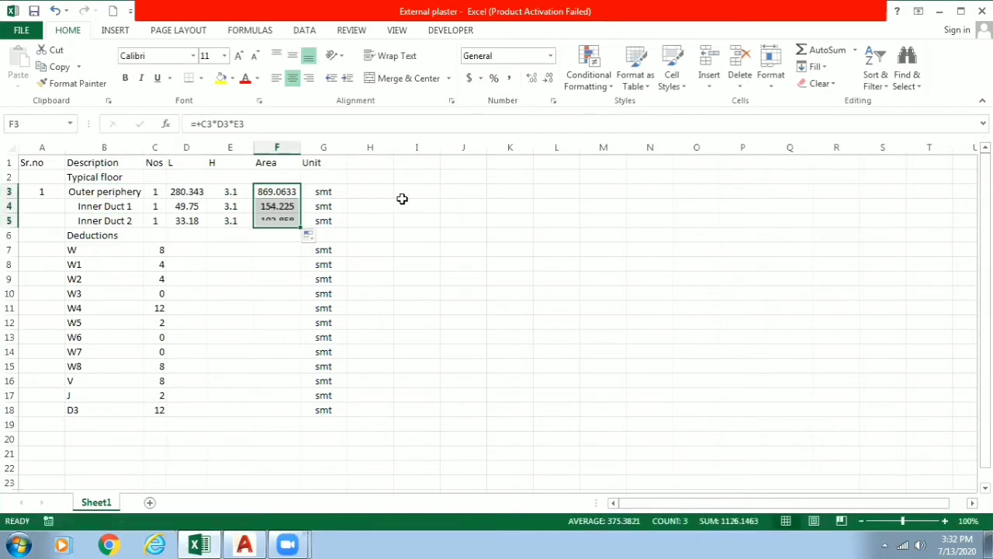
left_click(286, 207)
left_click(267, 221)
Step: Check the W1 and W2 deduction counts of 4, then return to the AutoCAD plan
left_click(191, 254)
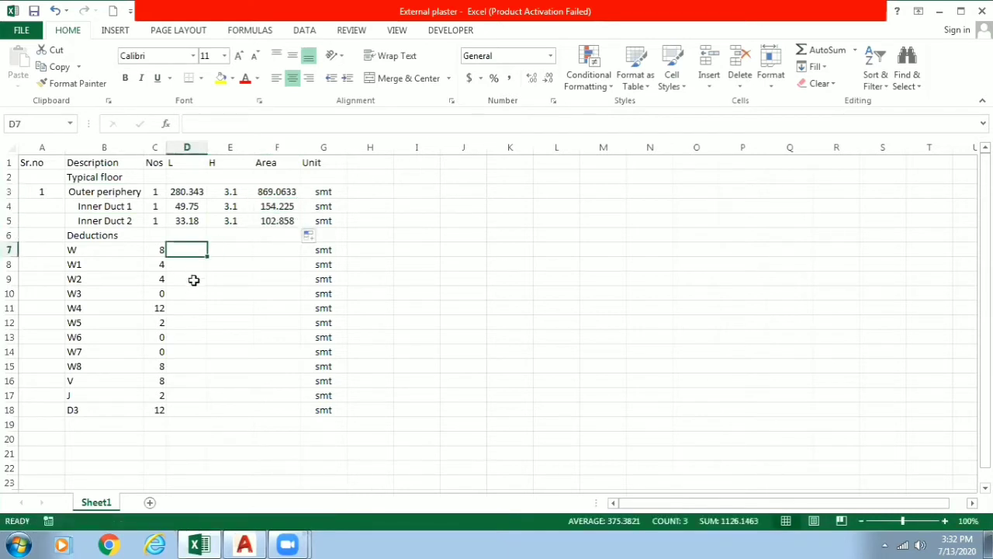
left_click(194, 280)
left_click(154, 262)
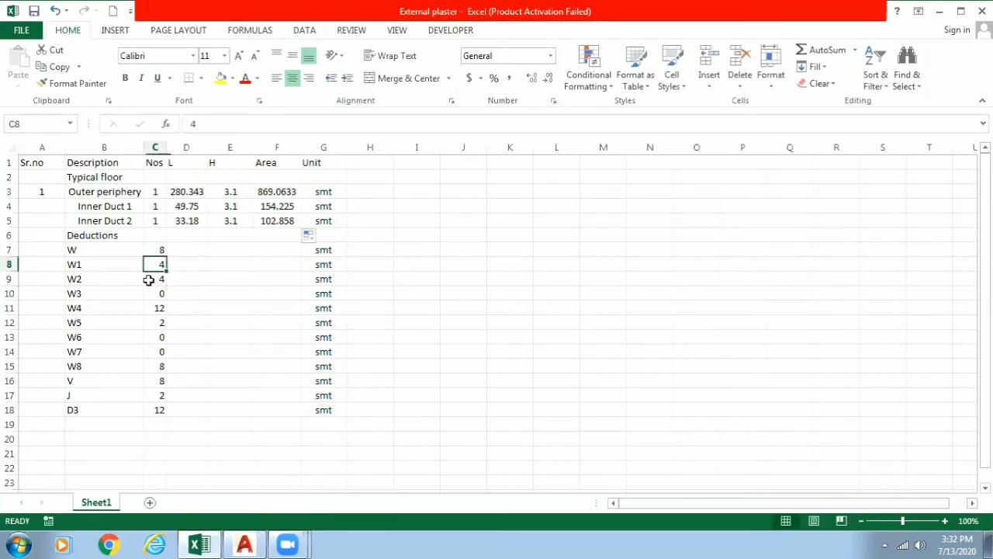
left_click(149, 277)
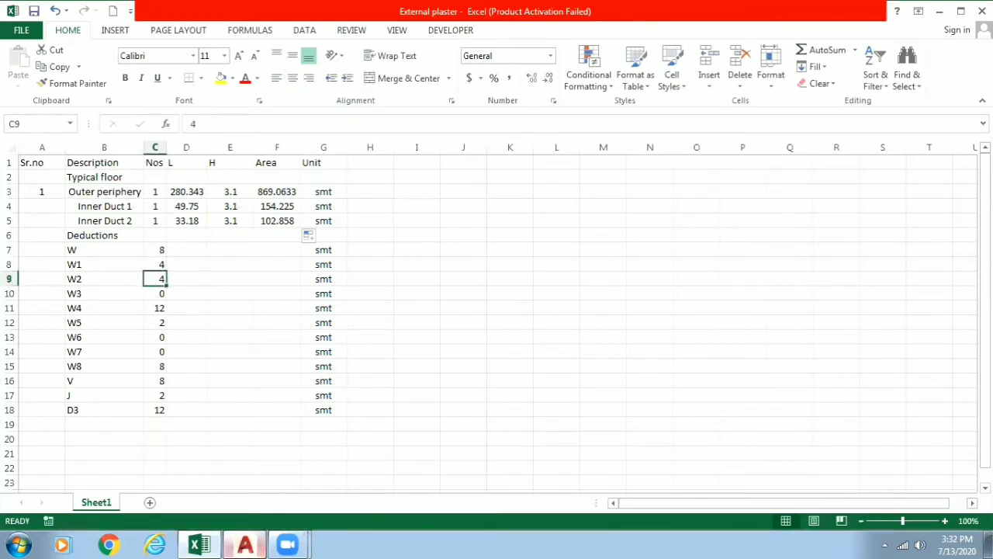
left_click(243, 545)
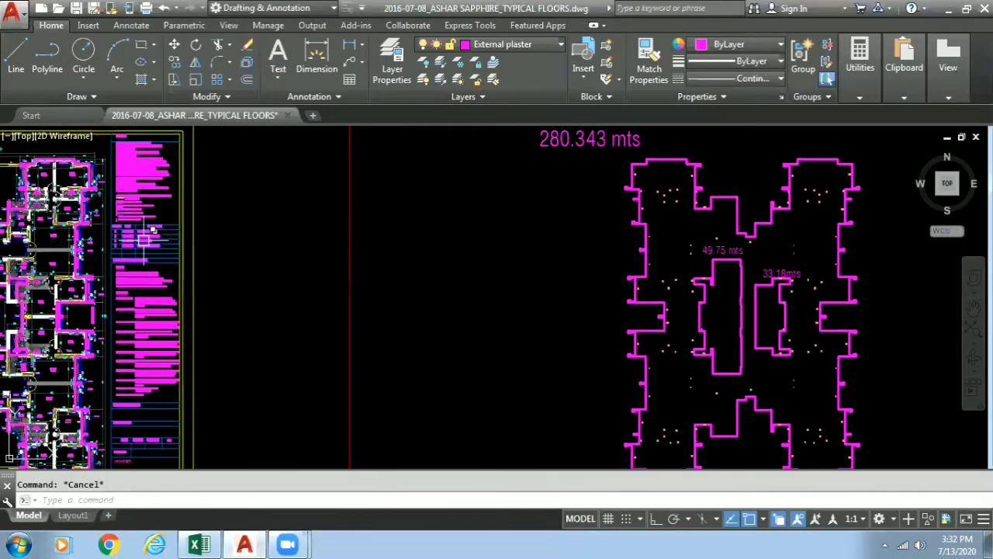
Step: Inspect the window tags along the walls of the H-shaped outline
scroll(151, 241, "up", 5)
scroll(690, 255, "down", 3)
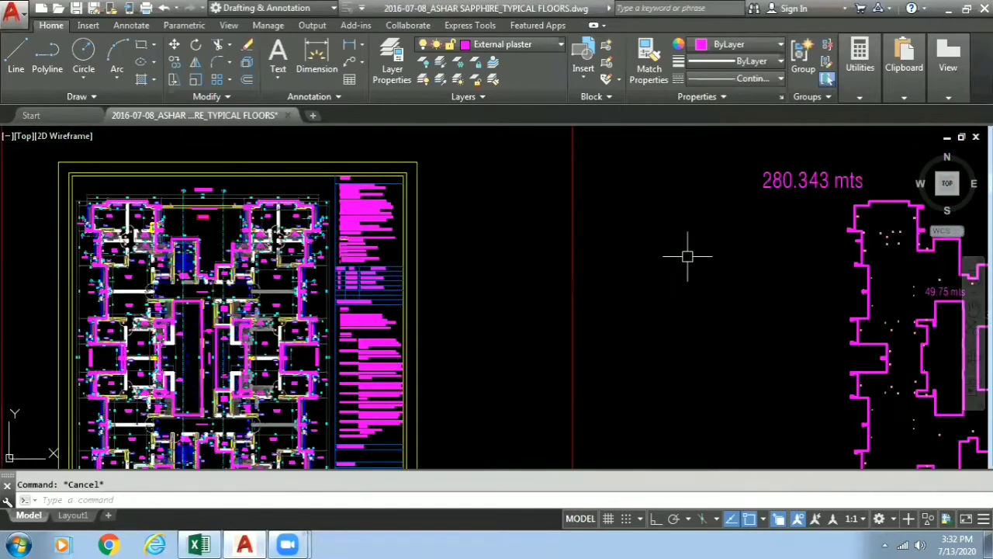
middle_click_drag(690, 256, 421, 275)
scroll(623, 272, "up", 5)
middle_click_drag(623, 273, 512, 300)
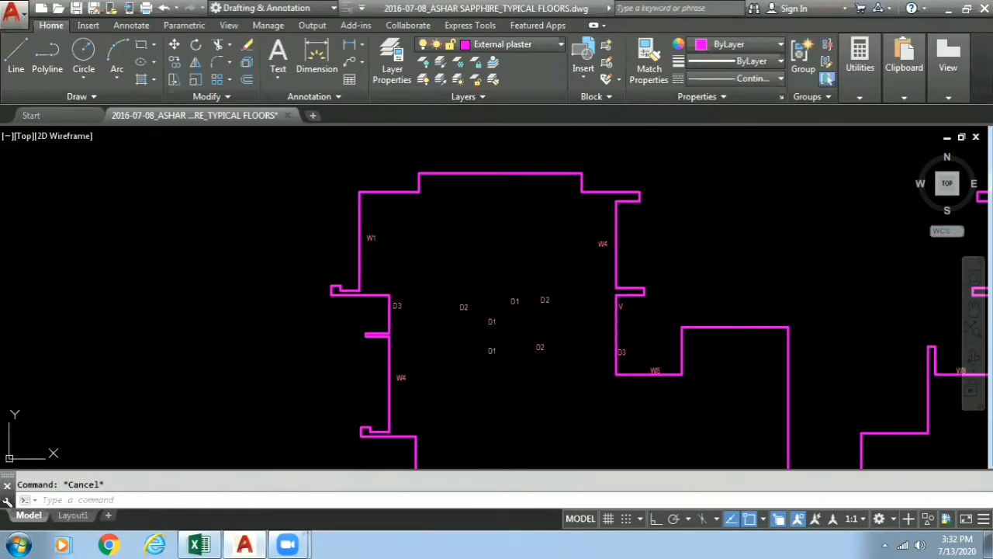
scroll(414, 255, "up", 5)
scroll(339, 259, "down", 3)
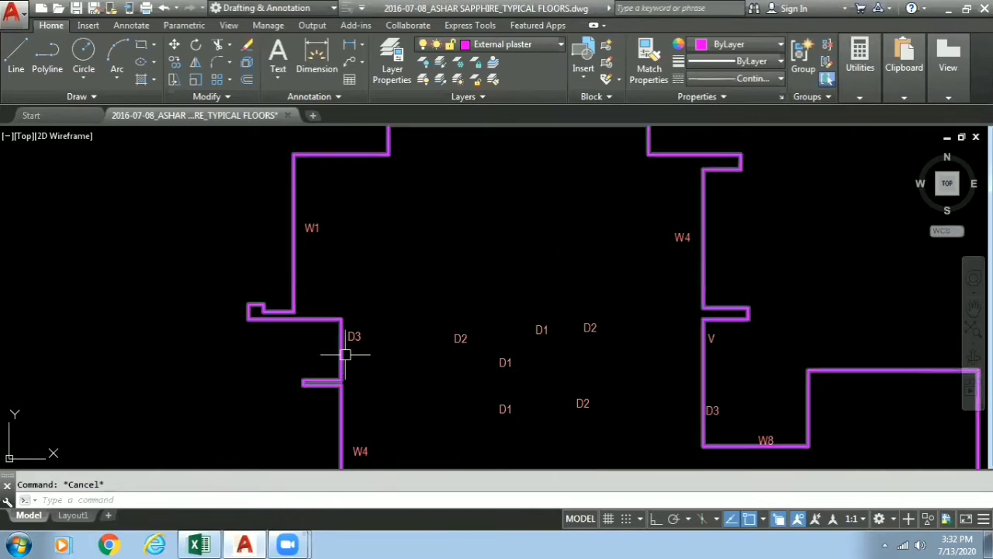
Step: Inspect the D3, V and W8 openings along the inner ducts and their 49.75 and 33.18 labels
middle_click_drag(344, 353, 315, 256)
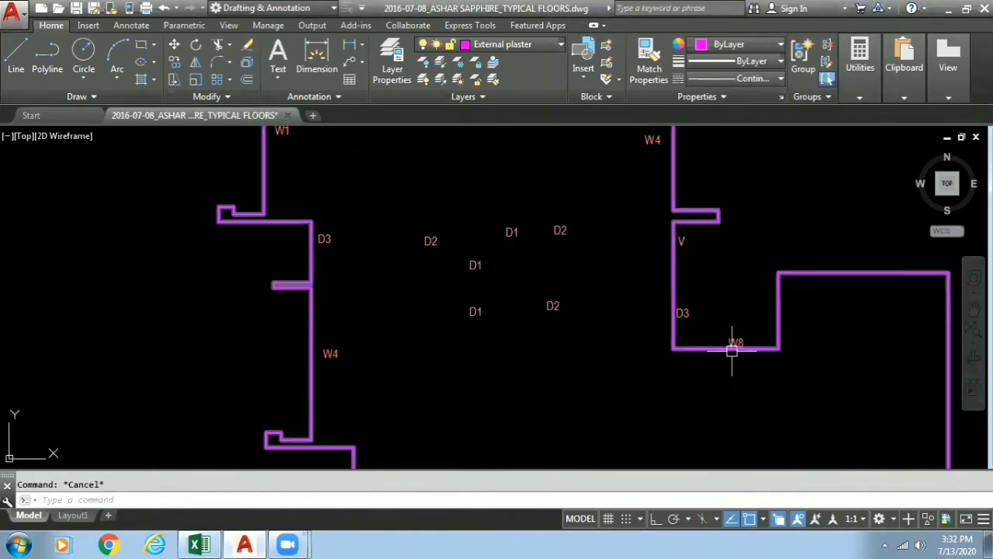
mouse_move(732, 344)
middle_mouse_down()
mouse_move(472, 246)
mouse_move(385, 127)
middle_mouse_up()
scroll(483, 256, "down", 2)
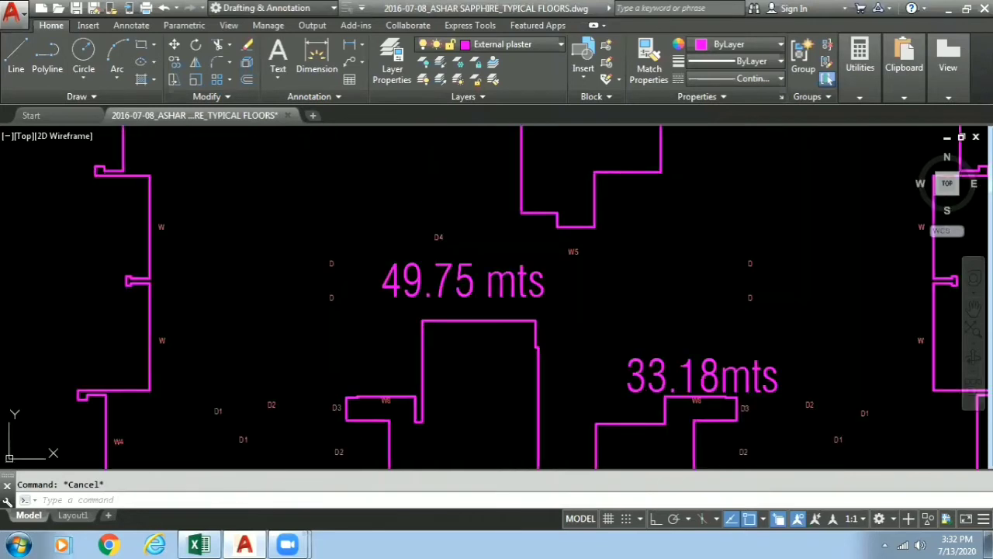
middle_click_drag(567, 355, 467, 173)
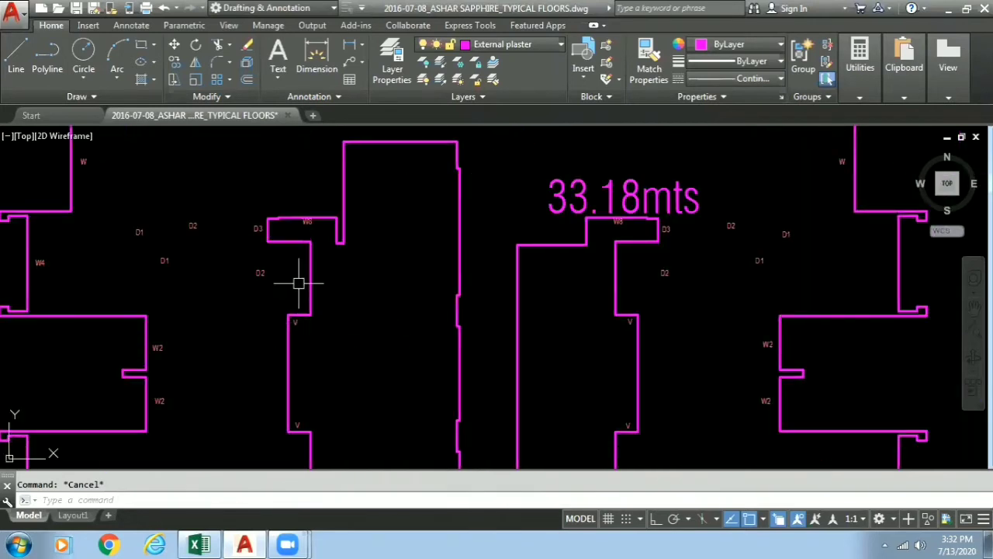
scroll(288, 402, "up", 2)
middle_click_drag(288, 401, 288, 291)
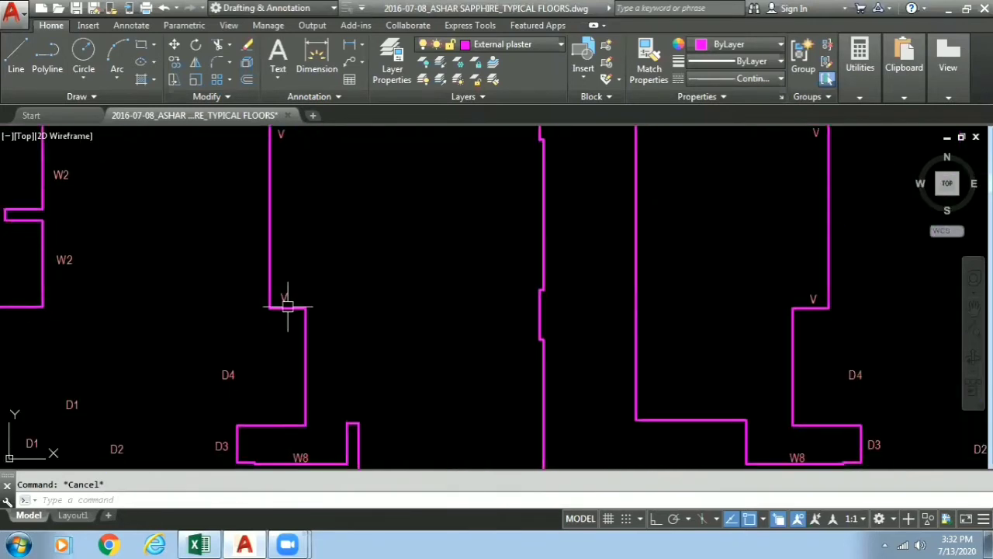
middle_click_drag(300, 417, 234, 302)
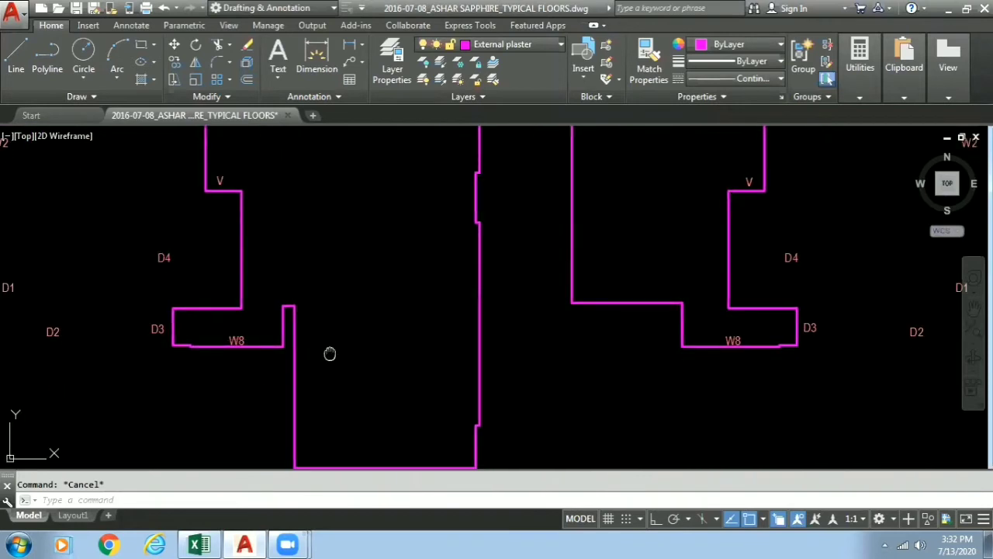
middle_click_drag(333, 462, 290, 339)
mouse_move(725, 206)
middle_mouse_down()
mouse_move(657, 330)
mouse_move(681, 466)
mouse_move(672, 430)
middle_mouse_up()
Step: Verify the Excel deduction counts: W 8, W4 12, W6 0, V 8 and D3 12
key("alt+Tab")
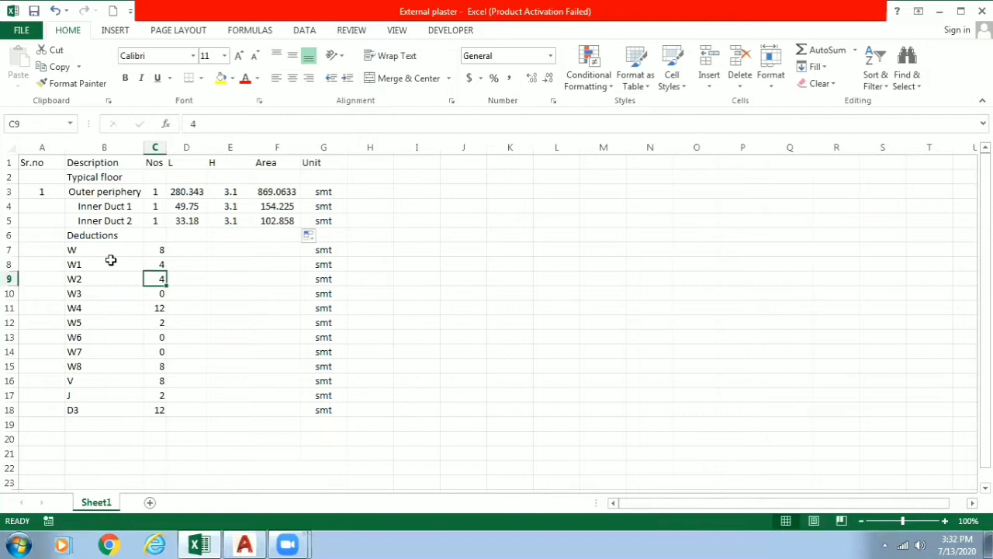
left_click(159, 250)
left_click(151, 308)
left_click(154, 336)
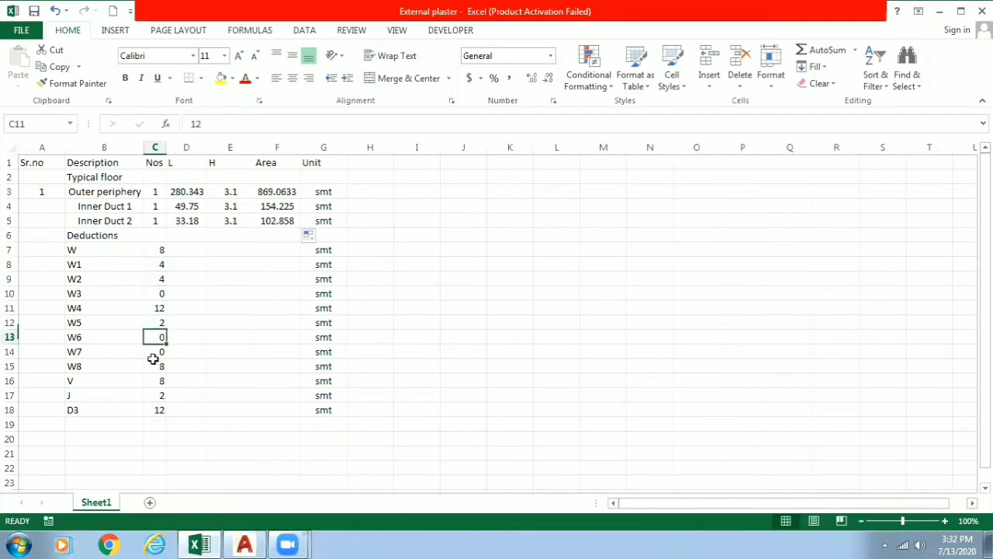
left_click(155, 380)
left_click(156, 409)
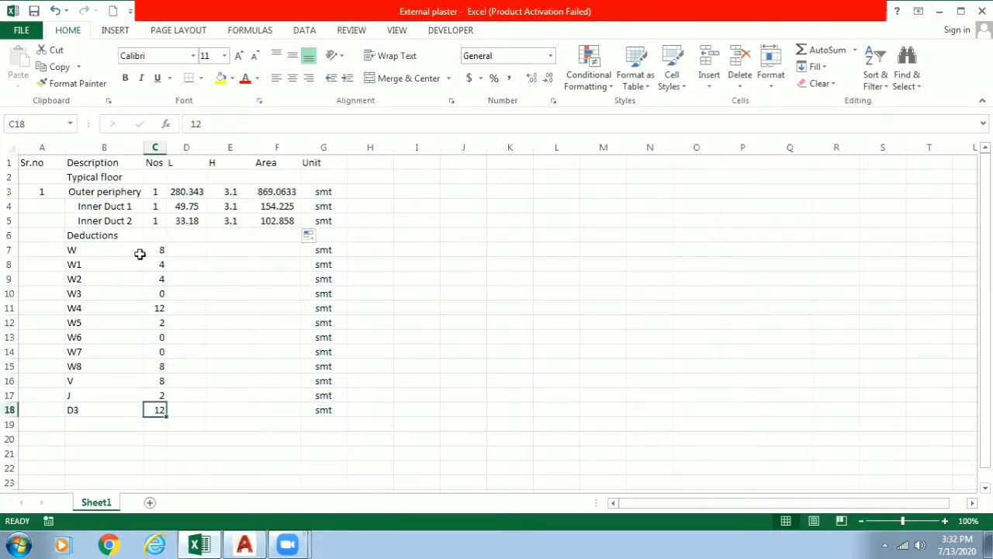
Step: Review the W, W1 and W3 rows under Deductions, select D7, and return to AutoCAD
left_click(106, 235)
left_click(105, 250)
left_click(107, 264)
left_click(108, 293)
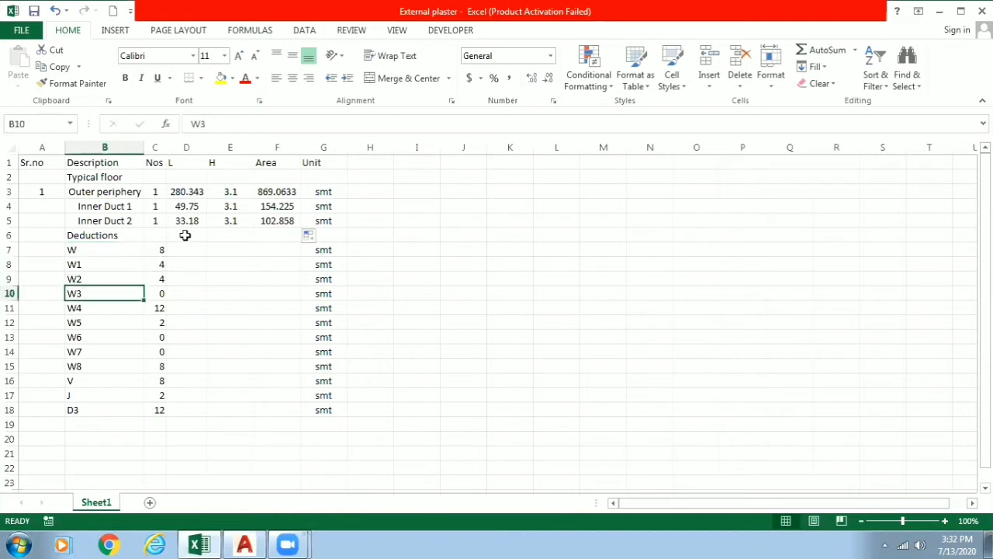
left_click(187, 247)
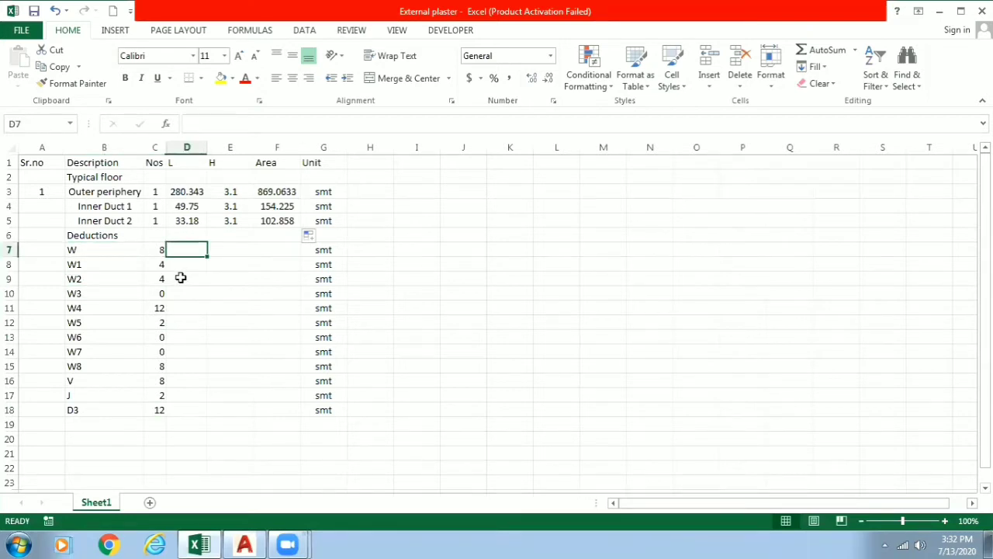
key("alt+Tab")
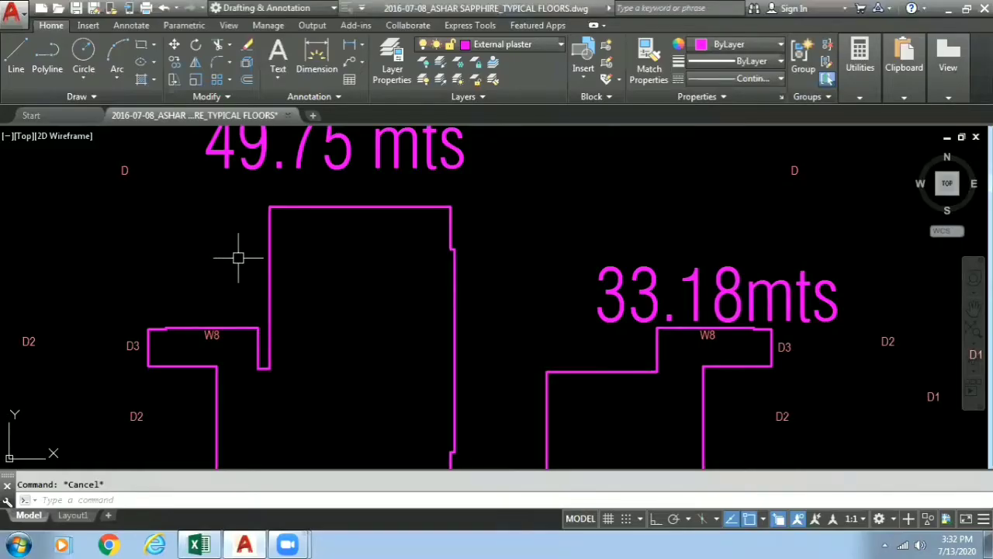
Step: Bring the AutoCAD window schedule and the door types above it into view
scroll(247, 267, "down", 2)
middle_click_drag(250, 269, 732, 277)
scroll(544, 294, "down", 5)
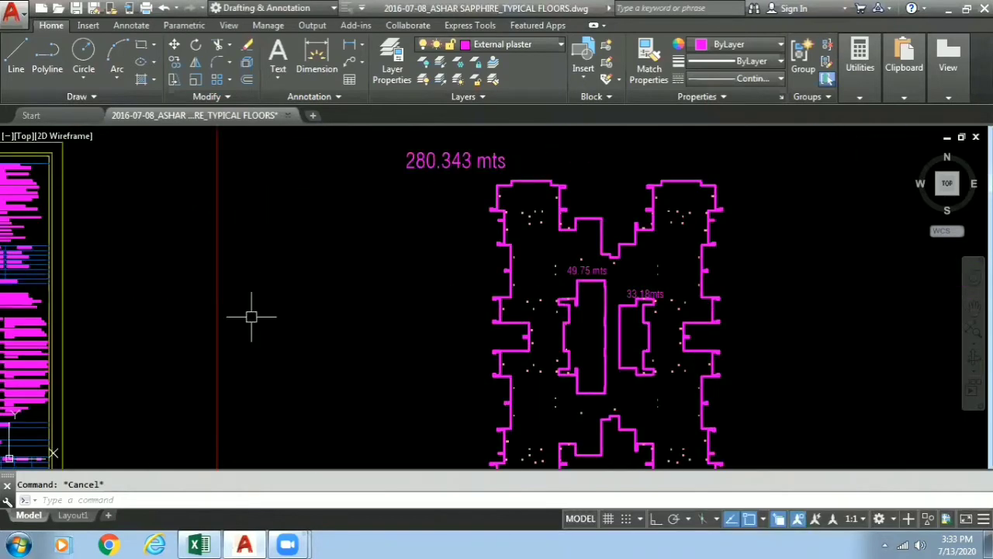
middle_click_drag(124, 341, 436, 262)
scroll(334, 233, "up", 5)
middle_click_drag(277, 222, 412, 258)
scroll(280, 210, "up", 2)
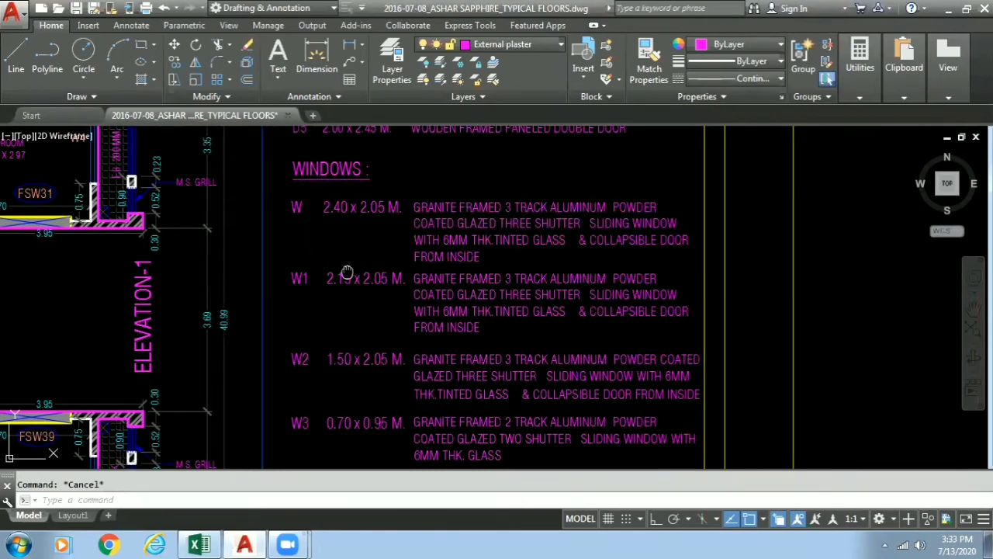
middle_click_drag(347, 273, 345, 310)
Step: Enter W as 2.4 × 2.05 and W1 as 2.15 × 2.05 in the L and H columns
key("alt+Tab")
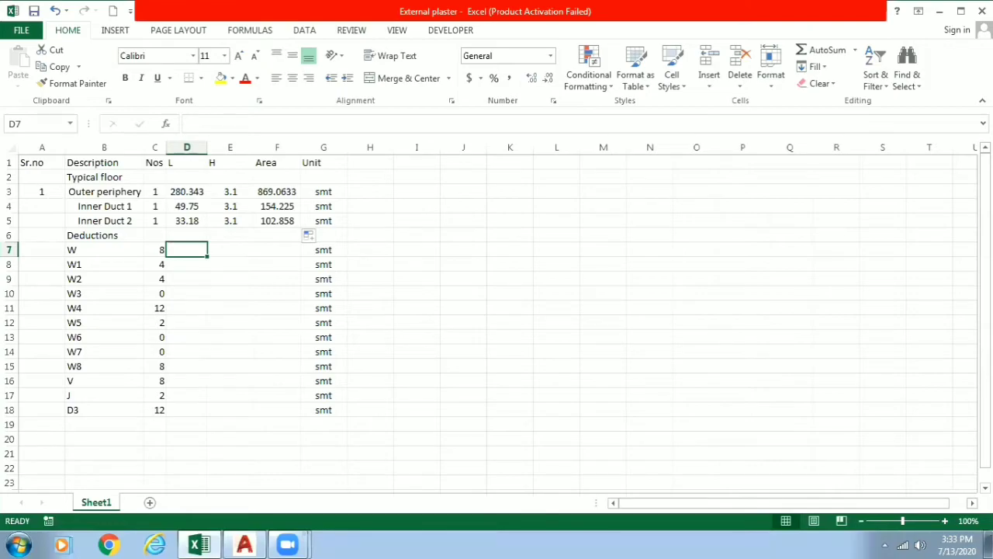
type("2.4")
key("Tab")
key("alt+Tab")
key("alt+Tab")
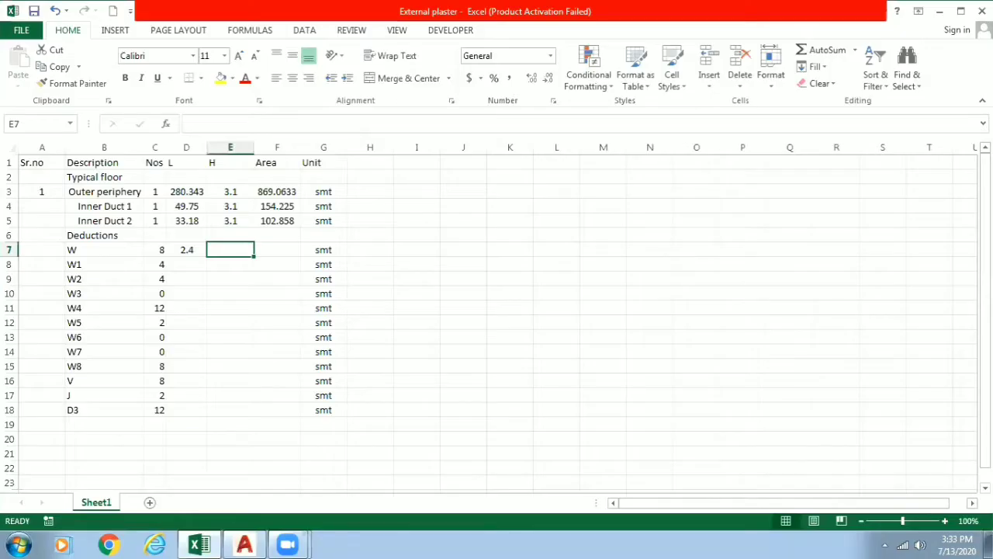
type("2.05")
key("Return")
key("alt+Tab")
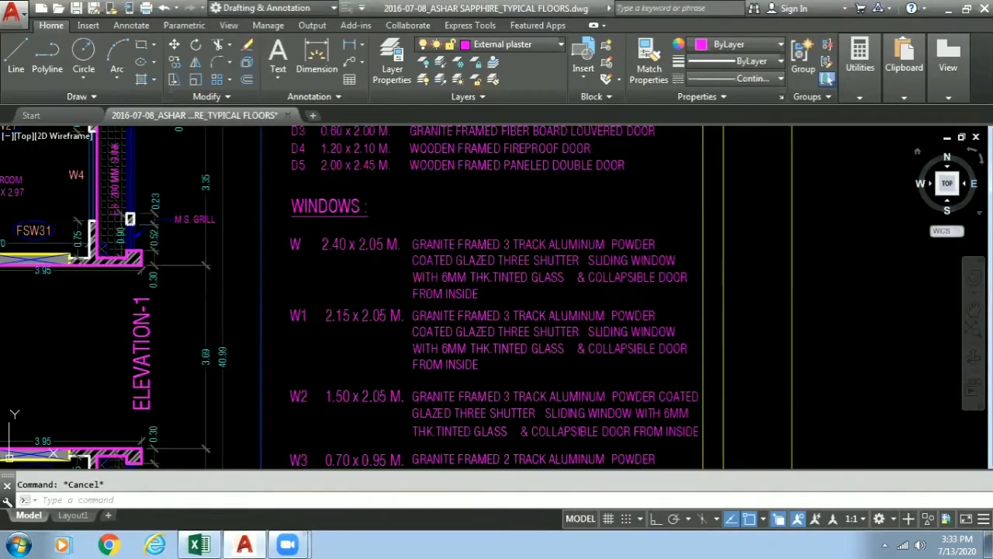
key("alt+Tab")
type("2.15")
key("Tab")
type("2.05")
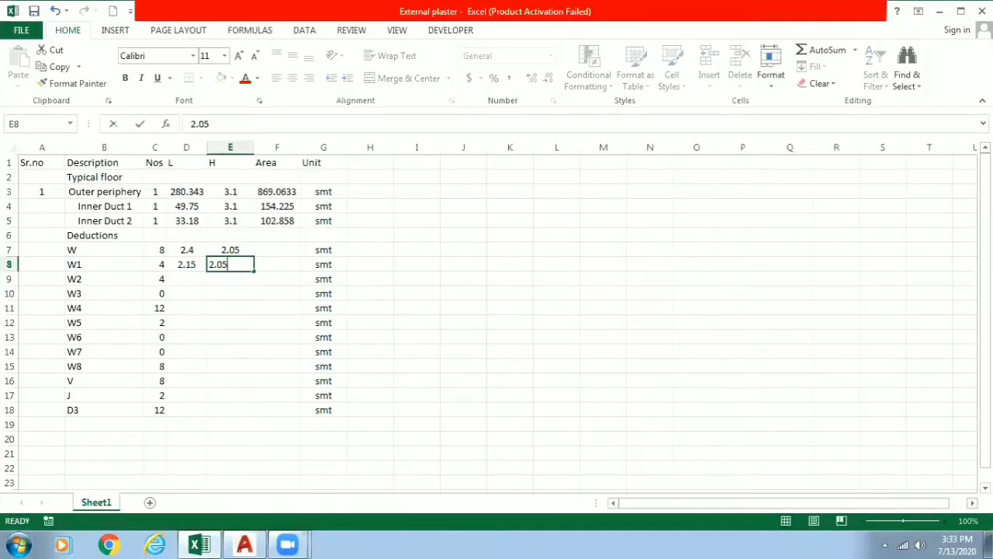
key("Return")
Step: Enter W2's size as 1.5 length by 2.05 height
key("alt+Tab")
key("alt+Tab")
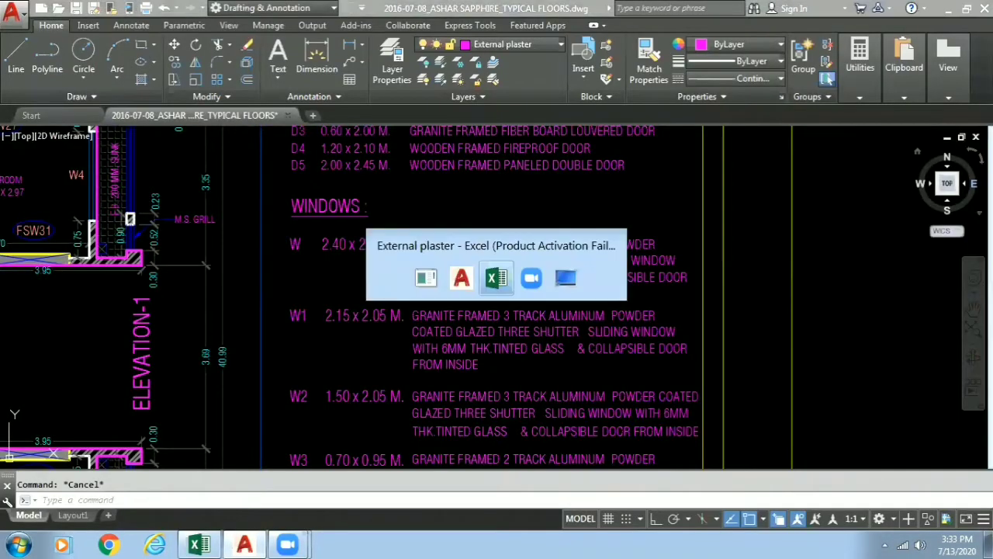
type("1.5")
key("Tab")
key("alt+Tab")
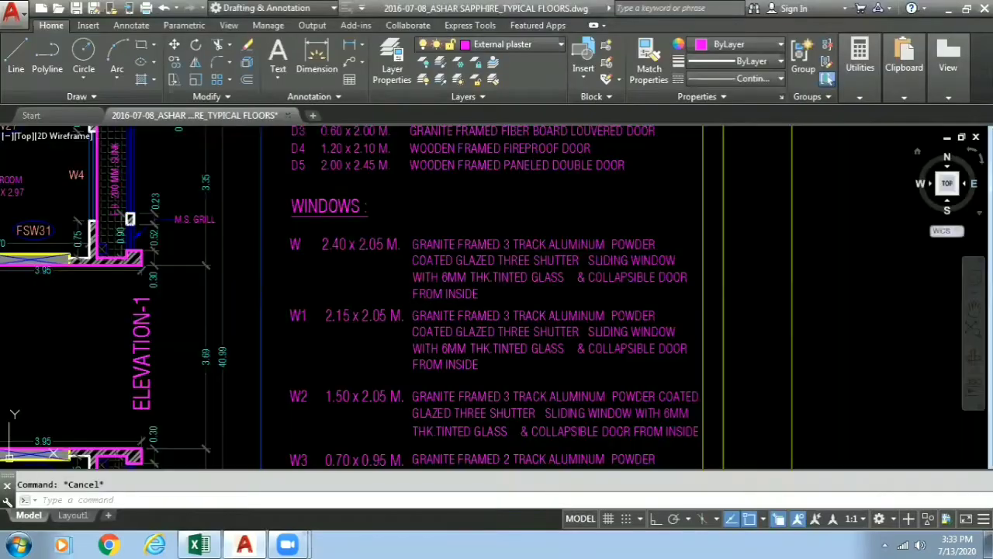
key("alt+Tab")
type("2.")
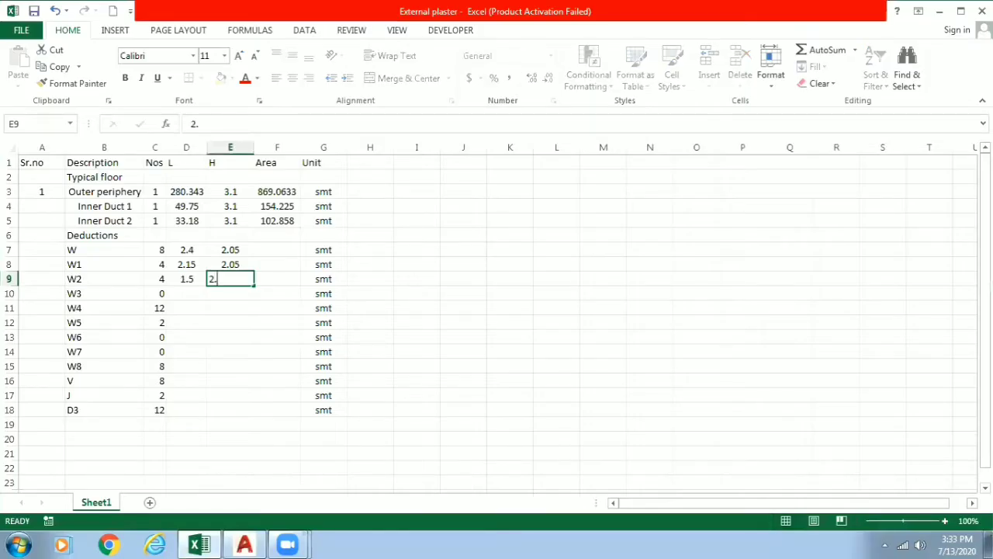
type("05")
key("Return")
key("alt+Tab")
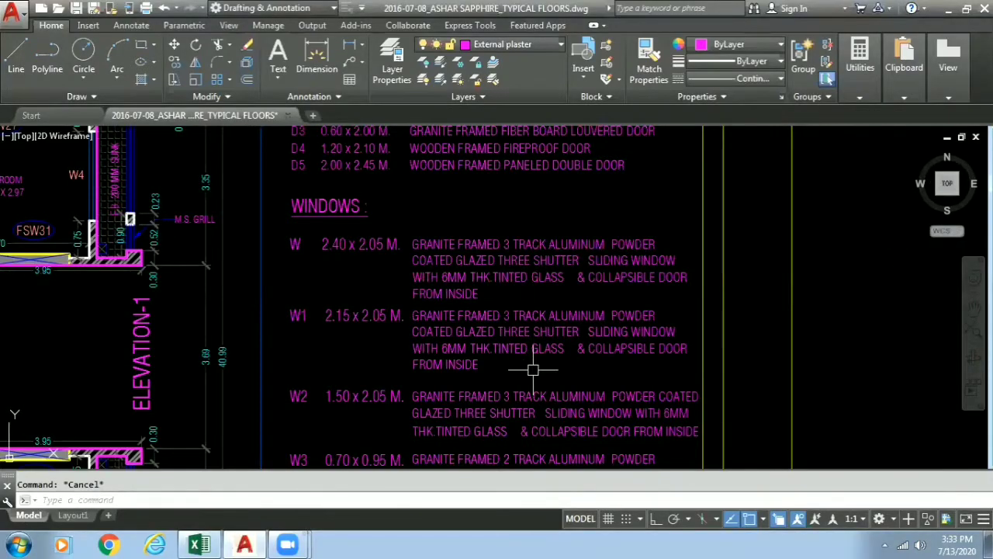
Step: Enter W3 as 0.7 × 0.95 and W4 as 1.6 × 2.05 from the schedule
middle_click_drag(533, 370, 533, 170)
middle_click_drag(388, 274, 388, 184)
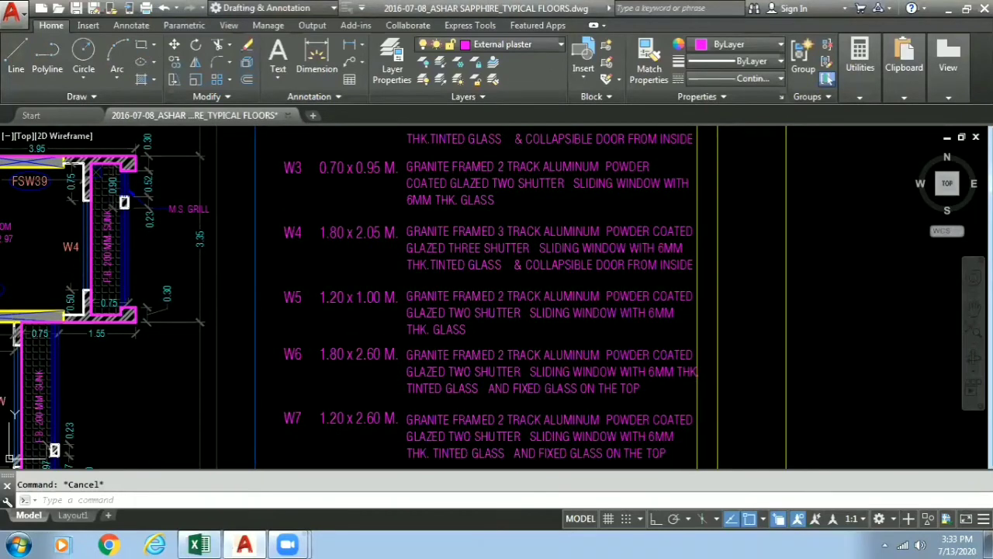
key("alt+Tab")
type("0.7")
key("Tab")
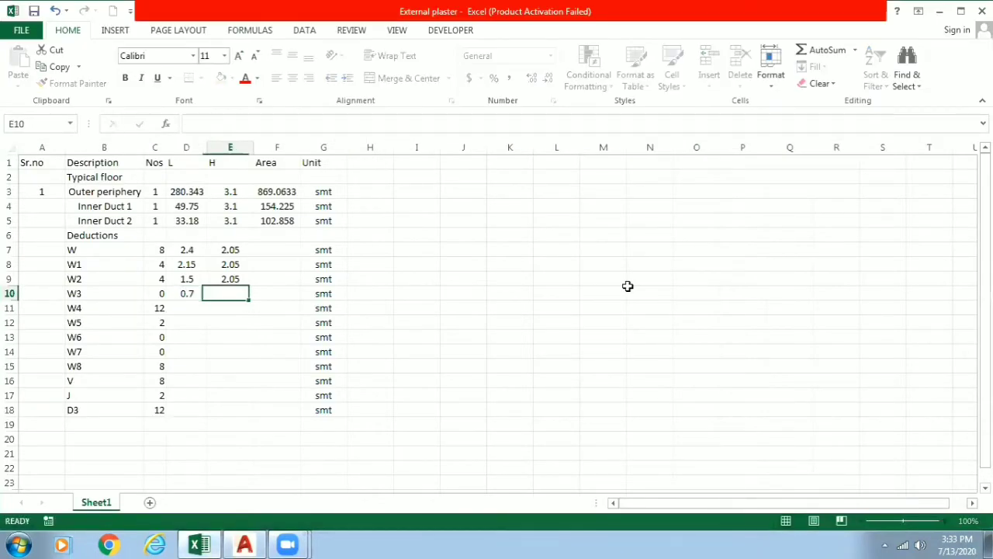
type("0.95")
key("Return")
key("alt+Tab")
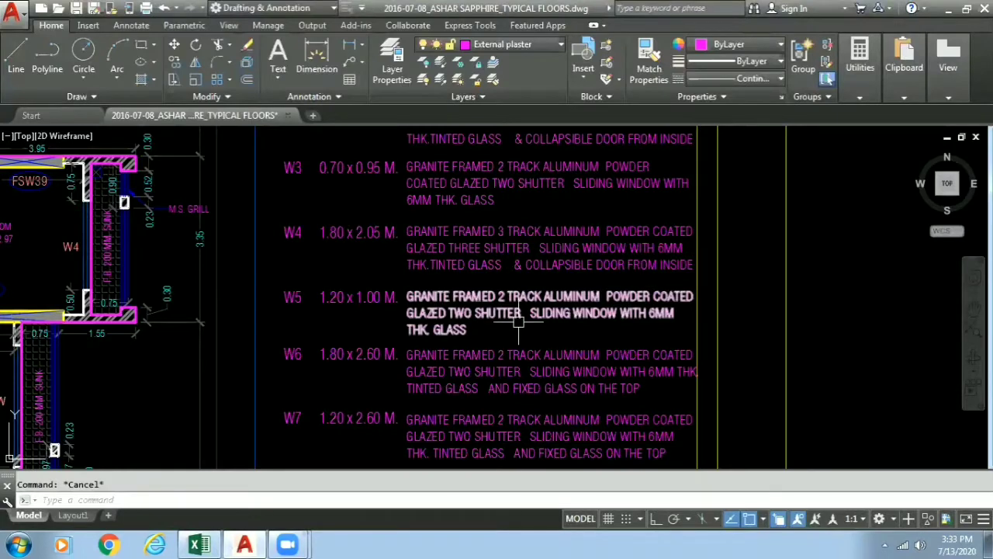
middle_click_drag(473, 328, 480, 199)
key("alt+Tab")
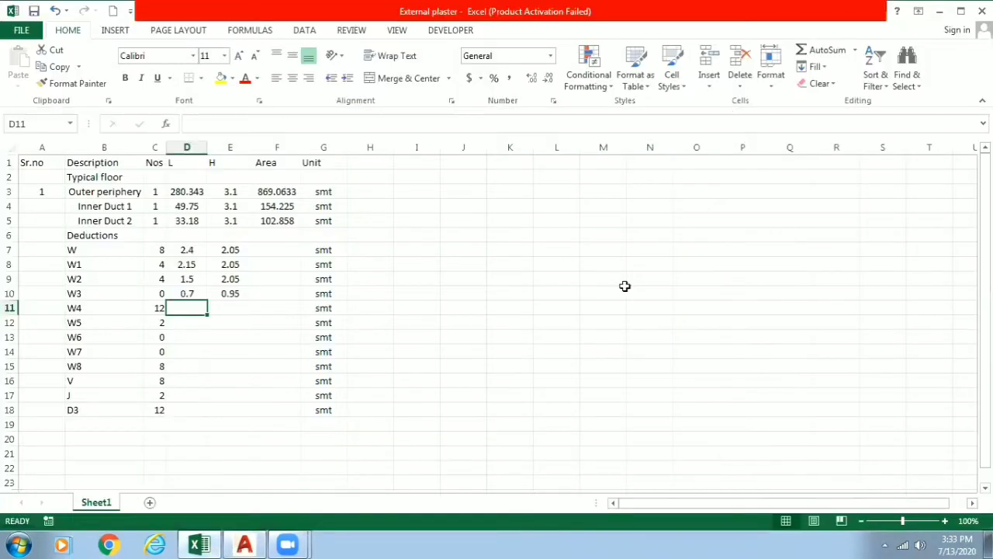
type("1.6")
key("Tab")
type("2.05")
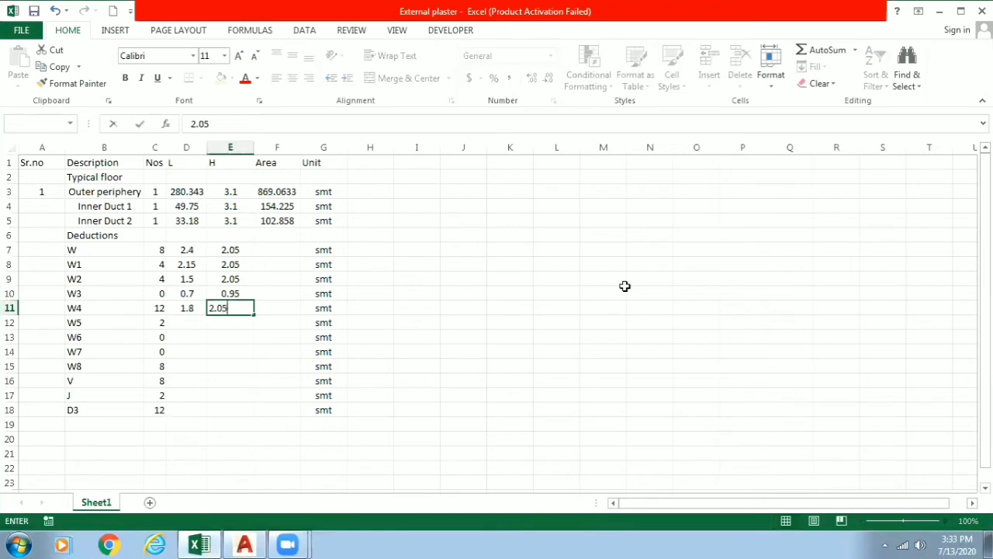
key("Return")
Step: Enter W5 as 1.2 × 1 and W6 as 1.8 × 2.6
key("alt+Tab")
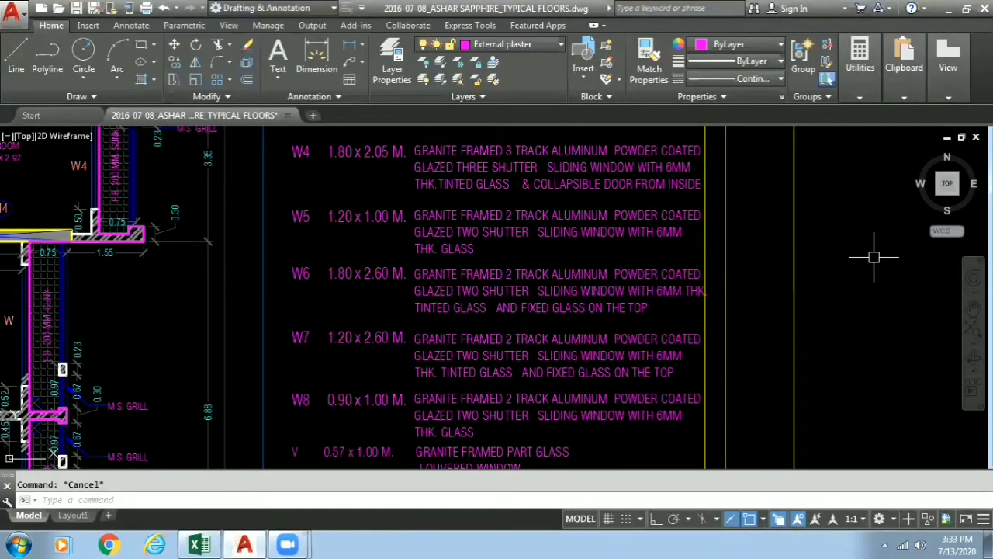
key("alt+Tab")
type("1.2")
key("Tab")
type("1")
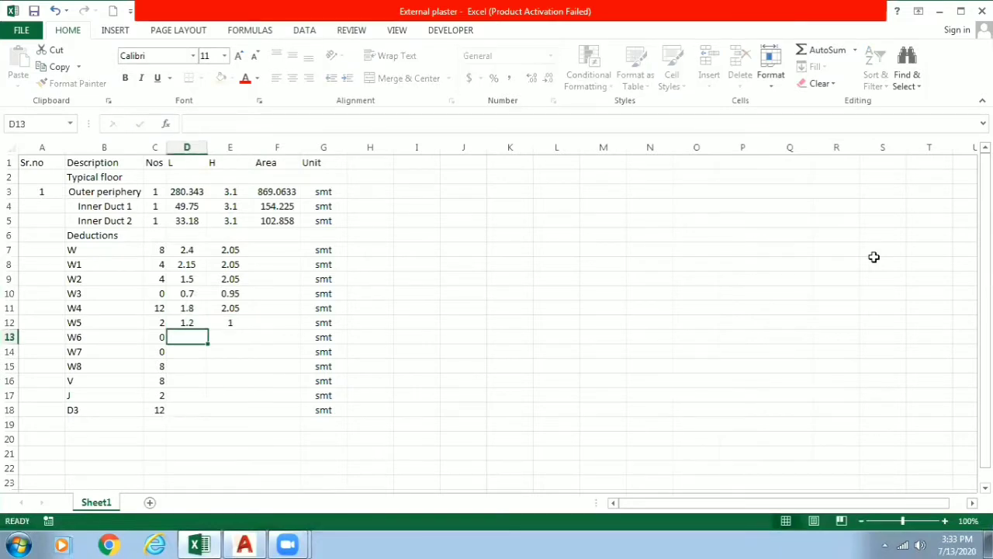
key("alt+Tab")
key("alt+Tab")
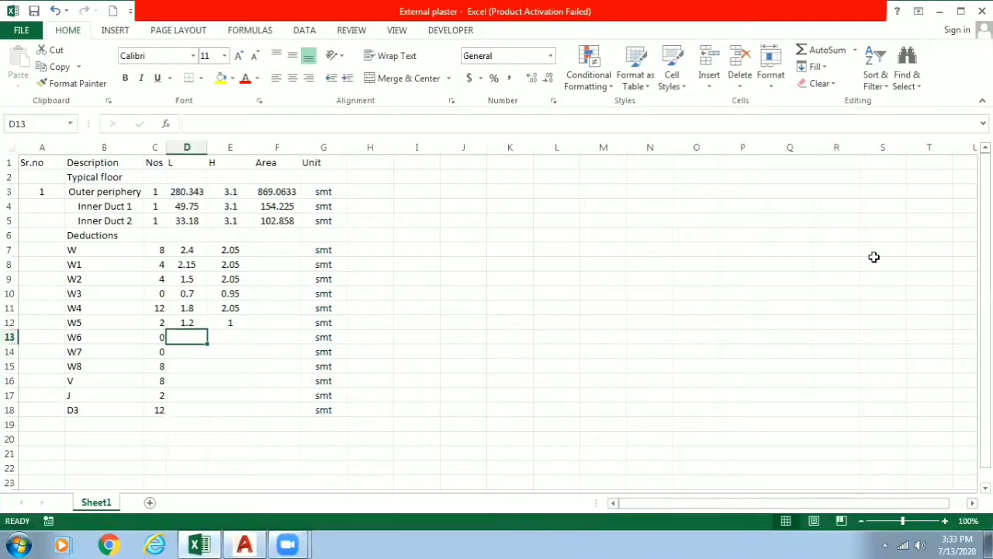
type("1.8")
key("Tab")
type("2.6")
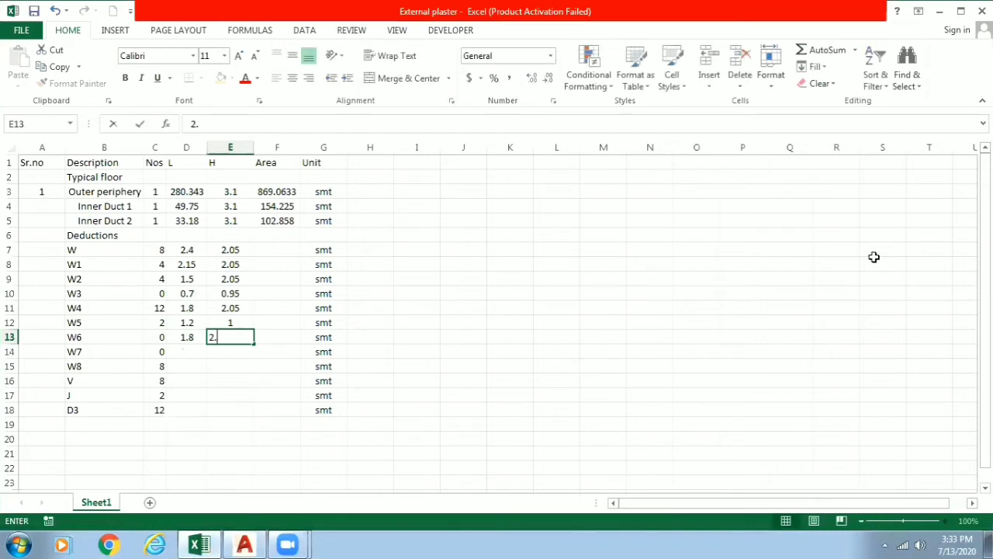
key("Return")
Step: Enter W7 as 1.2 × 2.6 and the ventilator V as 0.57 × 1
key("alt+Tab")
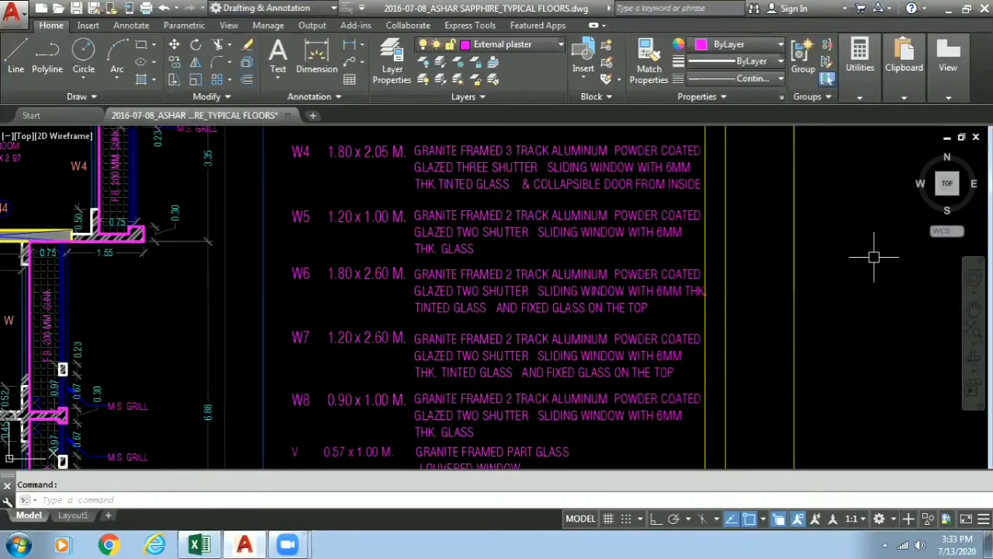
key("alt+Tab")
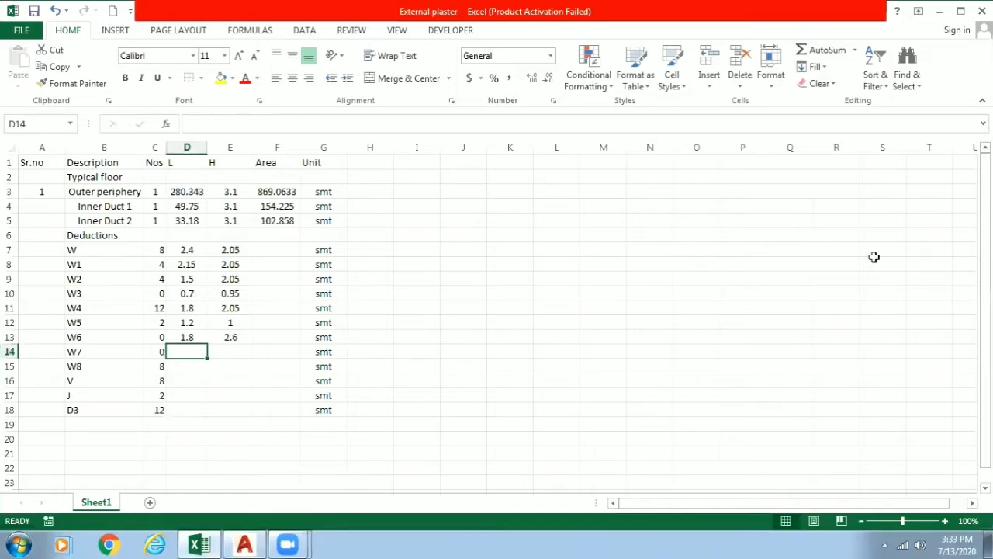
type("1.2")
key("Tab")
type("2.6")
key("Return")
key("alt+Tab")
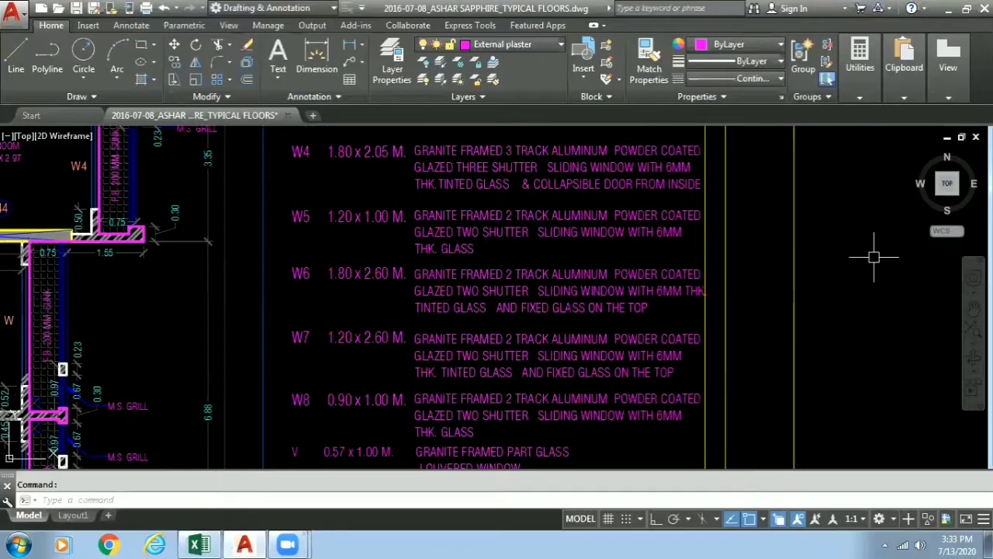
key("alt+Tab")
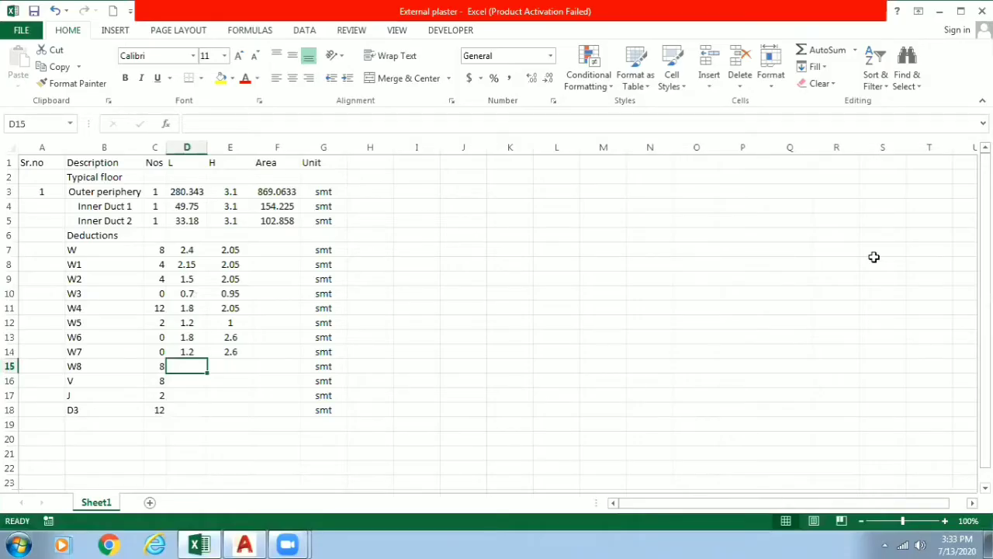
key("alt+Tab")
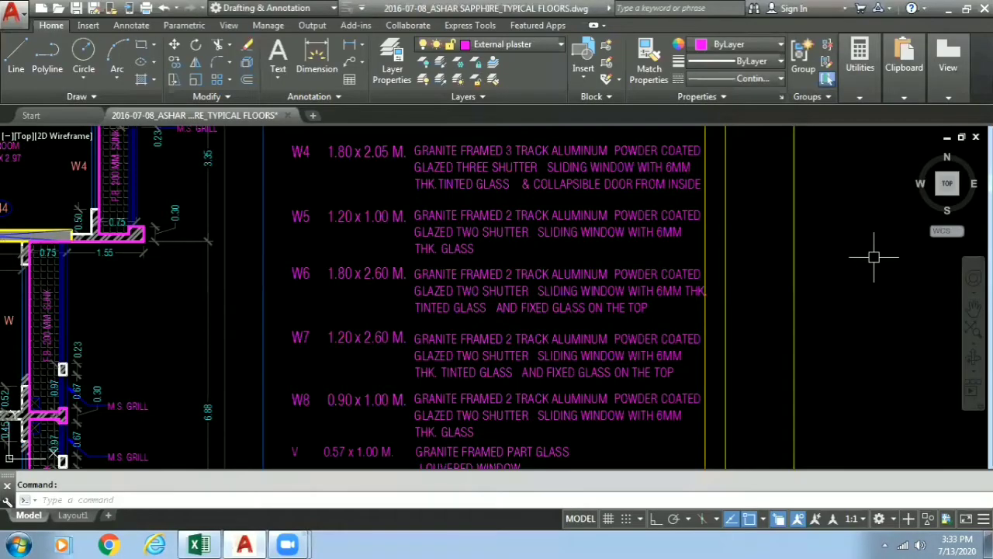
key("alt+Tab")
type("0.57")
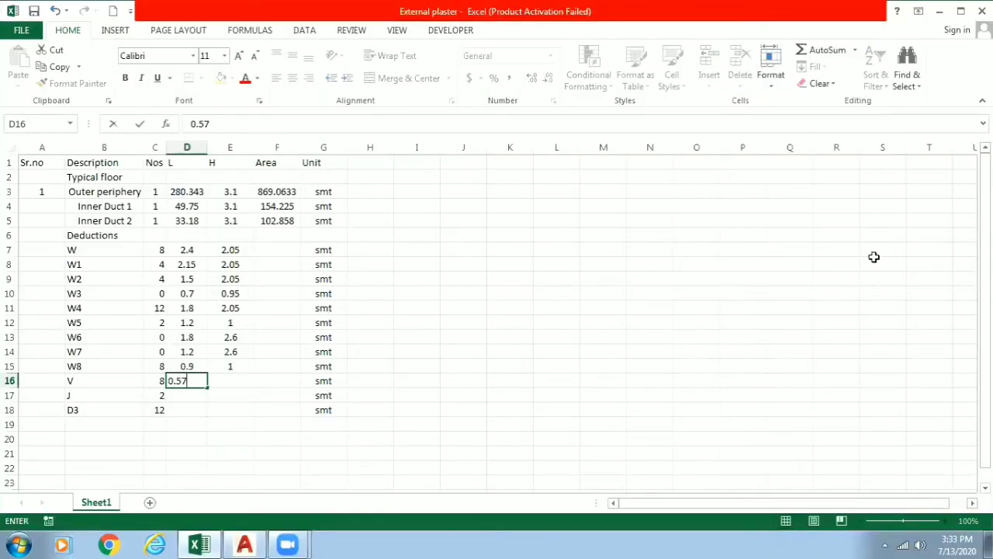
key("Tab")
type("1")
key("Return")
Step: Enter J's length 2.3 and D3's length 0.6 from the door schedule
key("alt+Tab")
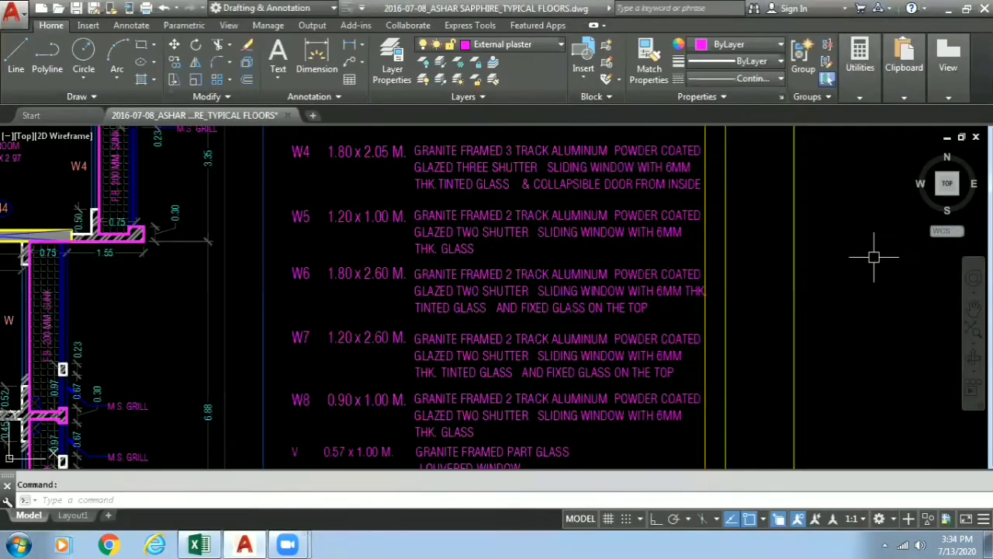
scroll(406, 379, "down", 3)
scroll(421, 381, "up", 3)
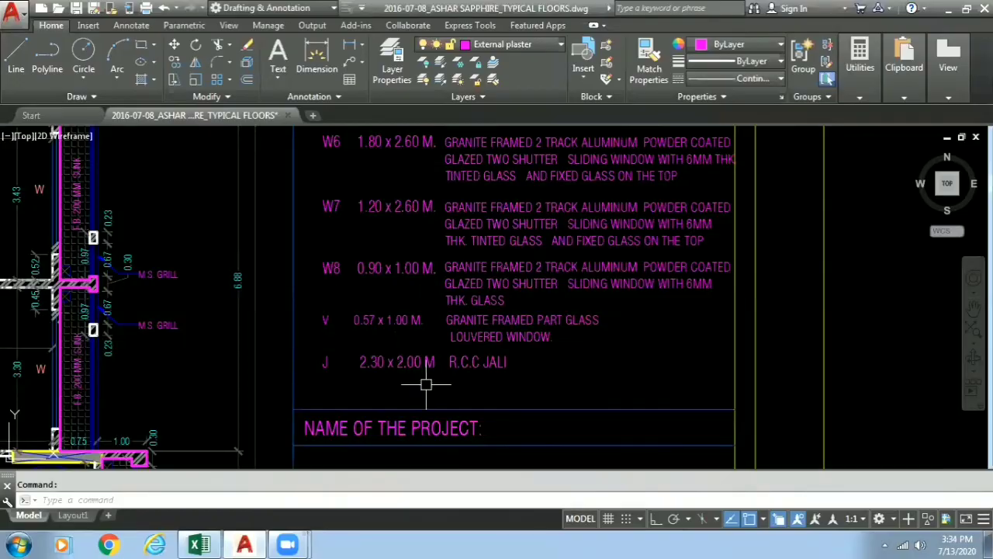
key("alt+Tab")
type("2.3")
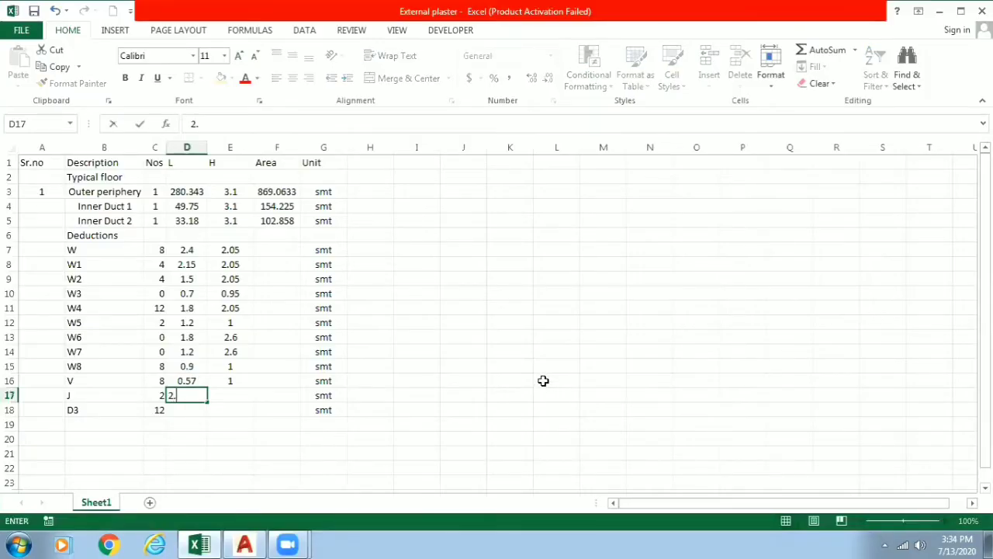
key("Tab")
key("alt+Tab")
key("alt+Tab")
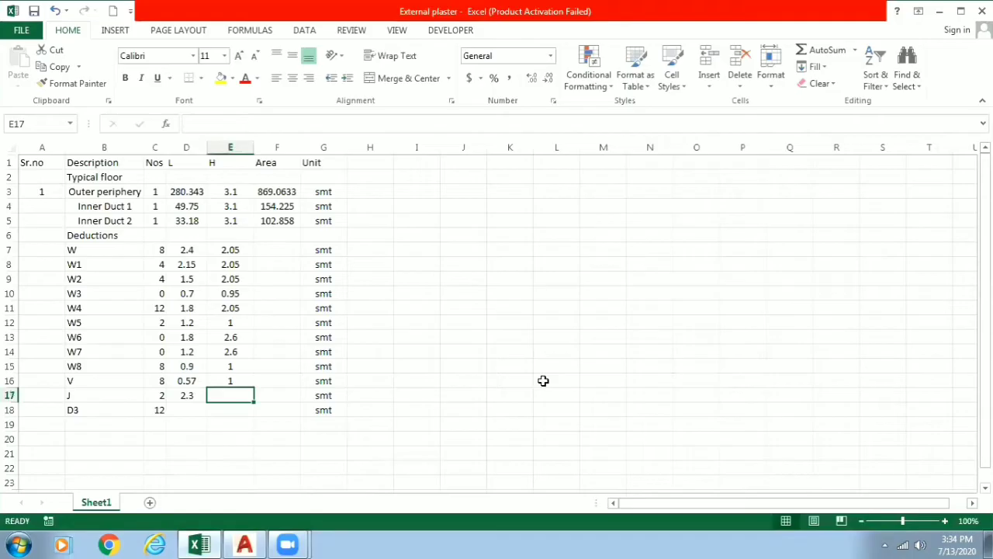
key("alt+Tab")
scroll(519, 320, "up", 2)
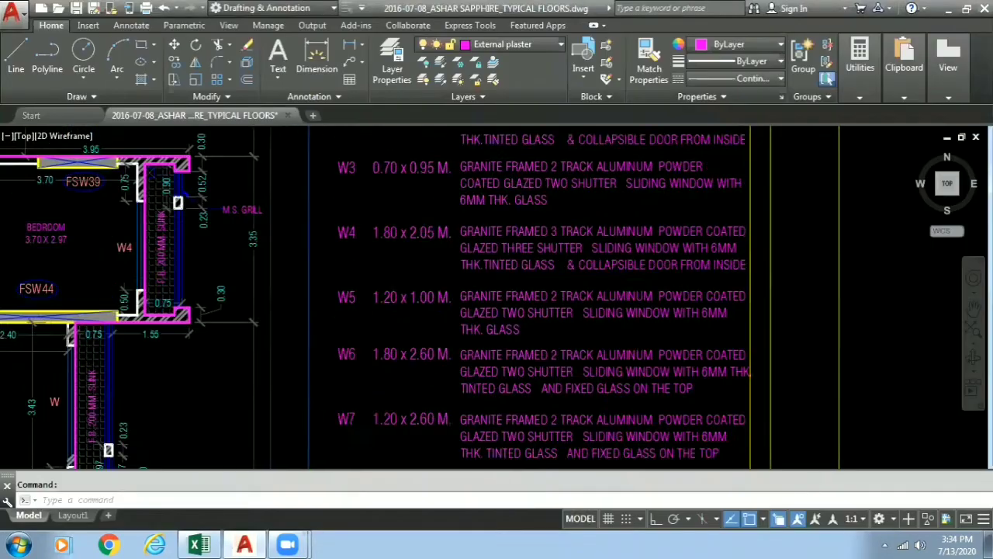
scroll(518, 321, "down", 2)
scroll(519, 320, "down", 2)
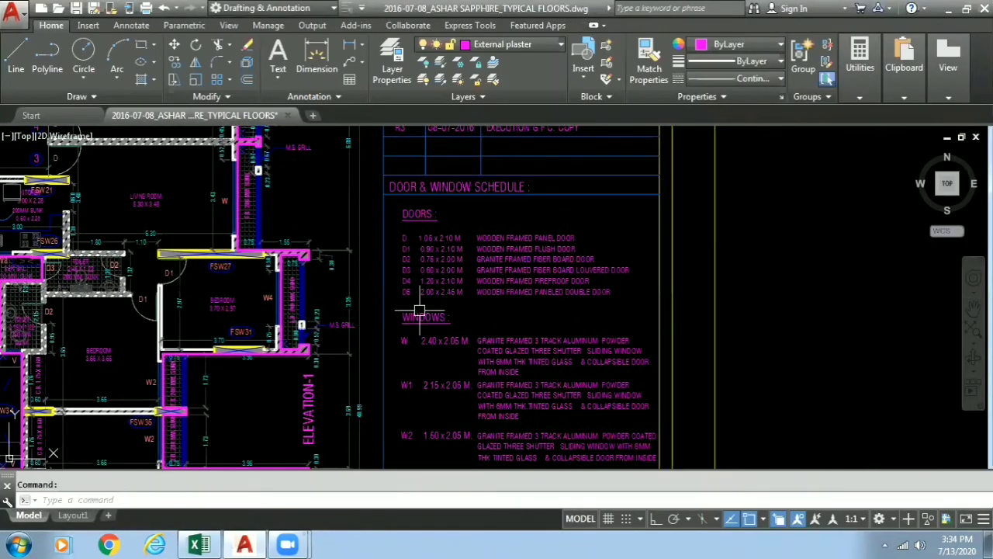
scroll(432, 288, "up", 5)
scroll(451, 248, "down", 1)
key("alt+Tab")
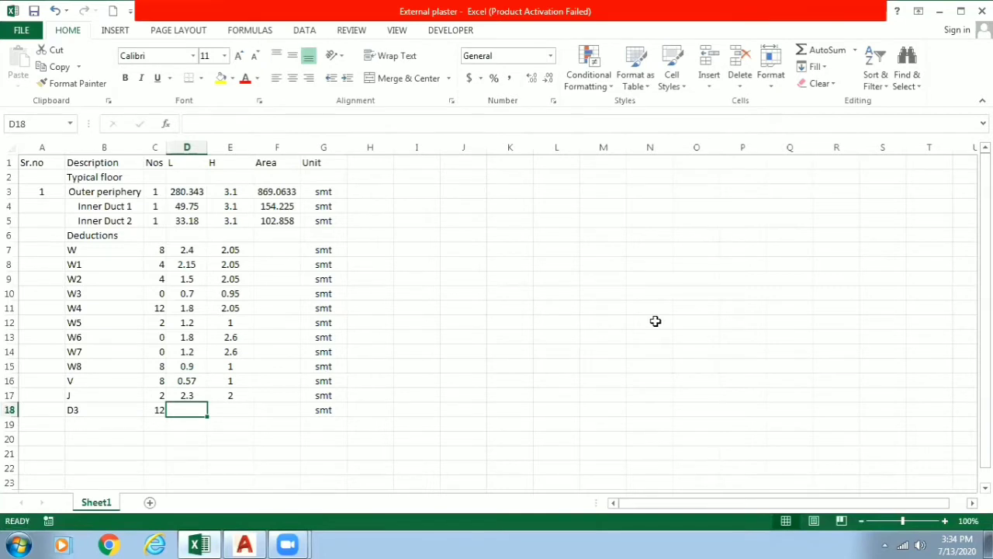
type("0.6")
key("Tab")
Step: Give D3 height 2, then set W's area in F7 to negative count × length × height
type("2")
key("Tab")
key("Up")
key("Up")
key("Up")
key("Up")
key("Up")
key("Up")
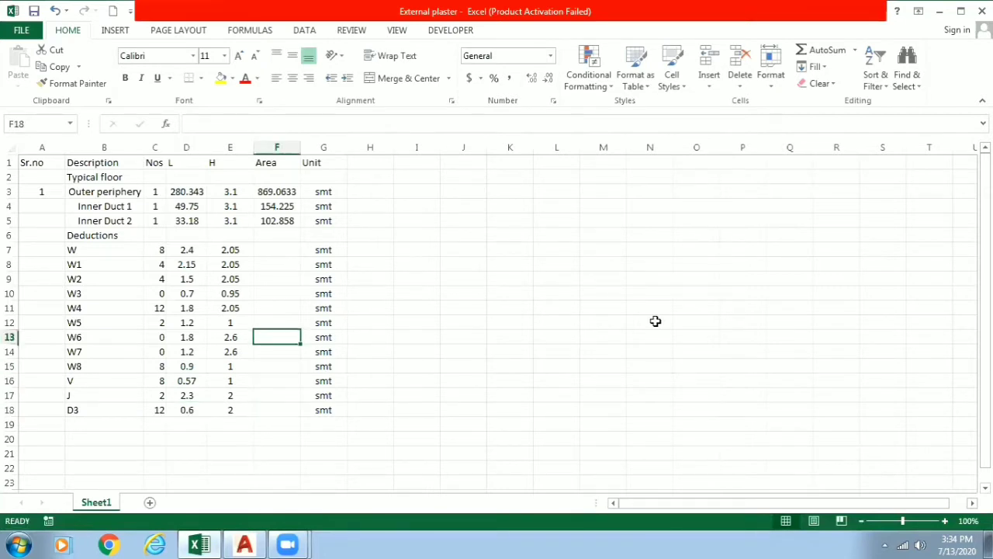
key("Up")
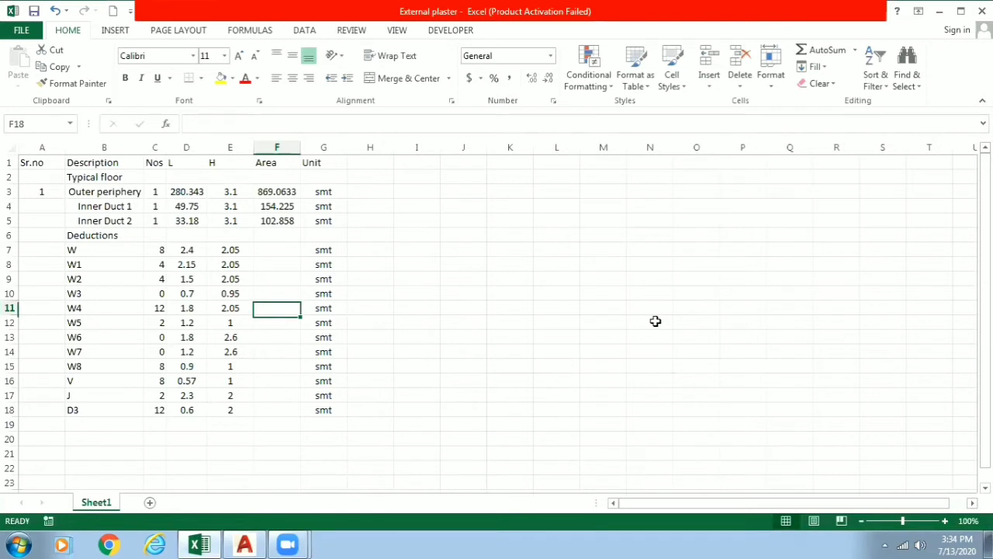
key("Up")
key("Up")
key("Up")
key("Up")
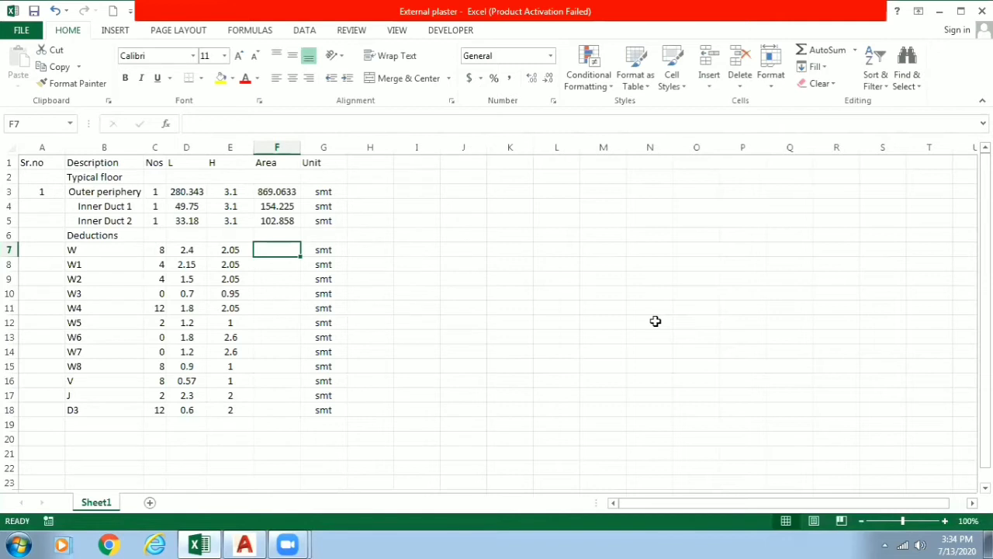
type("-")
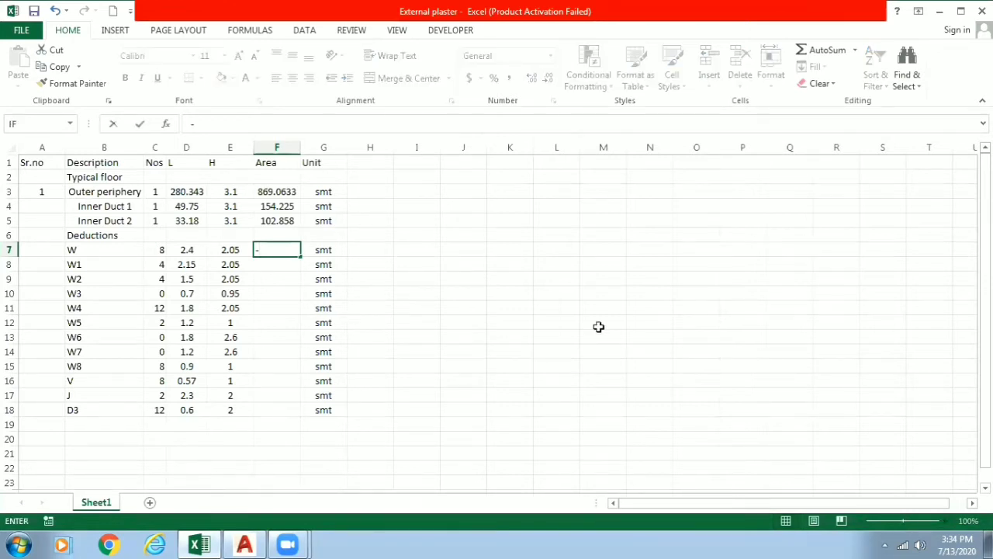
left_click(162, 250)
type("*")
left_click(187, 249)
type("*")
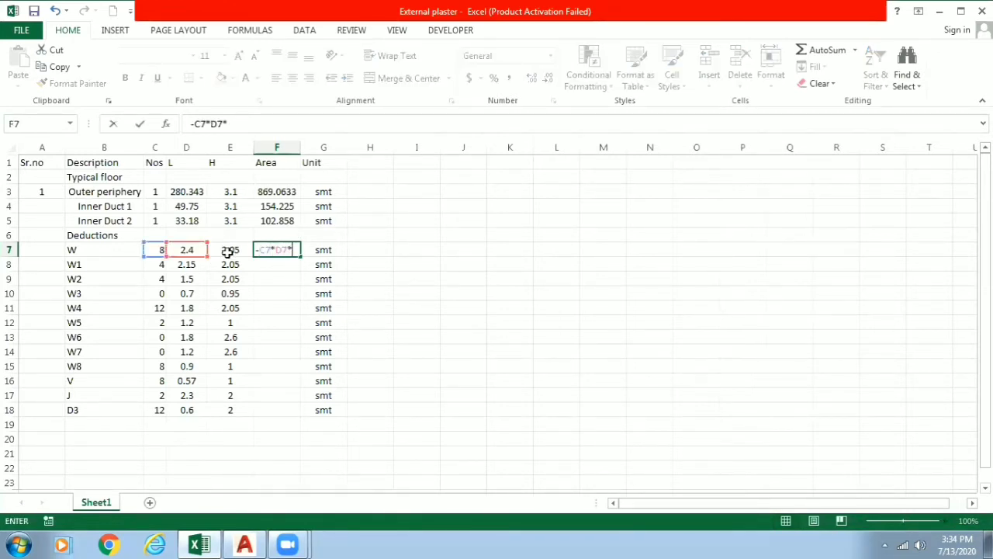
left_click(230, 249)
key("Return")
Step: Fill the deduction area formula from F7 down to F18
left_click(289, 248)
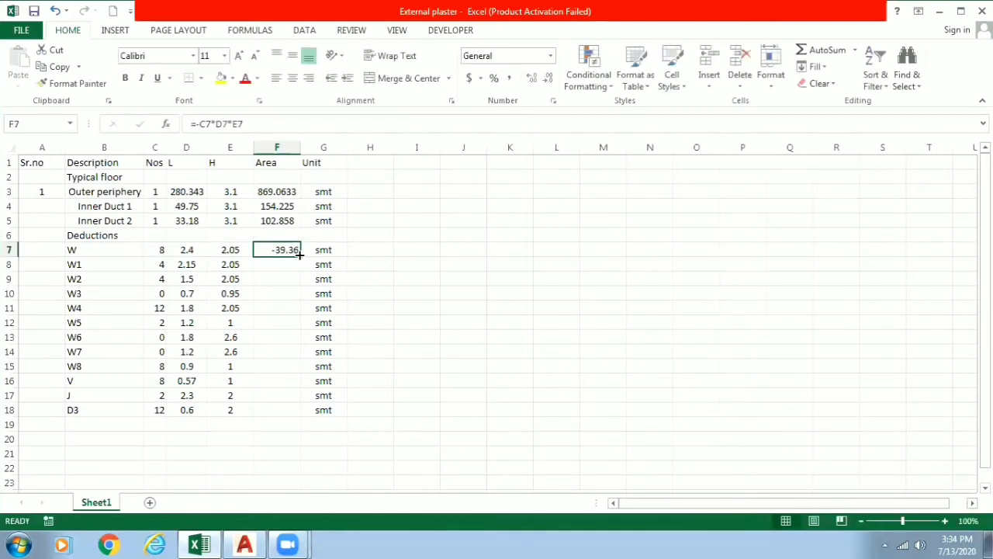
left_click_drag(300, 254, 279, 417)
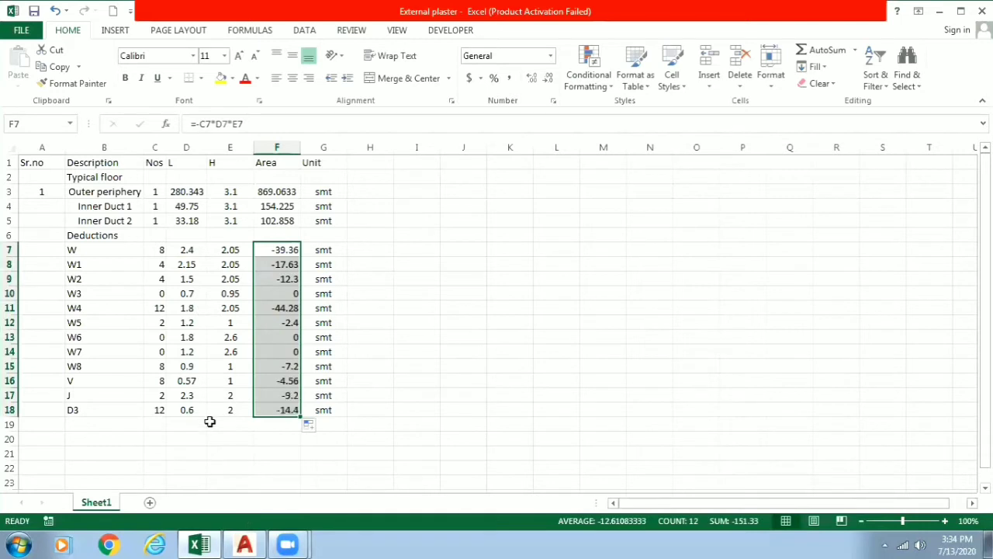
left_click(41, 441)
left_click_drag(44, 437, 243, 444)
Step: AutoSum F3:F19 in F20 for a 974.8163 total and label it Smt
left_click(273, 437)
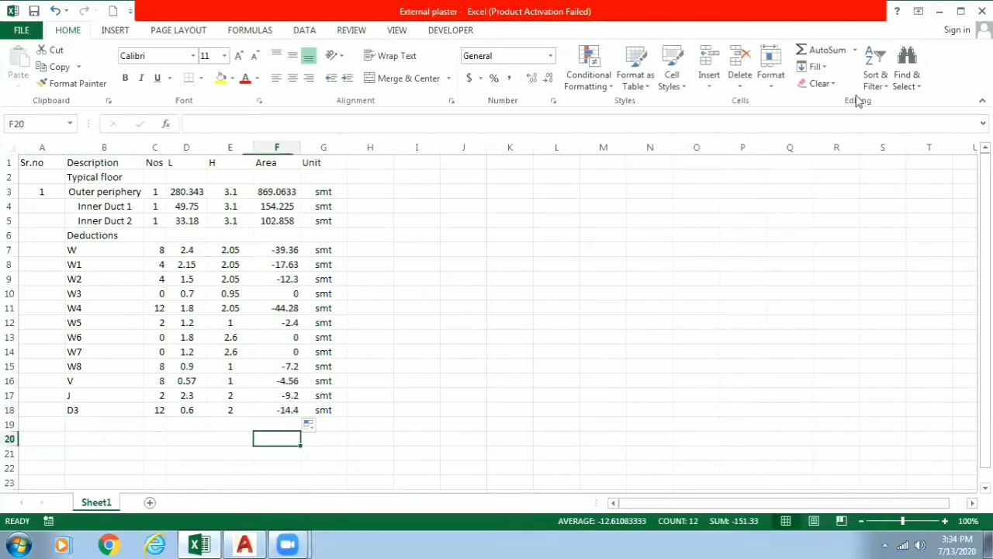
left_click(815, 50)
left_click_drag(304, 241, 297, 189)
key("Tab")
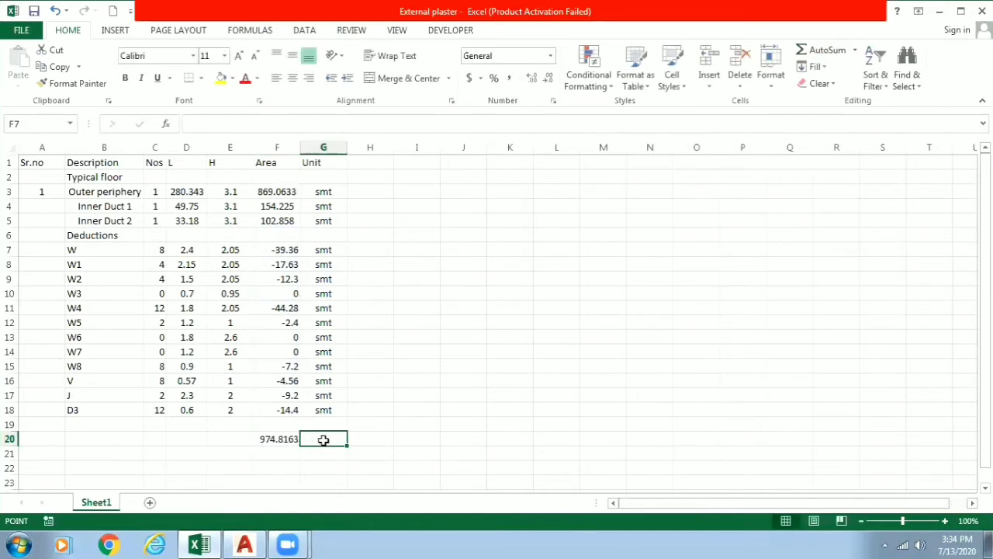
type("Smt")
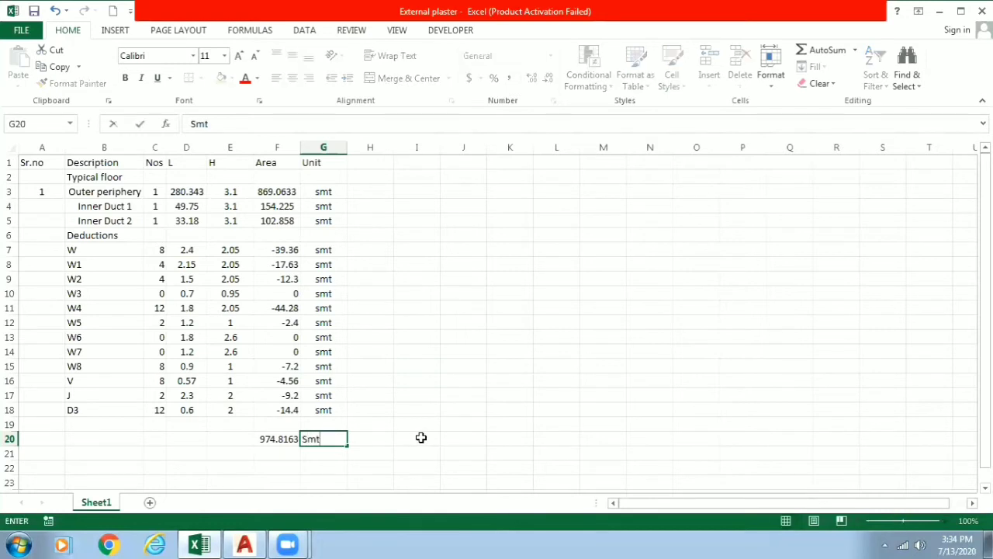
key("Return")
Step: Check the F20 total formula by moving around the surrounding cells
key("Up")
key("Right")
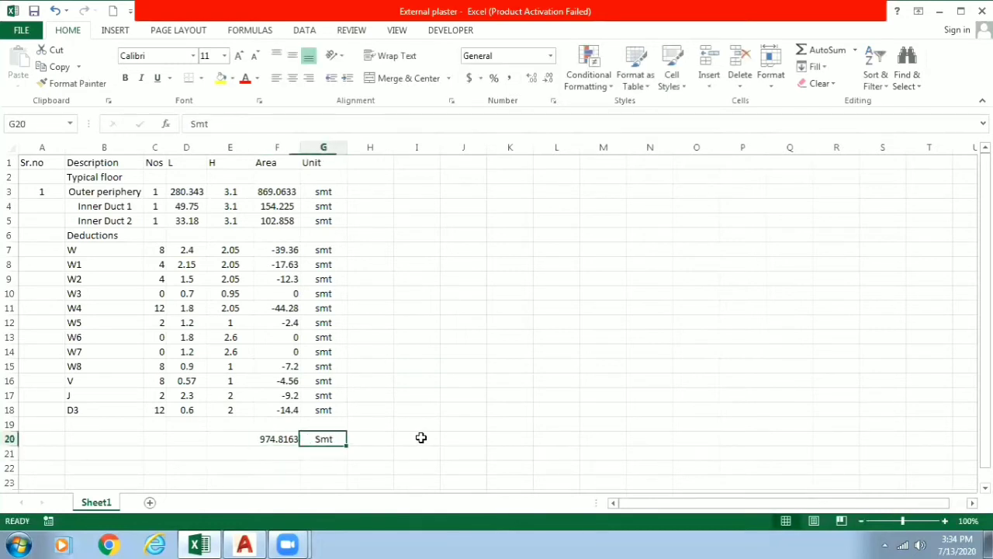
key("Left")
key("Left")
key("Left")
key("Right")
key("Right")
key("Right")
key("Left")
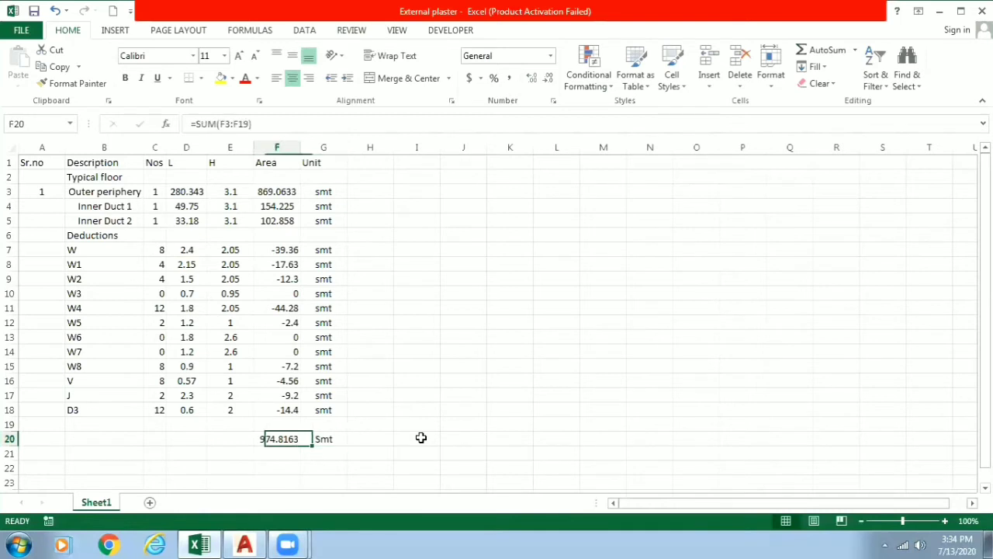
key("Left")
key("Down")
key("Down")
key("Up")
key("Right")
key("Up")
key("Right")
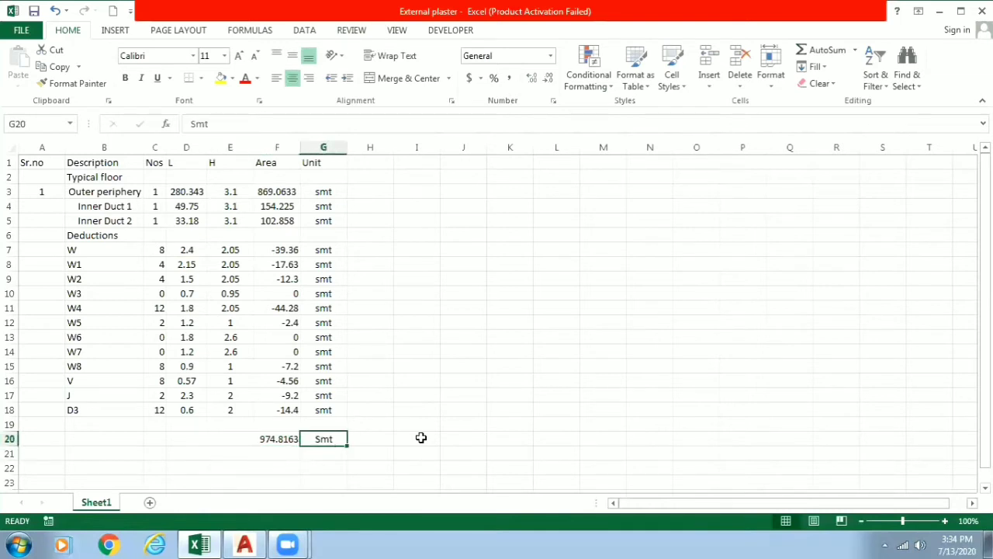
key("Down")
key("Left")
key("Up")
key("Right")
key("alt+Tab")
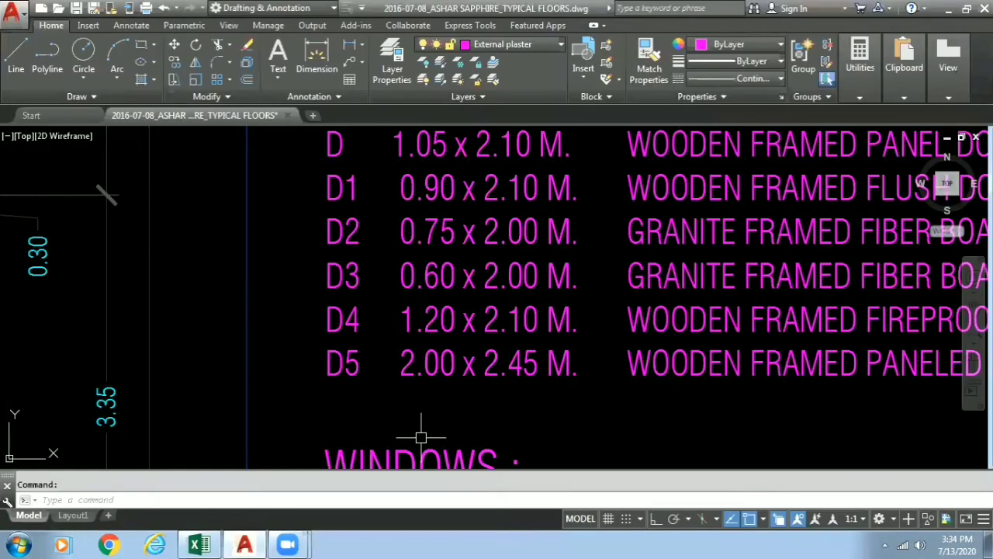
scroll(420, 437, "down", 5)
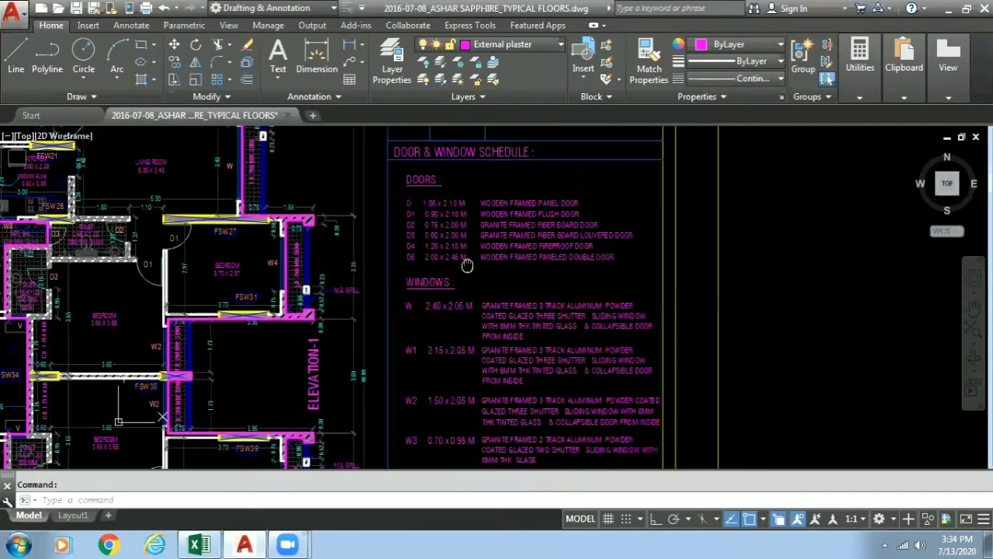
middle_click_drag(305, 287, 616, 288)
middle_click_drag(244, 355, 347, 279)
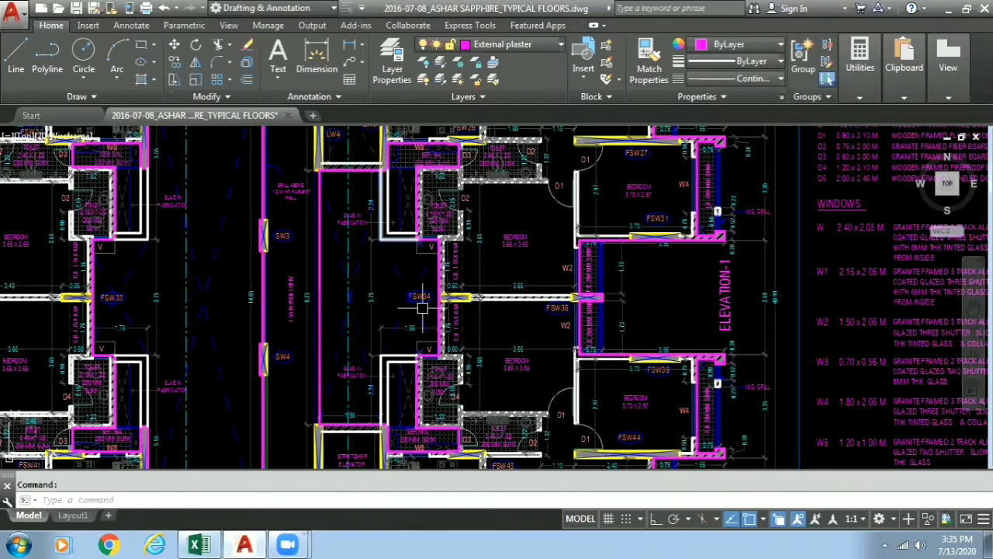
scroll(284, 186, "up", 5)
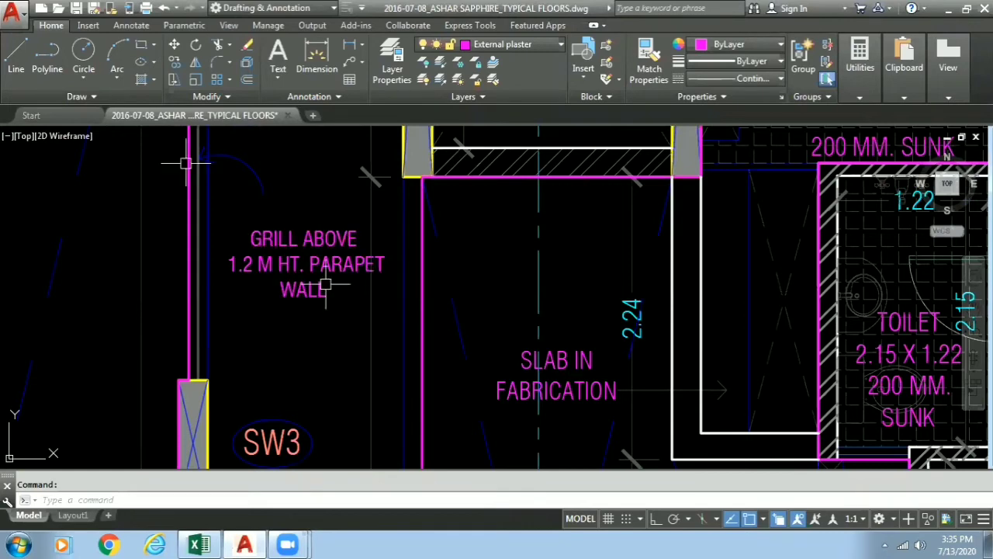
scroll(267, 285, "down", 4)
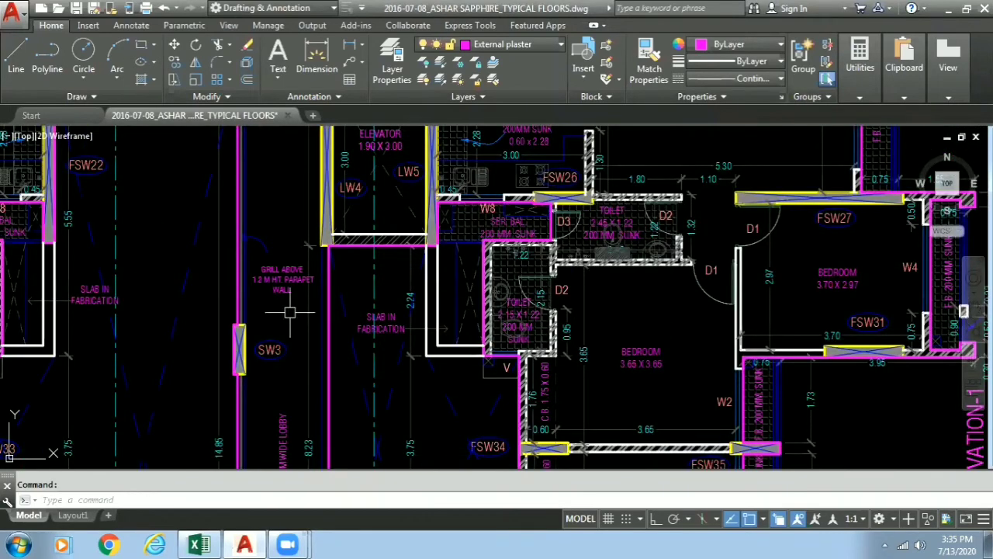
scroll(176, 288, "down", 5)
middle_click_drag(176, 287, 187, 217)
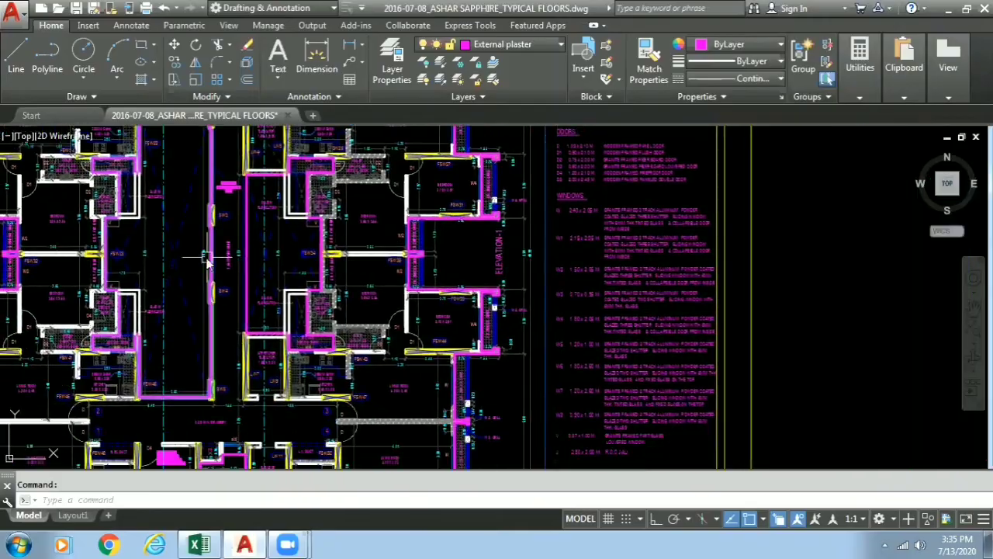
key("alt+Tab")
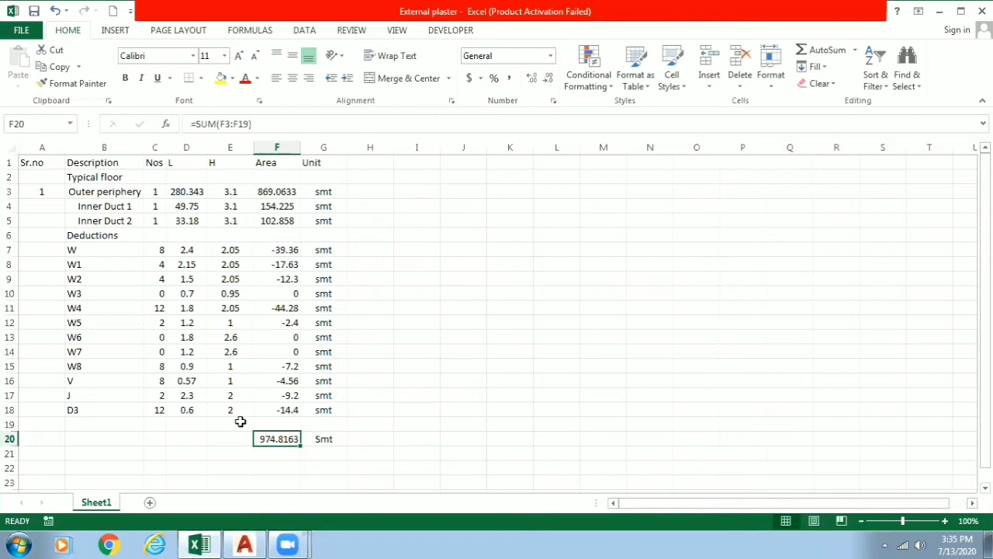
Step: Enter the 0.03 m plaster thickness in F21
key("Down")
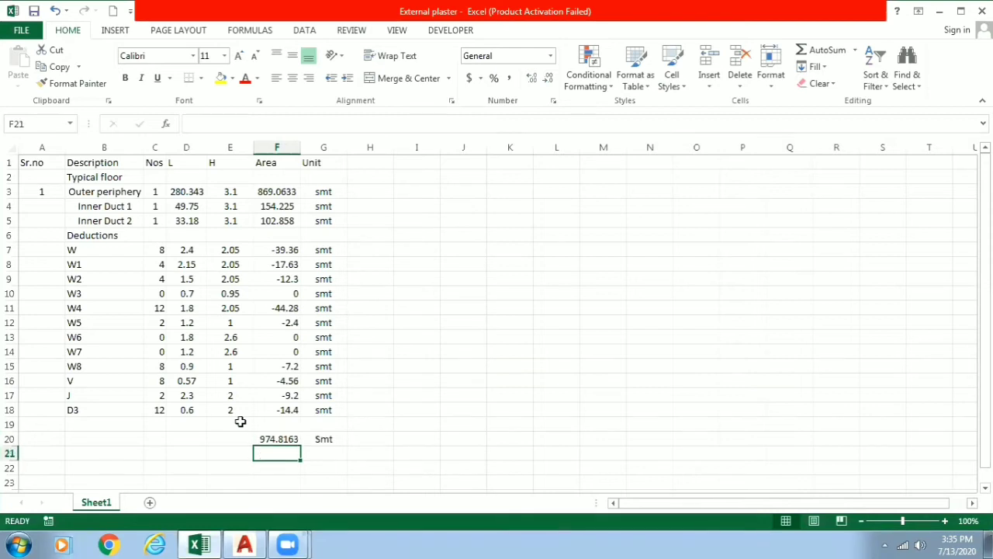
key("Left")
key("Left")
key("Right")
key("Right")
type("0.03")
key("Right")
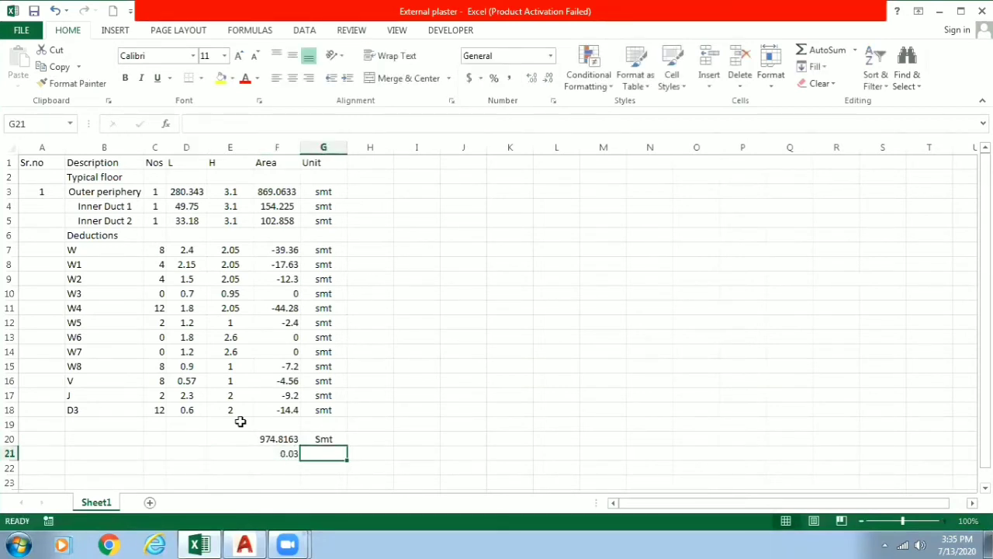
Step: Compute the 29.24449 plaster volume in F22 as =+F20*F21
key("Down")
key("Left")
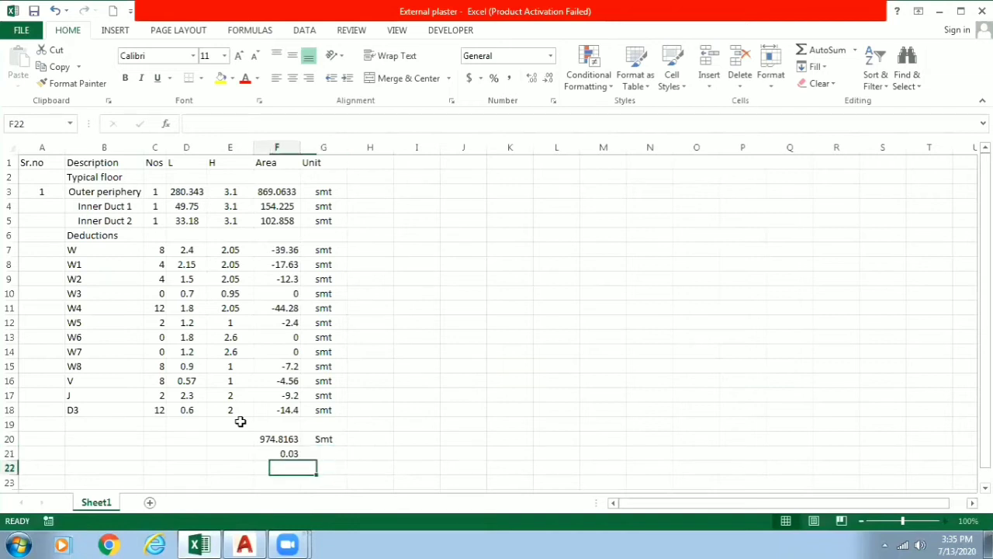
type("+")
key("Up")
key("Up")
type("*")
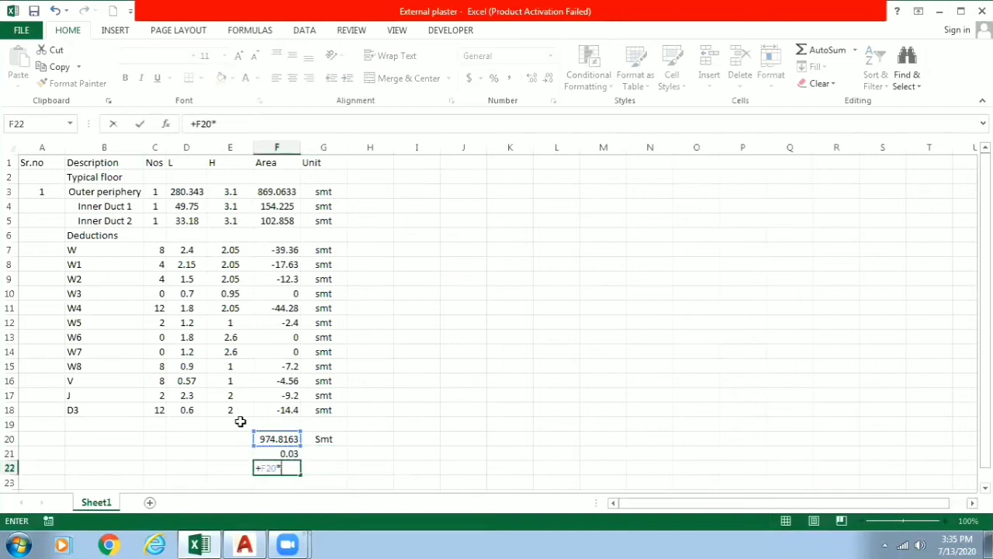
key("Up")
key("Tab")
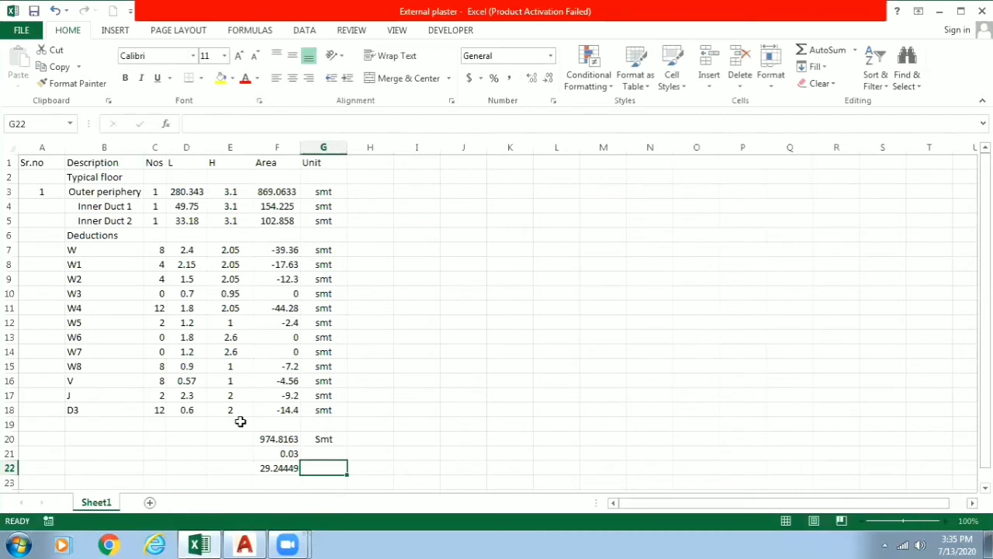
left_click(241, 422, "shift")
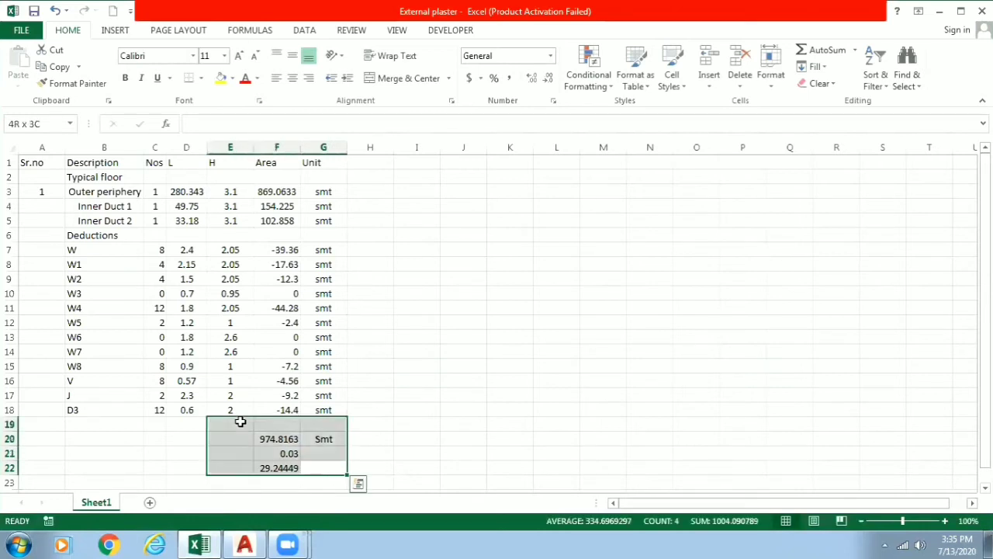
left_click(323, 456)
double_click(324, 466)
Step: Label the F22 volume 'Cub' in G22 and enter the plaster ratio 1:4 note in E23
type("Cub")
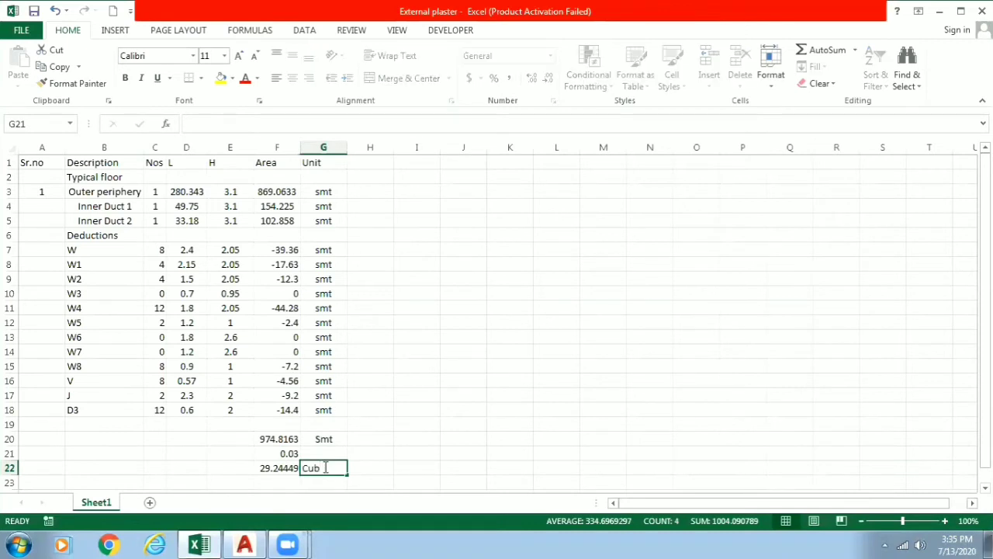
key("Return")
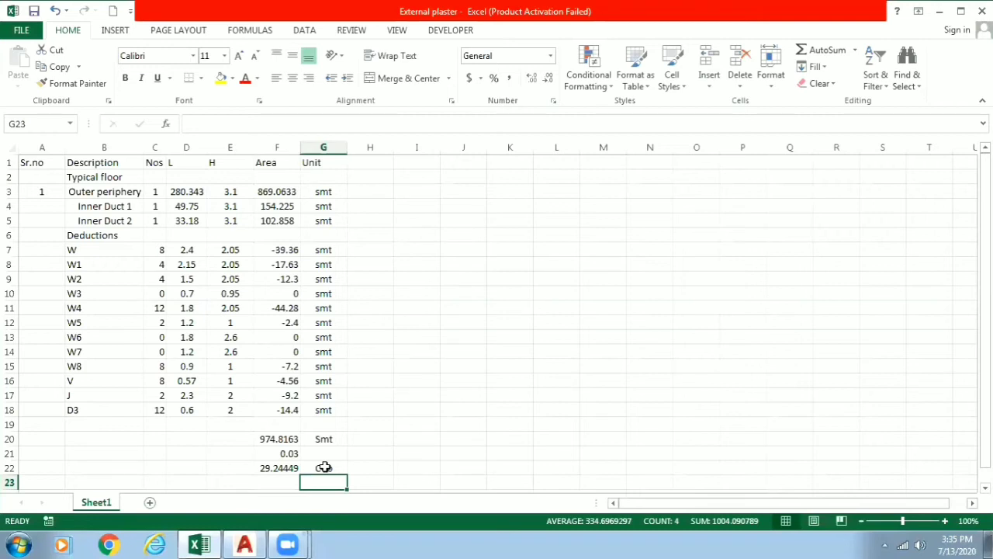
key("Left")
key("Left")
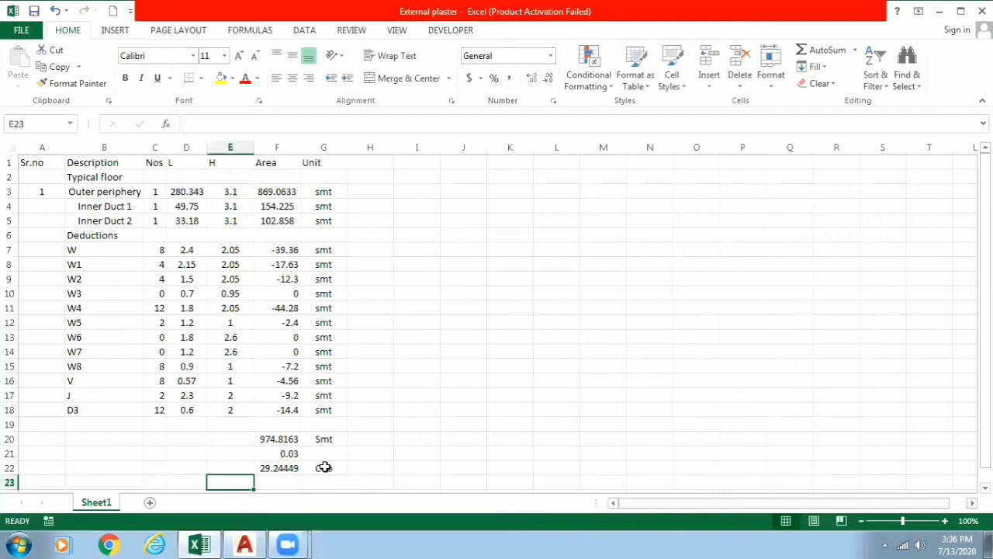
type("Assume")
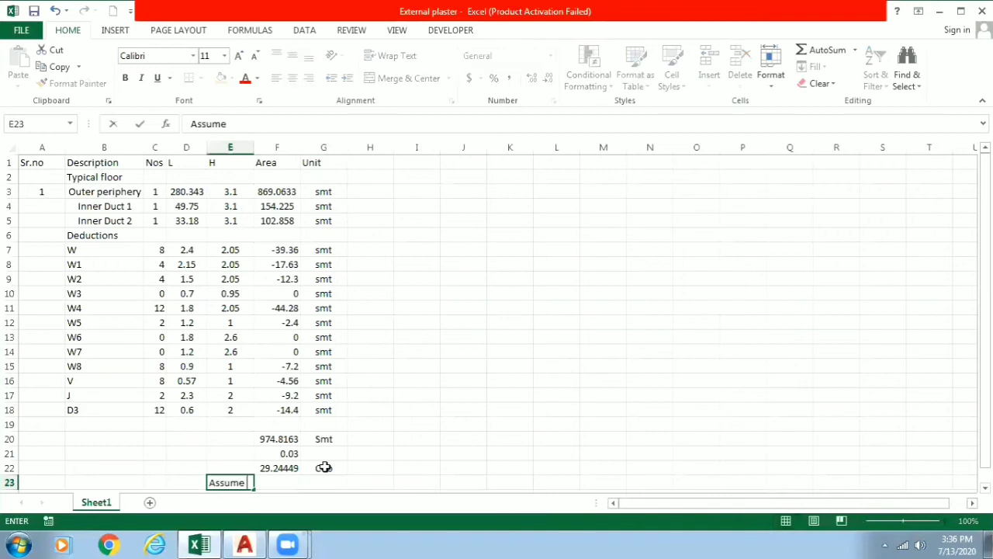
type(" ration of p")
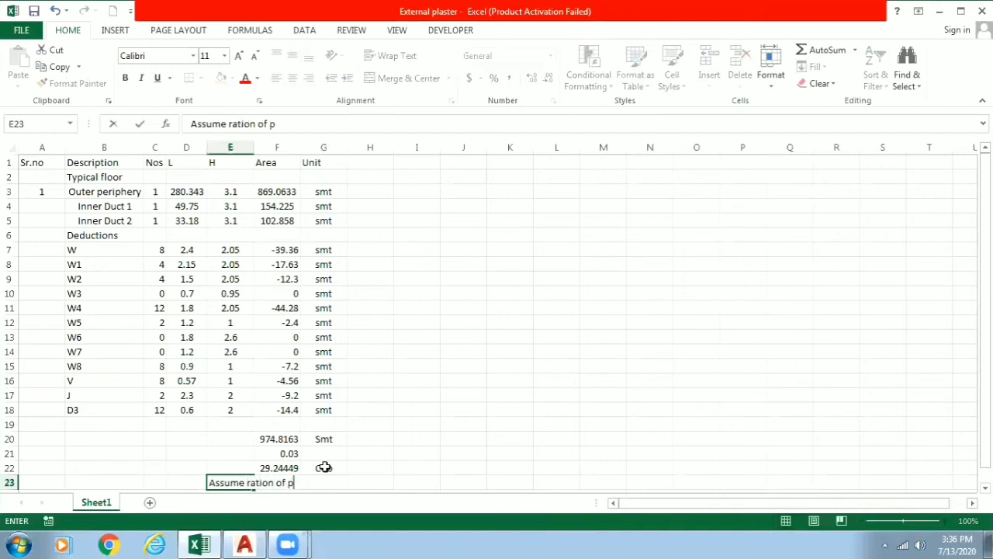
type("laster 1:4")
key("Return")
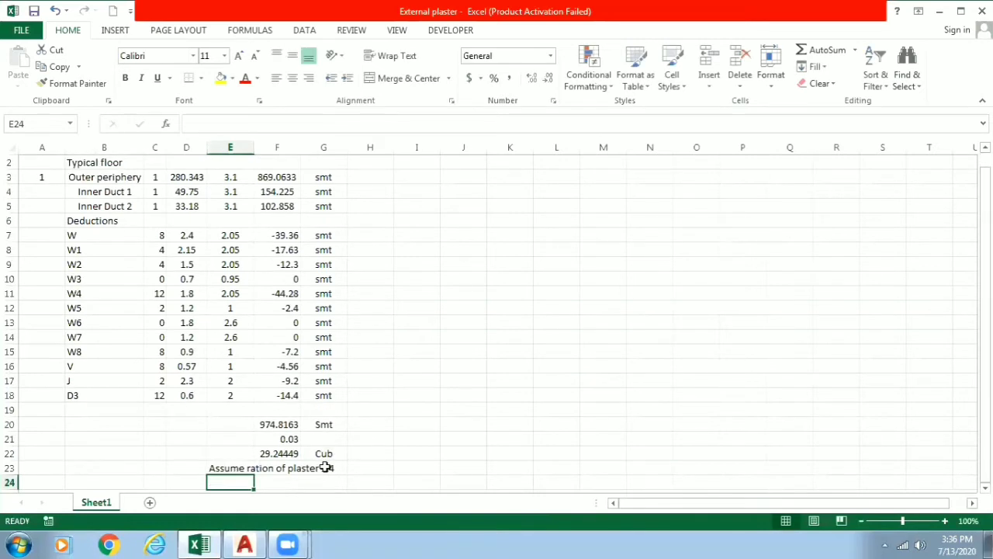
Step: Correct the E23 note to read 'Assume ratio of plaster 1:4'
left_click(224, 470)
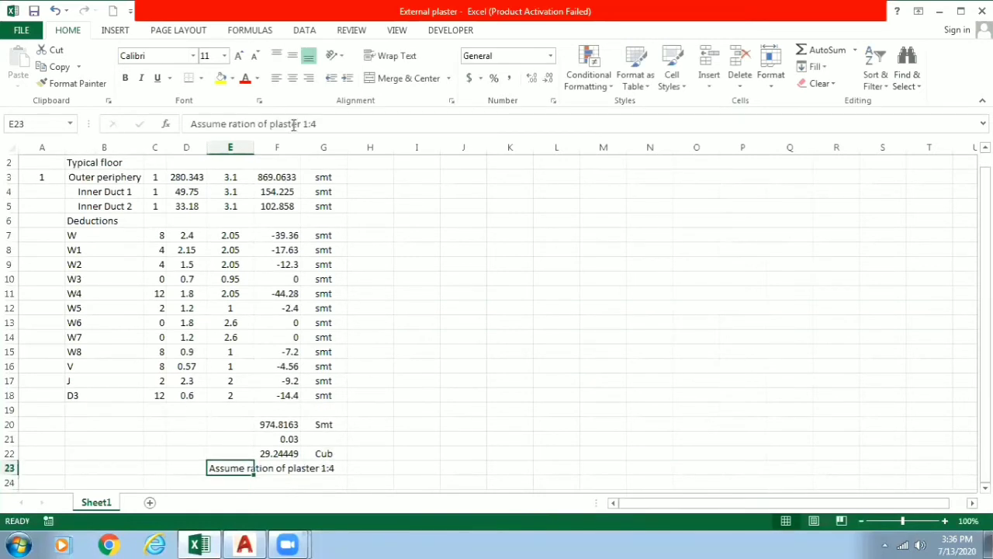
left_click(257, 124)
key("BackSpace")
key("Return")
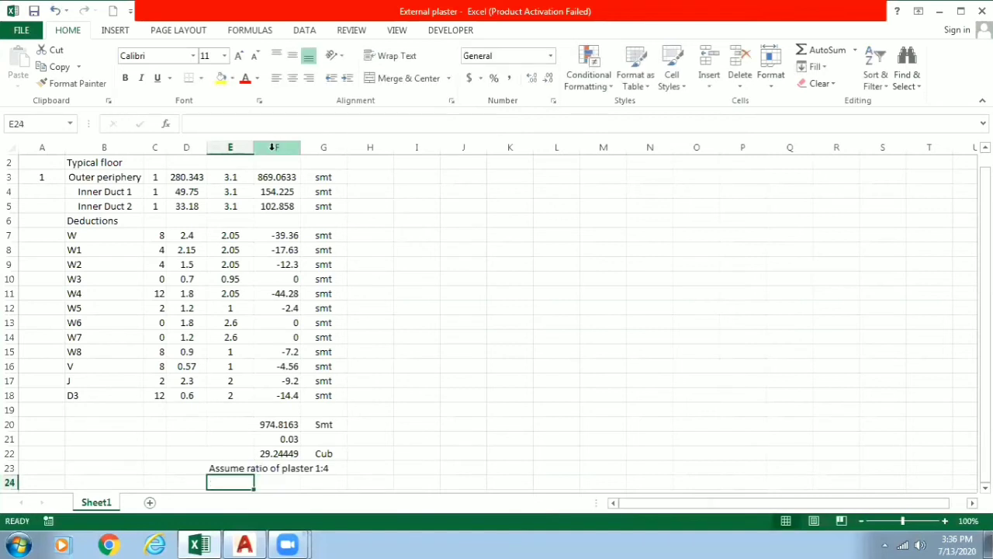
scroll(272, 225, "down", 2)
Step: Enter =F22/(1+4) in F25 to get 5.848898
left_click(291, 406)
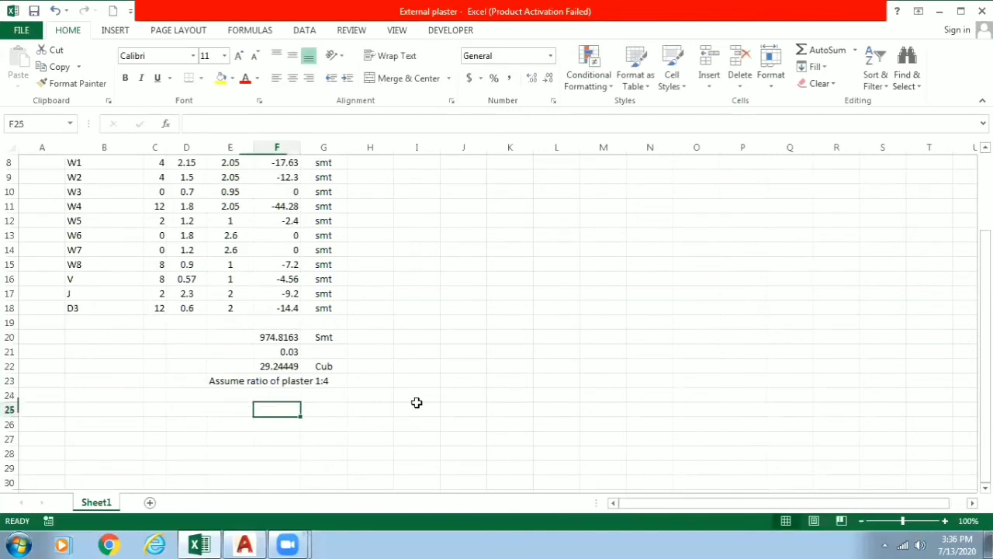
type("+")
key("Up")
key("Up")
key("Up")
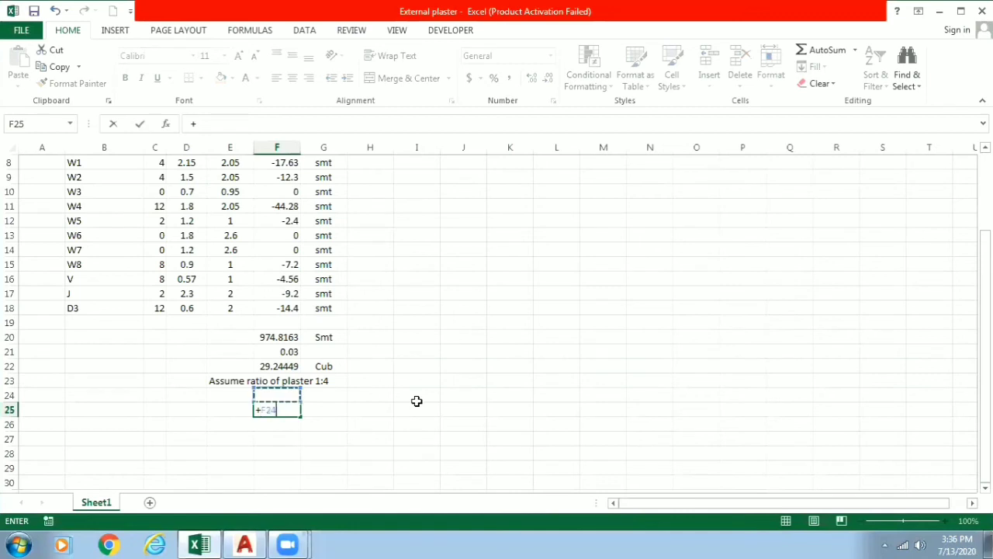
type("/(")
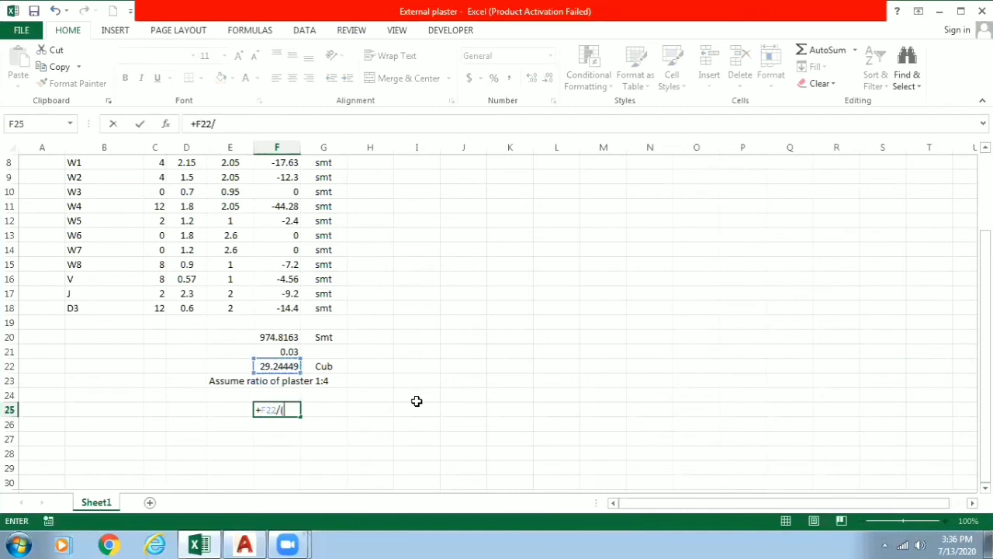
type("1+4)")
key("Return")
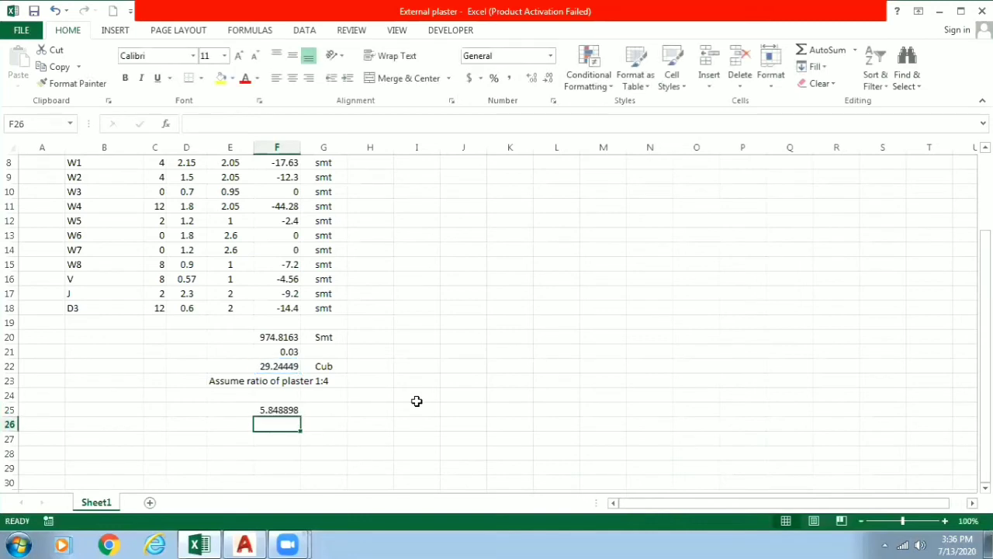
Step: Label E26 'Qty of cement' and autofit column E to fit the ratio note
key("Up")
key("Right")
key("Down")
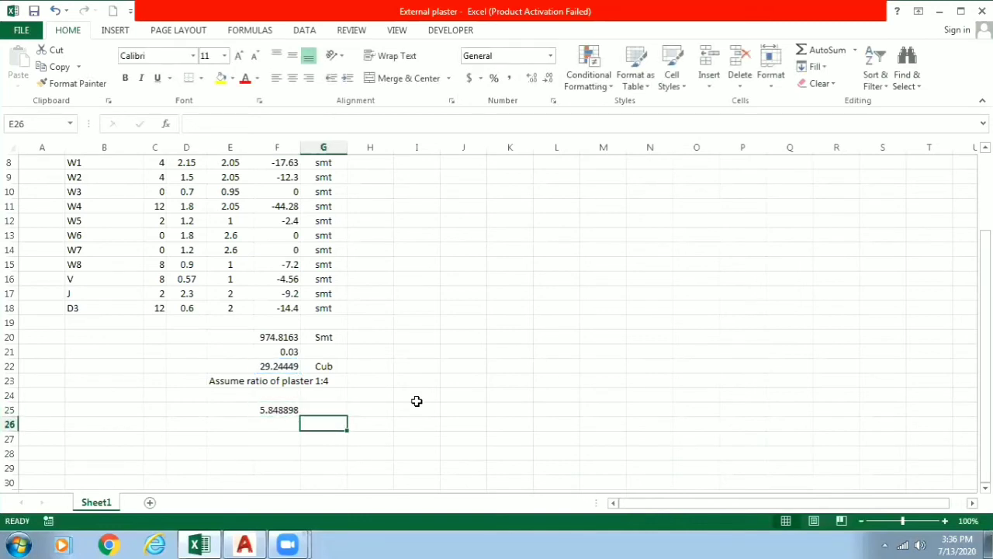
key("Left")
key("Left")
type("Qty od")
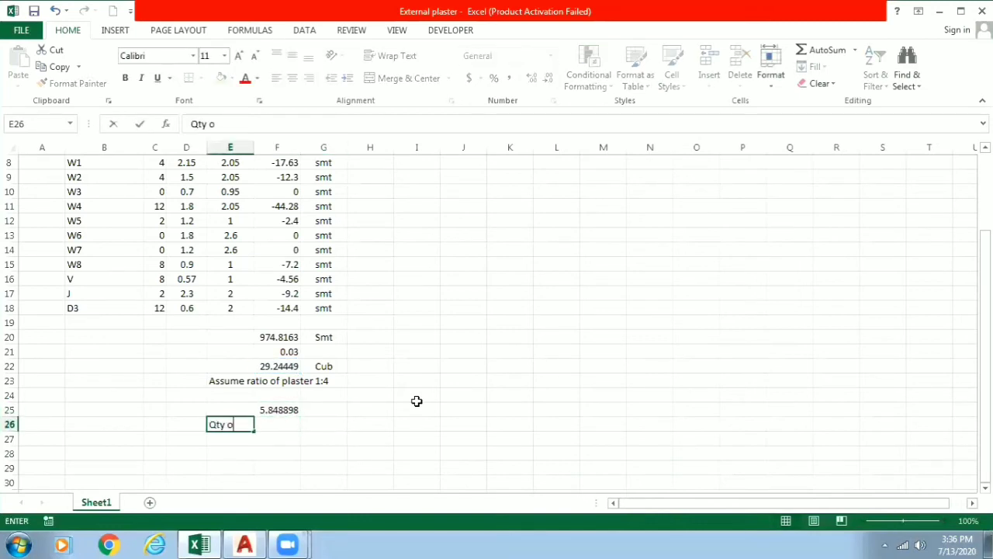
key("BackSpace")
type("f ce")
type(",,")
key("BackSpace")
key("BackSpace")
type("ment")
left_click(417, 400)
key("Right")
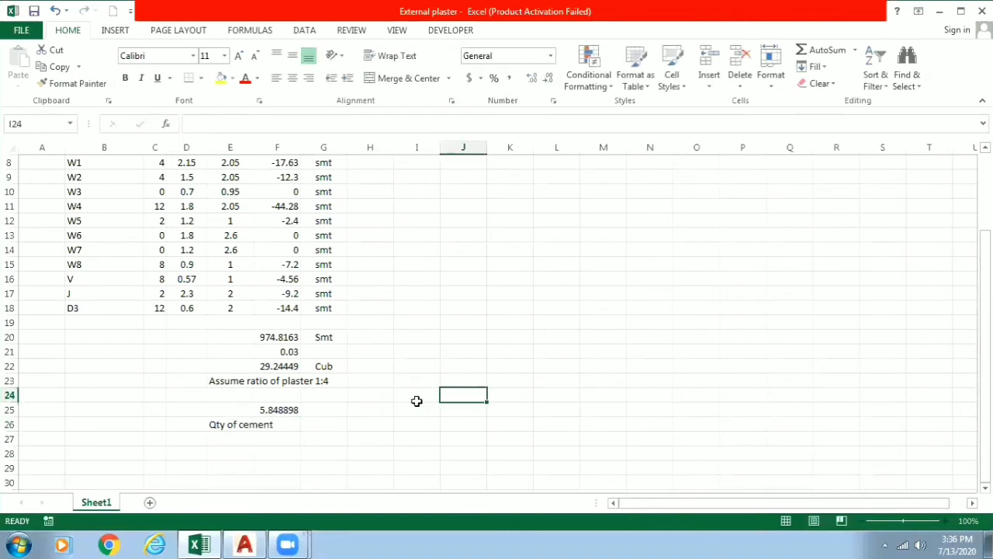
double_click(253, 146)
Step: Set F26 to =F25 (5.848898) with unit 'Cubm' in G26
left_click(351, 423)
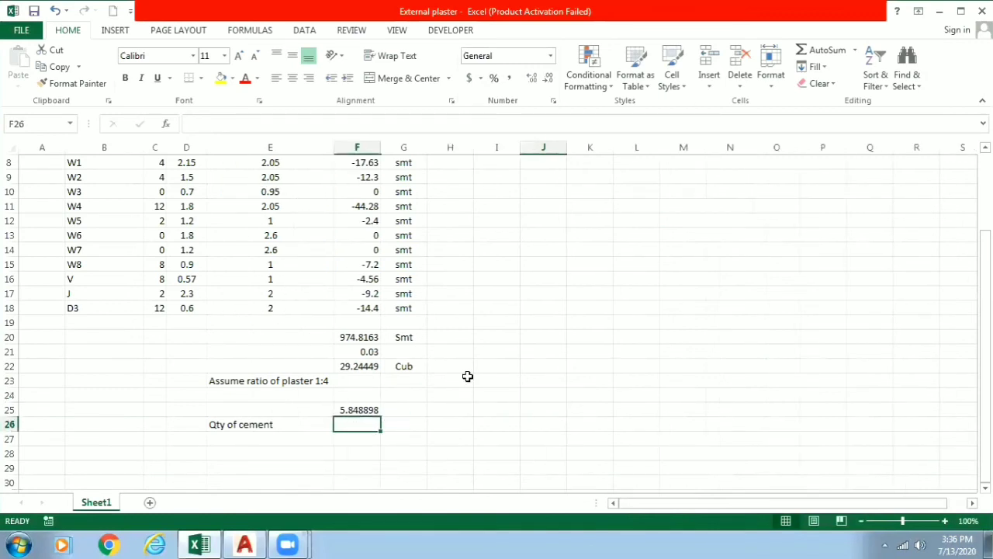
type("+")
key("Up")
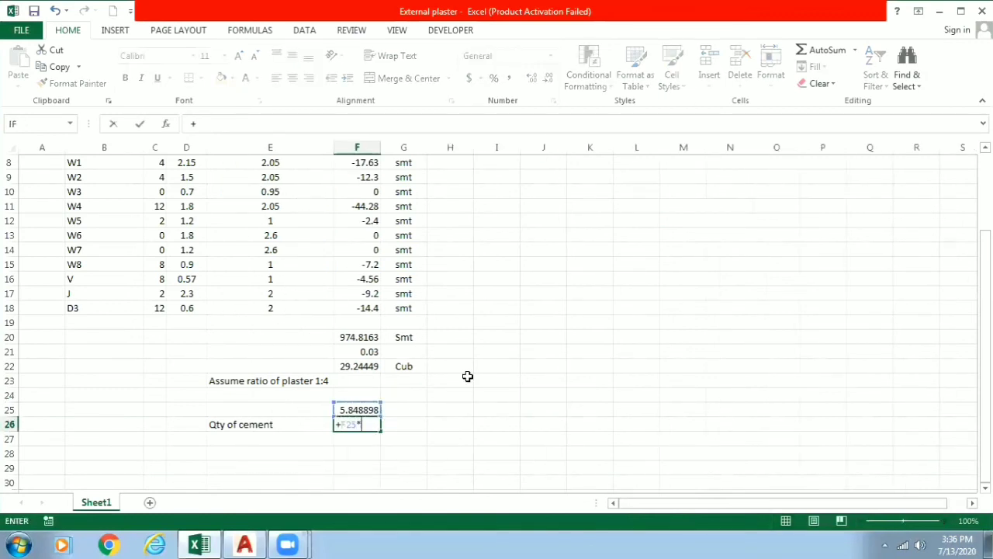
key("Return")
key("Up")
key("Right")
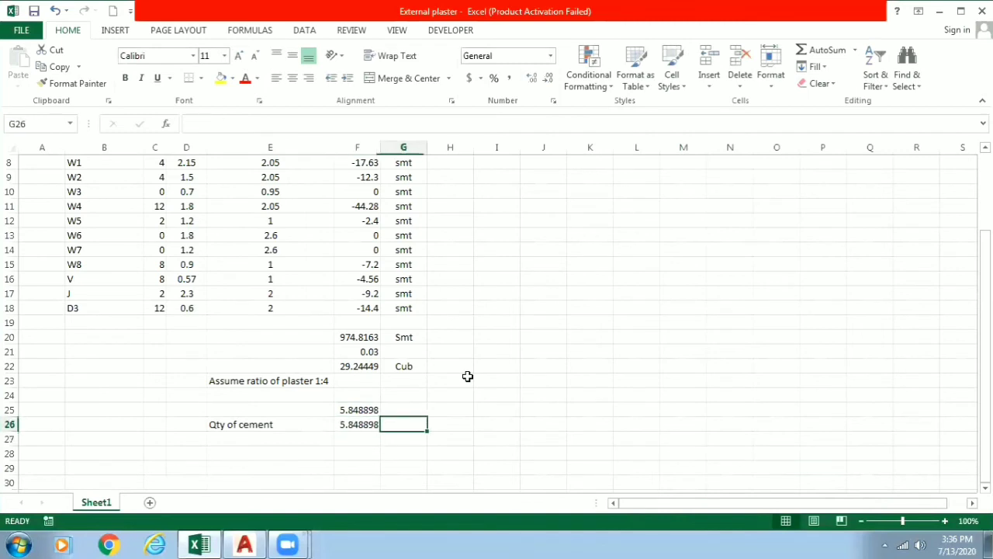
type("Cubm")
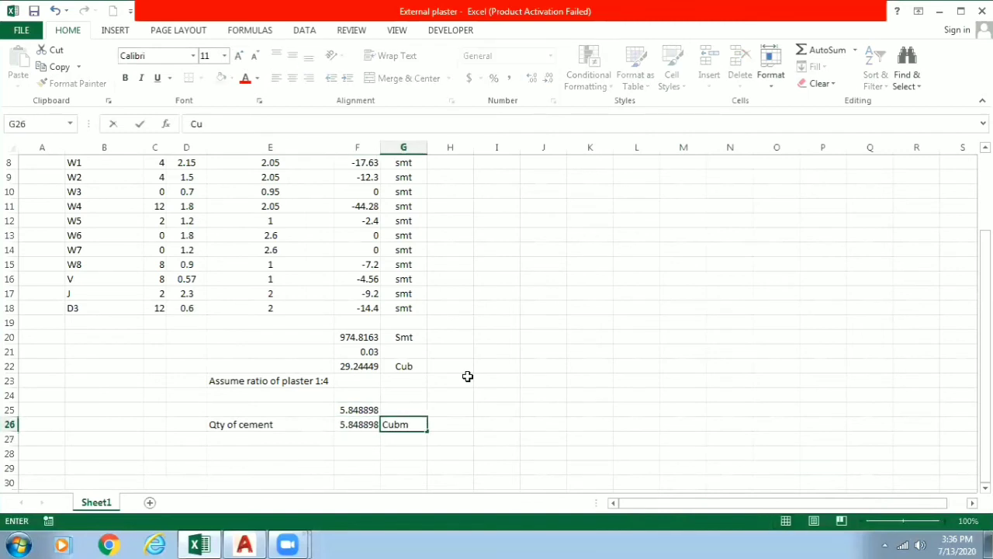
key("Return")
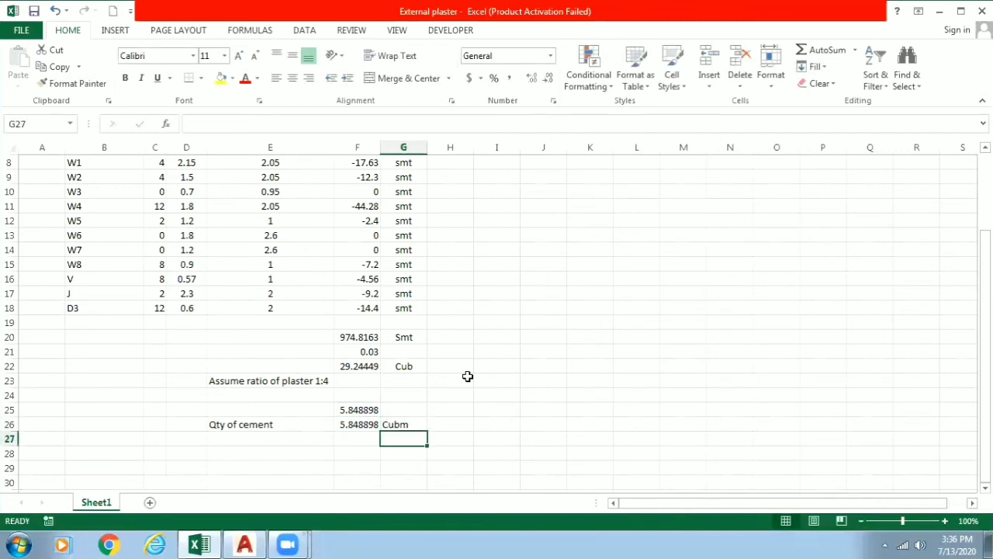
Step: Label E27 'Qty of sand' and enter =F25*4 in F27, giving 23.39559
key("Left")
key("Left")
type("Qty of cement")
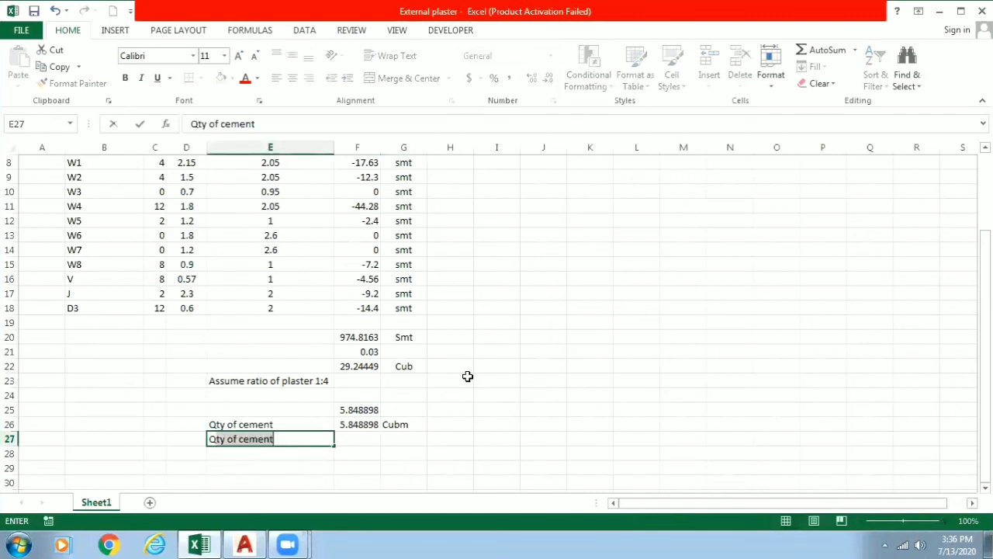
key("BackSpace")
key("BackSpace")
key("BackSpace")
key("BackSpace")
key("BackSpace")
key("BackSpace")
type("sand")
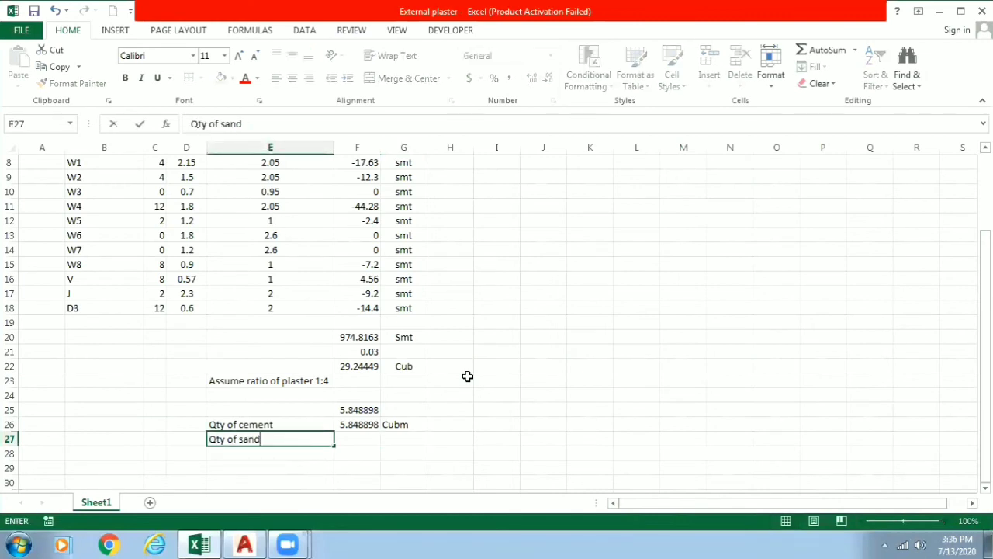
key("Tab")
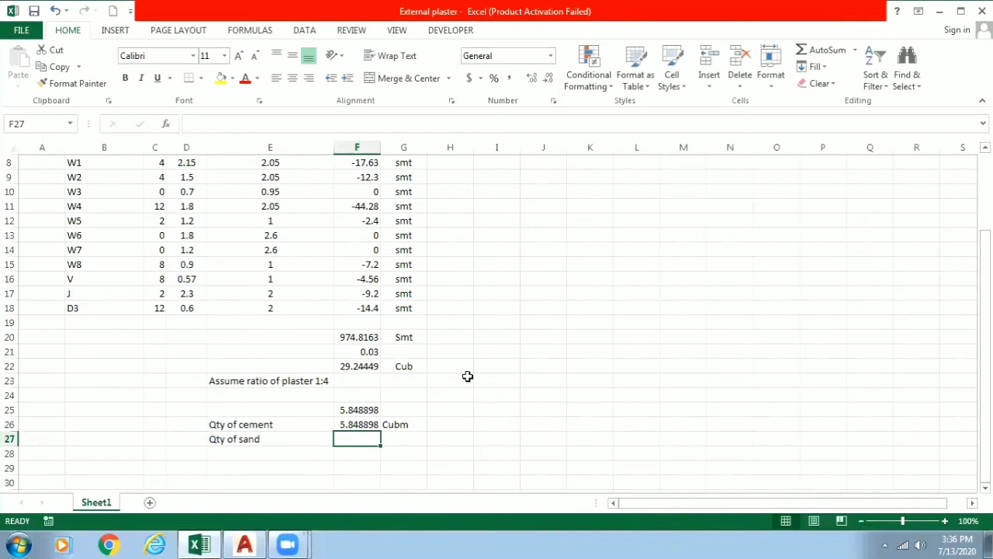
type("+")
key("Up")
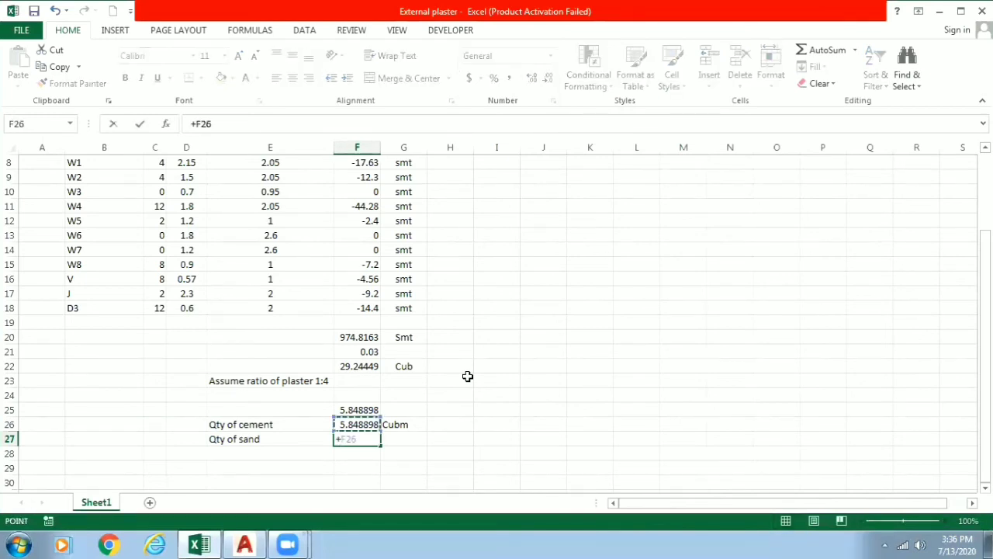
key("Up")
type("*4")
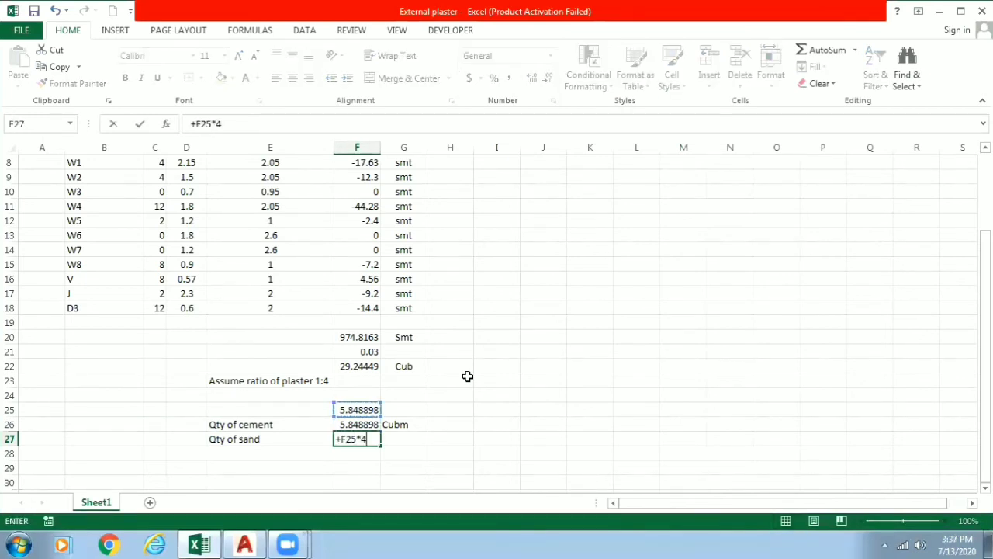
key("Return")
Step: Add the unit 'Cubm' in G27 for the sand quantity
key("Right")
key("Up")
key("Right")
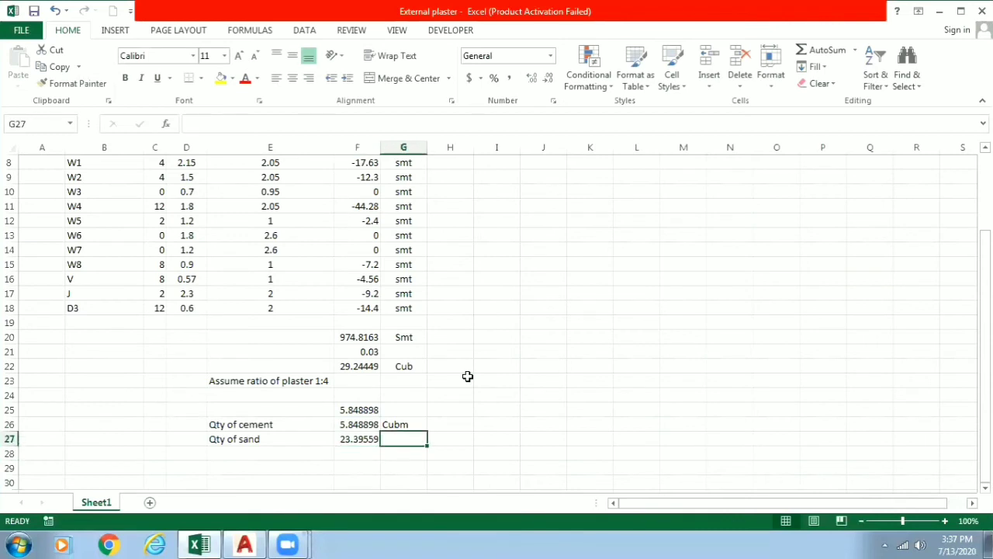
type("Cubm")
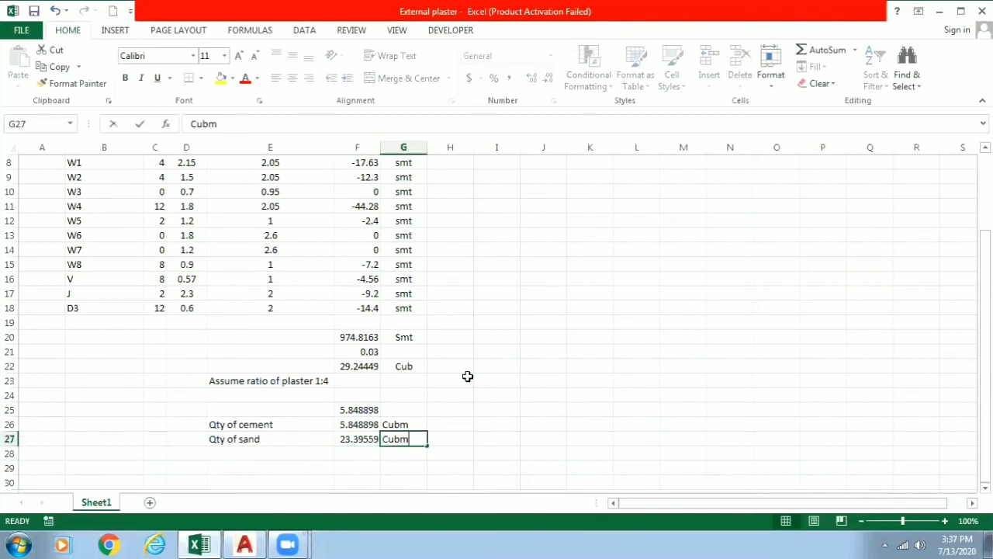
key("Return")
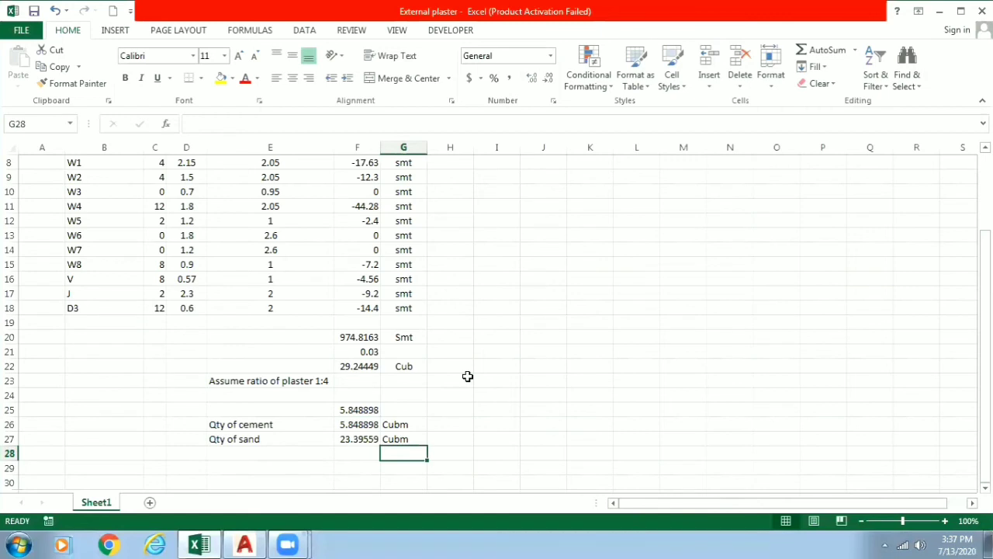
key("Up")
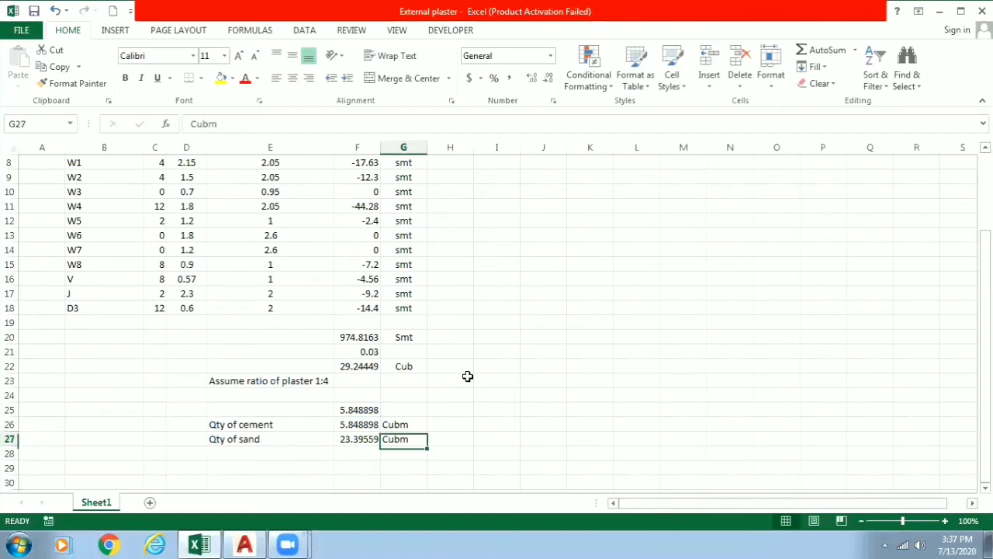
key("Up")
key("Right")
key("Right")
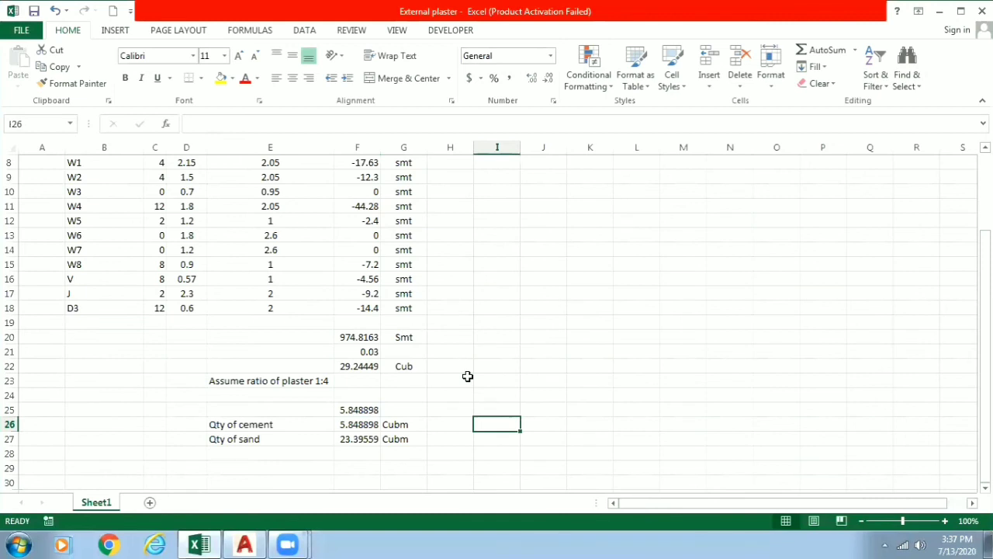
Step: Enter =F26/0.035 in I26 to get 167.1114 cement bags
key("Left")
key("Right")
type("+")
key("Left")
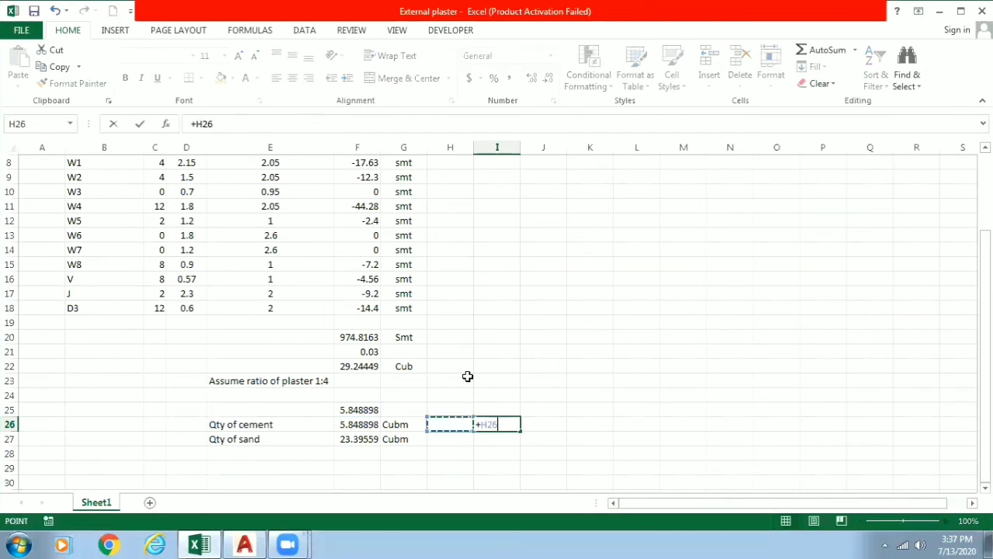
key("Left")
key("Left")
type("/0.035")
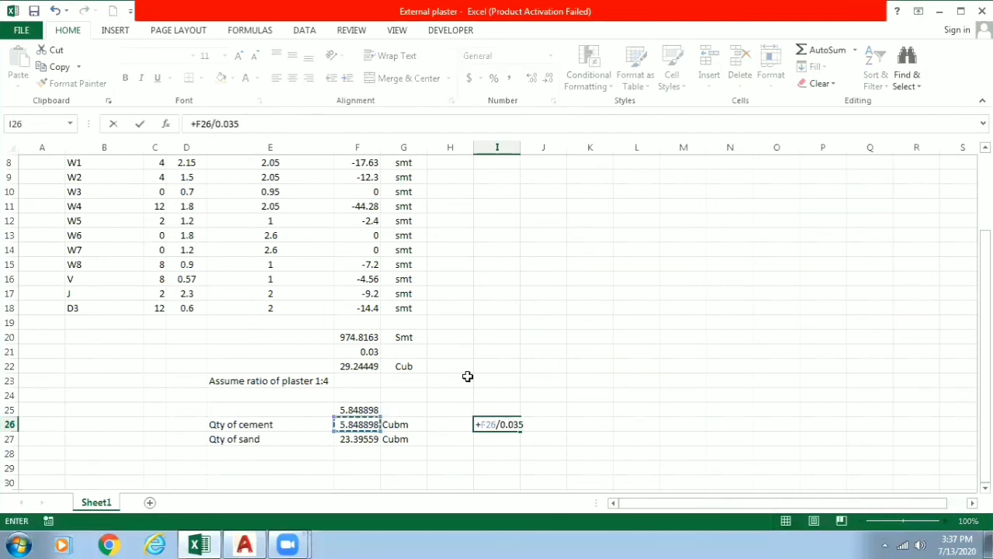
key("Return")
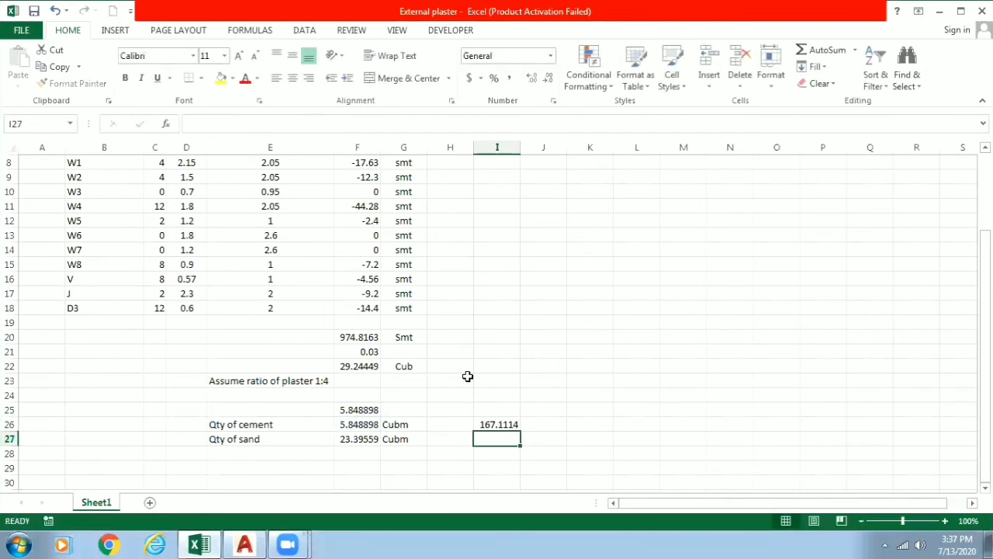
Step: Enter the value 23.39 in I27 for sand
key("Up")
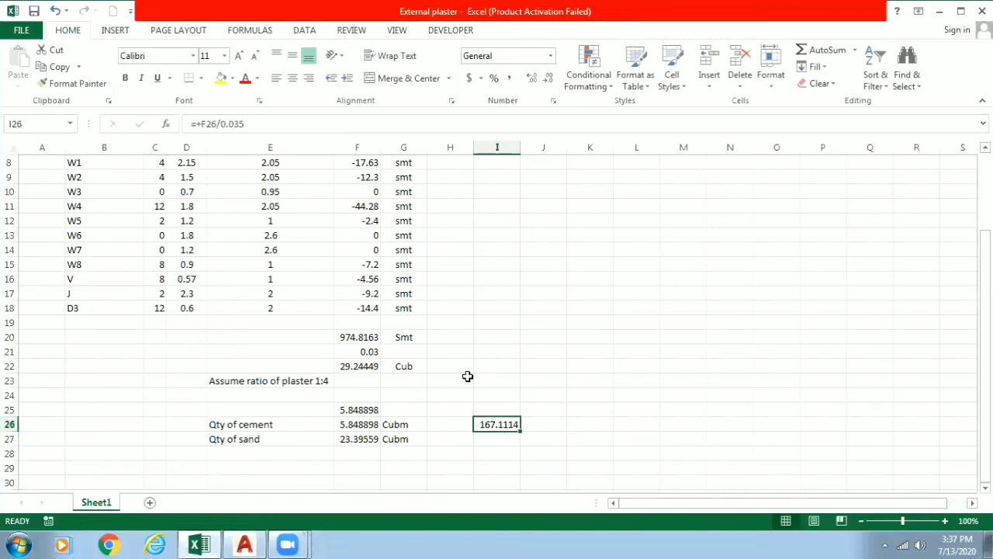
key("Down")
type("=+")
key("Left")
key("Left")
key("Left")
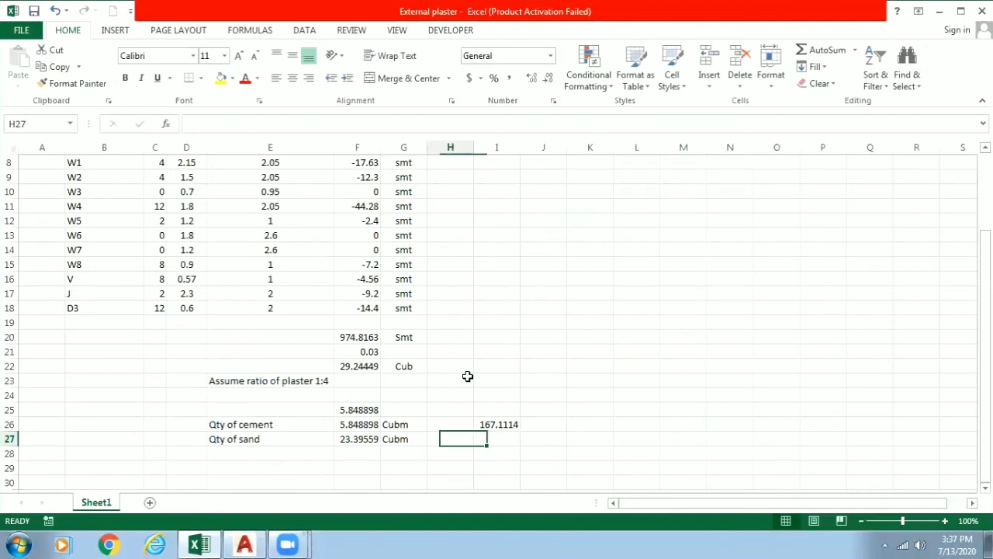
key("Right")
key("Right")
key("Escape")
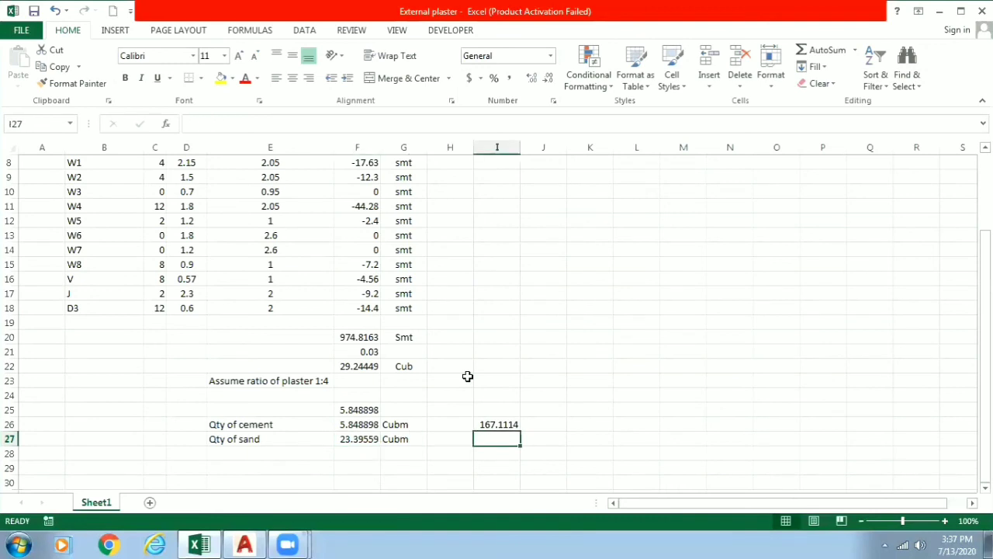
type("23.")
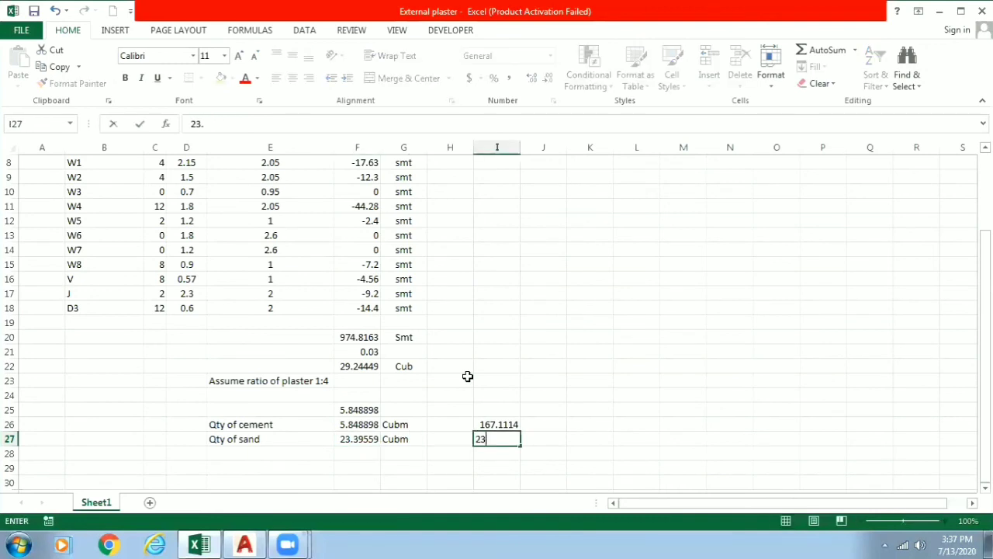
type("3")
type("9")
key("Return")
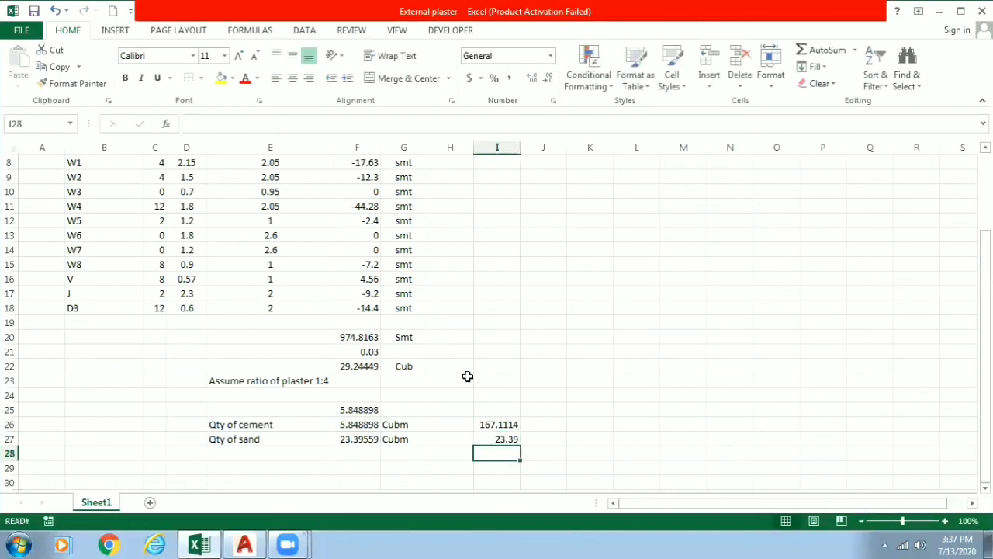